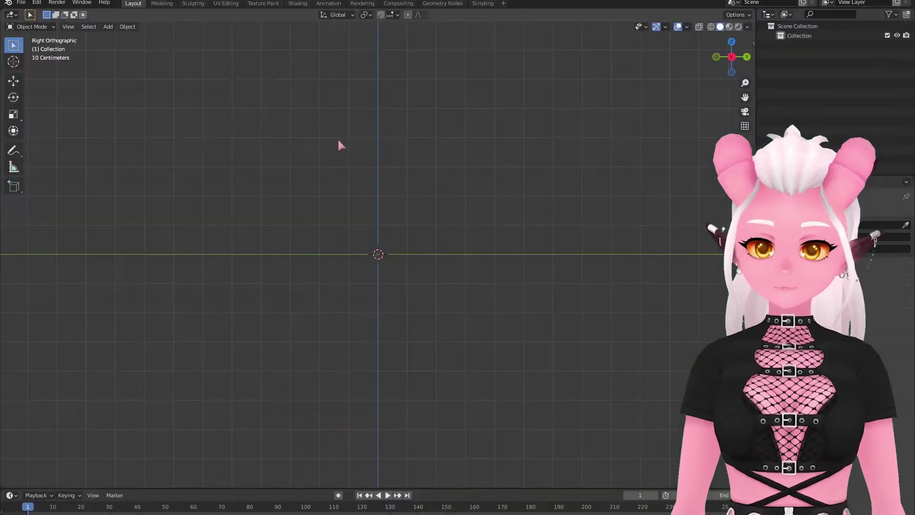
Load earring findings.jpg from the Resources folder as a reference image in the right orthographic view.
{"action": "left_click", "coordinate": [107, 26]}
{"action": "mouse_move", "coordinate": [148, 142]}
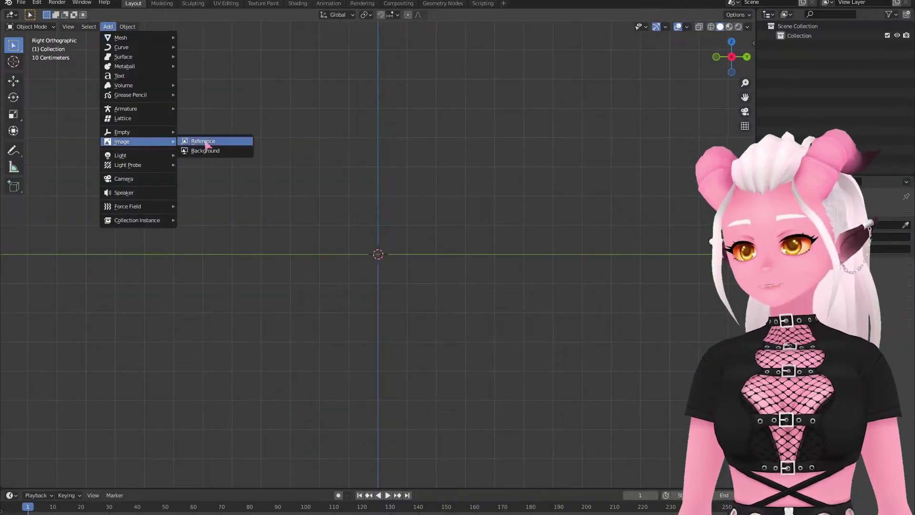
{"action": "left_click", "coordinate": [205, 141]}
{"action": "left_click", "coordinate": [190, 287]}
{"action": "double_click", "coordinate": [303, 178]}
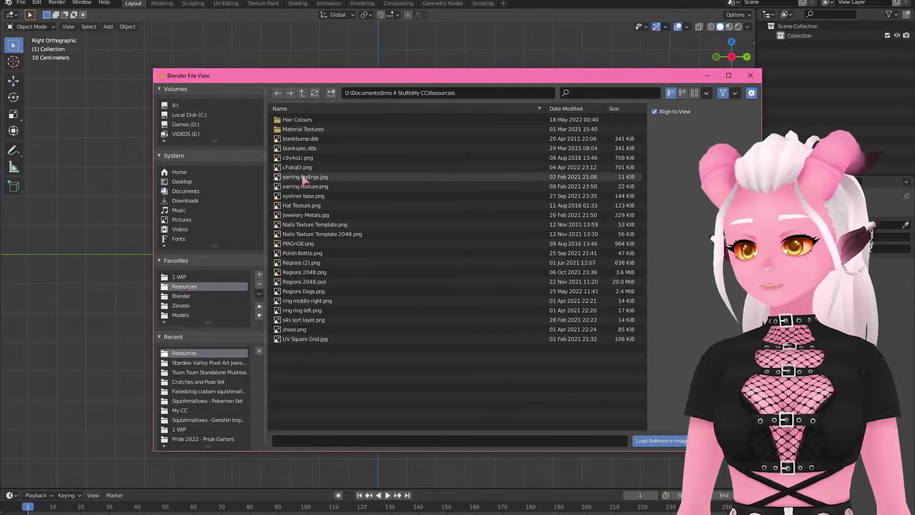
Add a cylinder mesh with 5 vertices at the world origin.
{"action": "left_click", "coordinate": [108, 27]}
{"action": "mouse_move", "coordinate": [119, 35]}
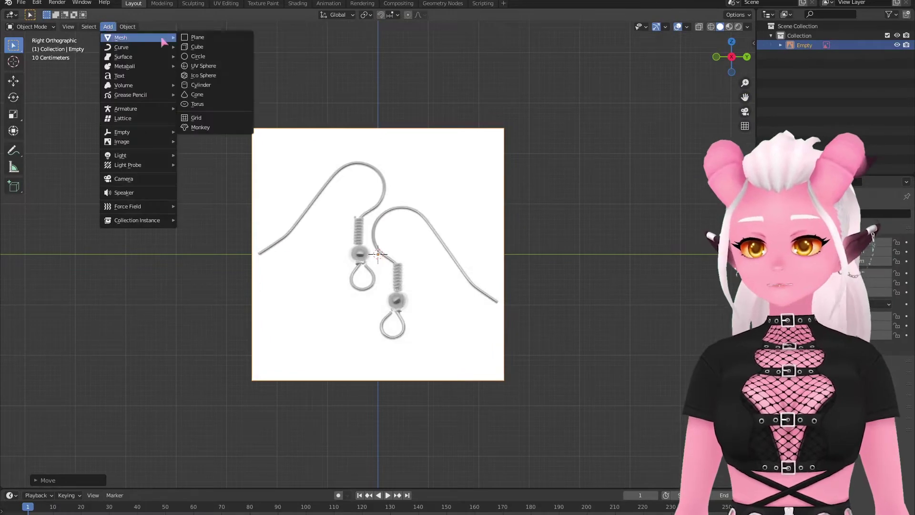
{"action": "left_click", "coordinate": [198, 87]}
{"action": "left_click", "coordinate": [35, 479]}
{"action": "type", "text": "5"}
{"action": "key", "text": "Return"}
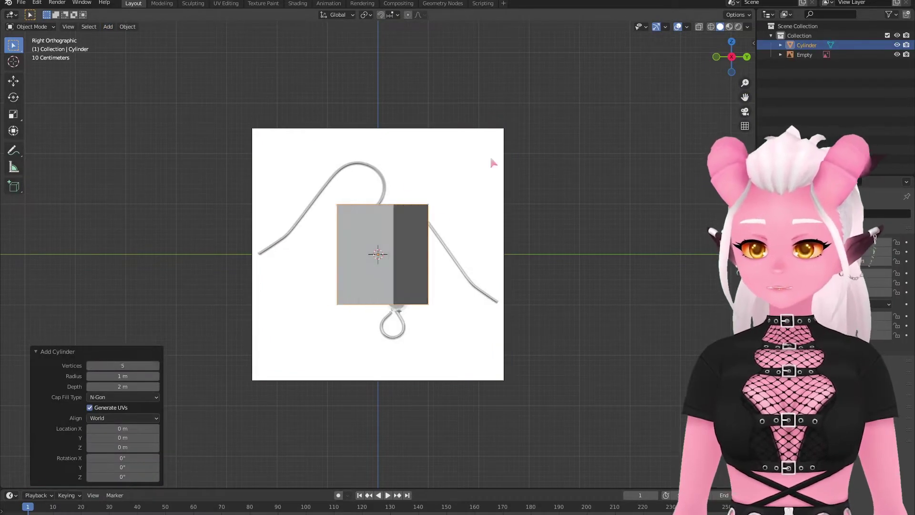
Scale the cylinder's mesh to about 0.092 and place it at the free tip of the upper earring hook.
{"action": "key", "text": "Tab"}
{"action": "key", "text": "s"}
{"action": "left_click", "coordinate": [434, 264]}
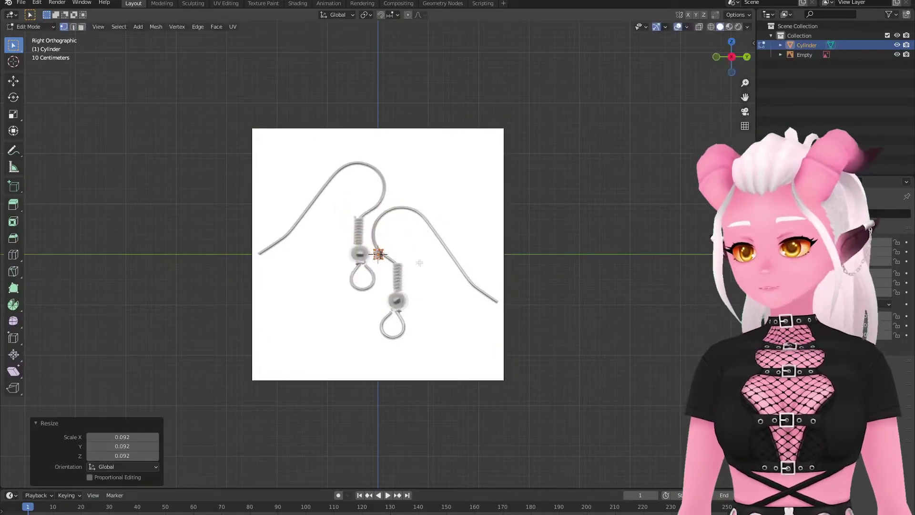
{"action": "key", "text": "g"}
{"action": "left_click", "coordinate": [302, 267]}
Enable X-ray and scale, rotate and move the cylinder to match the thickness and slope of the wire's tip.
{"action": "scroll", "coordinate": [370, 220], "scroll_direction": "up", "scroll_amount": 4}
{"action": "middle_click_drag", "start_coordinate": [370, 220], "coordinate": [517, 199], "text": "shift"}
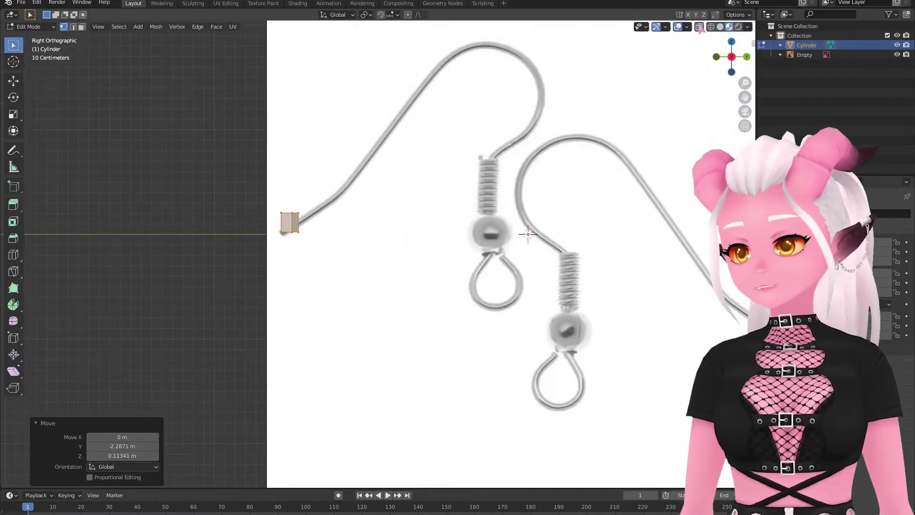
{"action": "left_click", "coordinate": [700, 27]}
{"action": "scroll", "coordinate": [322, 244], "scroll_direction": "up", "scroll_amount": 3}
{"action": "key", "text": "s"}
{"action": "left_click", "coordinate": [277, 176]}
{"action": "key", "text": "r"}
{"action": "left_click", "coordinate": [282, 238]}
{"action": "key", "text": "g"}
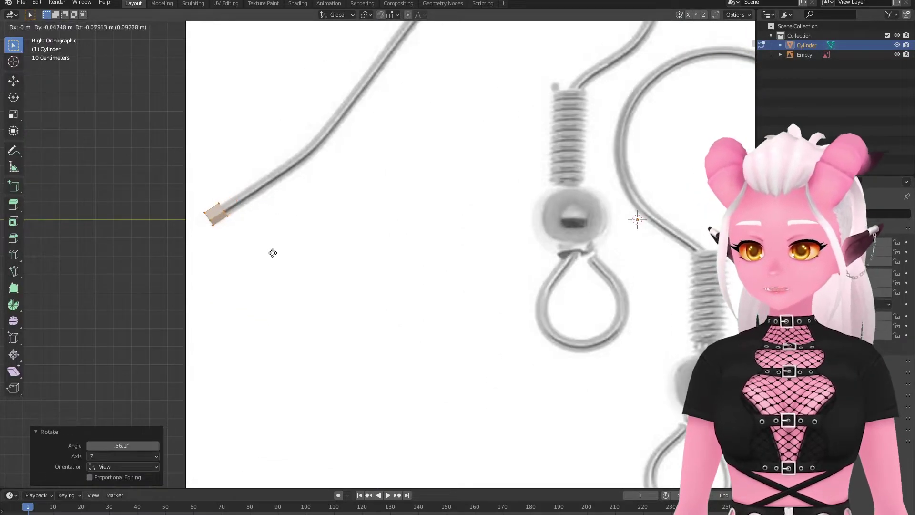
{"action": "left_click", "coordinate": [274, 253]}
{"action": "key", "text": "r"}
{"action": "left_click", "coordinate": [342, 139]}
Extrude the cylinder's end face along the hook's two straight wire sections, angling it to follow the bend.
{"action": "middle_click_drag", "start_coordinate": [343, 136], "coordinate": [278, 236], "text": "shift"}
{"action": "key", "text": "3"}
{"action": "left_click", "coordinate": [314, 257]}
{"action": "key", "text": "e"}
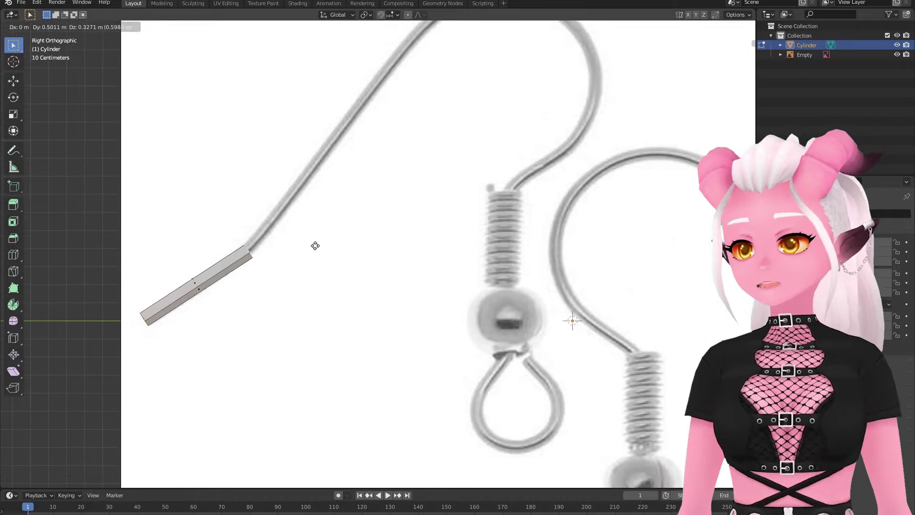
{"action": "left_click", "coordinate": [316, 247]}
{"action": "key", "text": "r"}
{"action": "left_click", "coordinate": [429, 178]}
{"action": "key", "text": "g"}
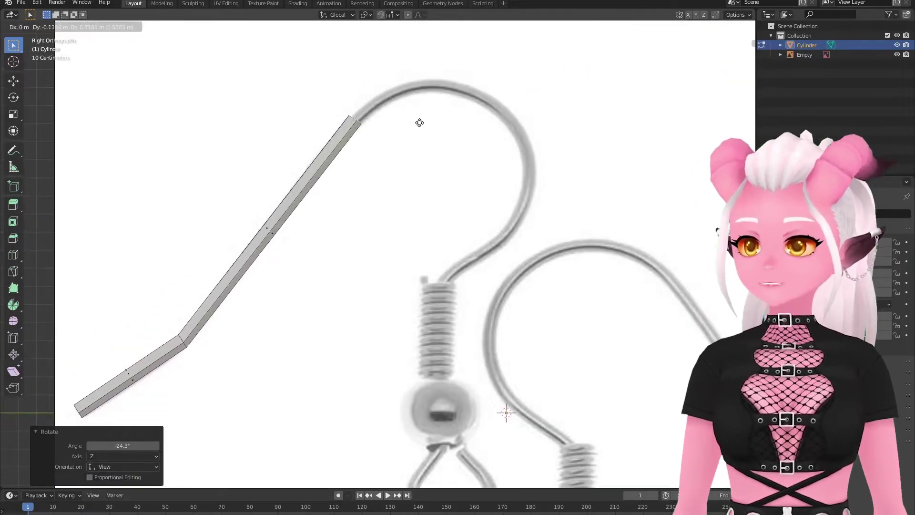
{"action": "left_click", "coordinate": [419, 124]}
Extrude a short segment at the start of the hook's arch, rotating and moving its end to follow the wire.
{"action": "middle_click_drag", "start_coordinate": [452, 128], "coordinate": [386, 166], "text": "shift"}
{"action": "key", "text": "e"}
{"action": "left_click", "coordinate": [396, 138]}
{"action": "key", "text": "r"}
{"action": "left_click", "coordinate": [394, 150]}
{"action": "key", "text": "g"}
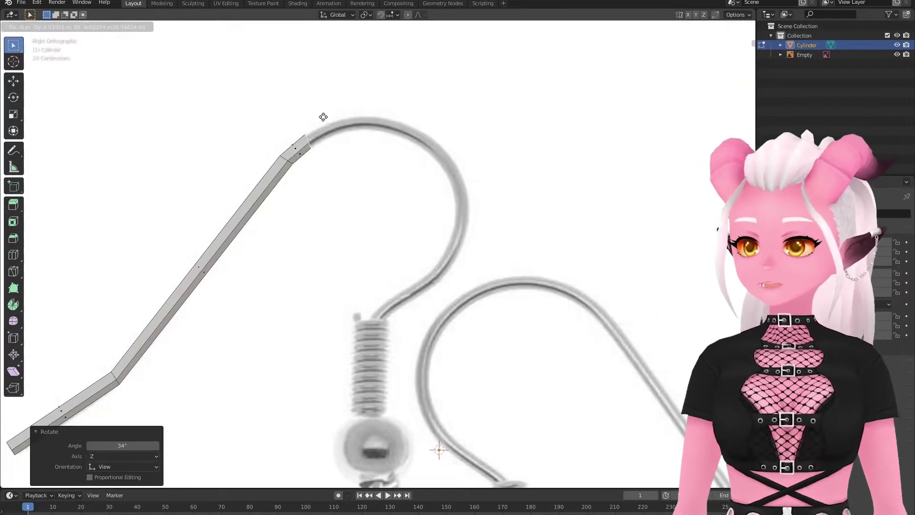
{"action": "left_click", "coordinate": [327, 118]}
Continue extruding the wire up to the crest of the arch, aligning the end face with the curve.
{"action": "key", "text": "e"}
{"action": "left_click", "coordinate": [367, 112]}
{"action": "key", "text": "r"}
{"action": "left_click", "coordinate": [402, 123]}
{"action": "key", "text": "g"}
{"action": "left_click", "coordinate": [439, 130]}
{"action": "key", "text": "g"}
{"action": "left_click", "coordinate": [435, 131]}
Extrude the wire past the crest of the arch and angle the end face downward along the curve.
{"action": "key", "text": "e"}
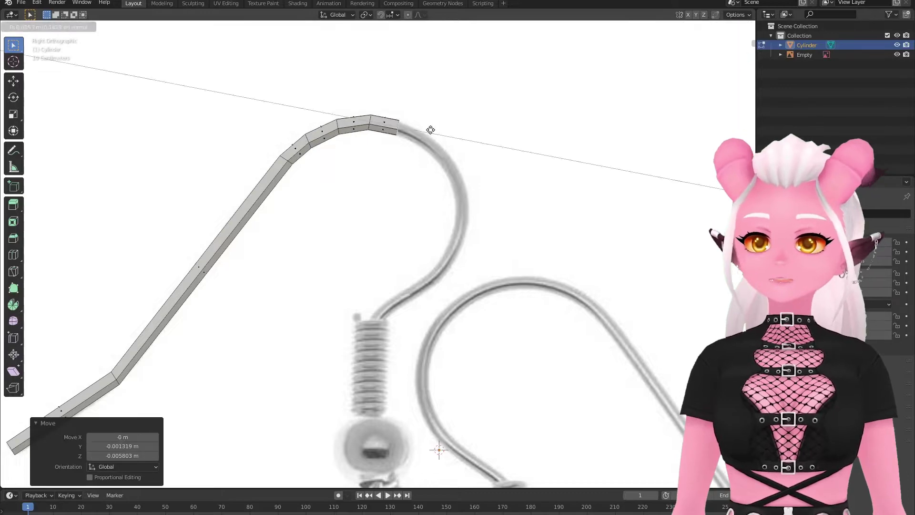
{"action": "left_click", "coordinate": [433, 131]}
{"action": "key", "text": "r"}
{"action": "left_click", "coordinate": [527, 145]}
{"action": "key", "text": "g"}
{"action": "left_click", "coordinate": [511, 159]}
Extend the wire around the arch's outer shoulder, rotating and moving the end face to match the reference.
{"action": "key", "text": "e"}
{"action": "left_click", "coordinate": [525, 187]}
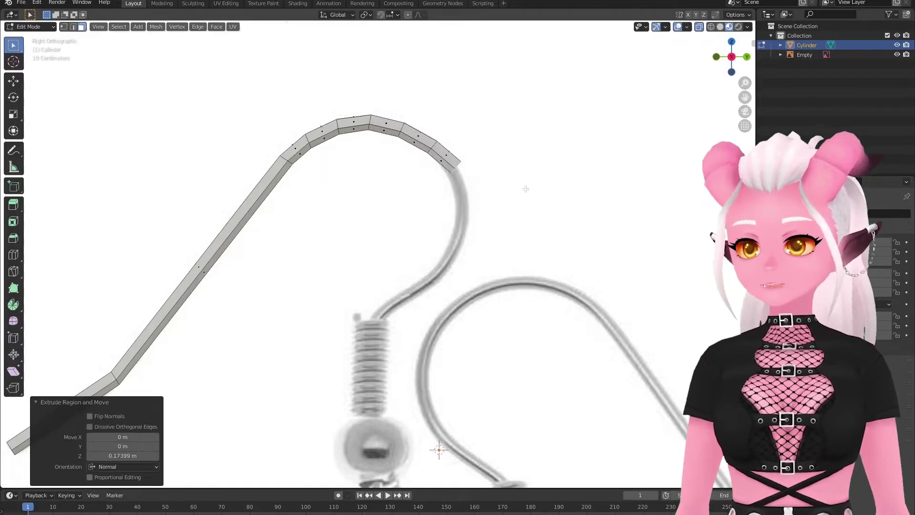
{"action": "key", "text": "r"}
{"action": "left_click", "coordinate": [549, 175]}
{"action": "key", "text": "g"}
{"action": "left_click", "coordinate": [548, 175]}
{"action": "key", "text": "e"}
{"action": "left_click", "coordinate": [507, 218]}
Extrude the wire down the arch's outermost side and turn its end inward toward the coil.
{"action": "key", "text": "e"}
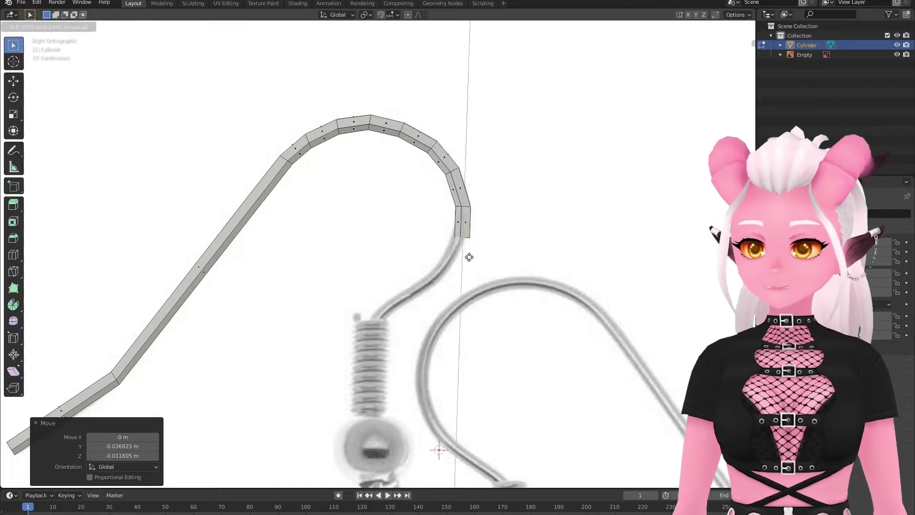
{"action": "left_click", "coordinate": [468, 256]}
{"action": "key", "text": "r"}
{"action": "left_click", "coordinate": [496, 249]}
{"action": "key", "text": "g"}
{"action": "left_click", "coordinate": [493, 252]}
Extrude the wire along the lower bend to the top of the coil, turning its end downward.
{"action": "key", "text": "e"}
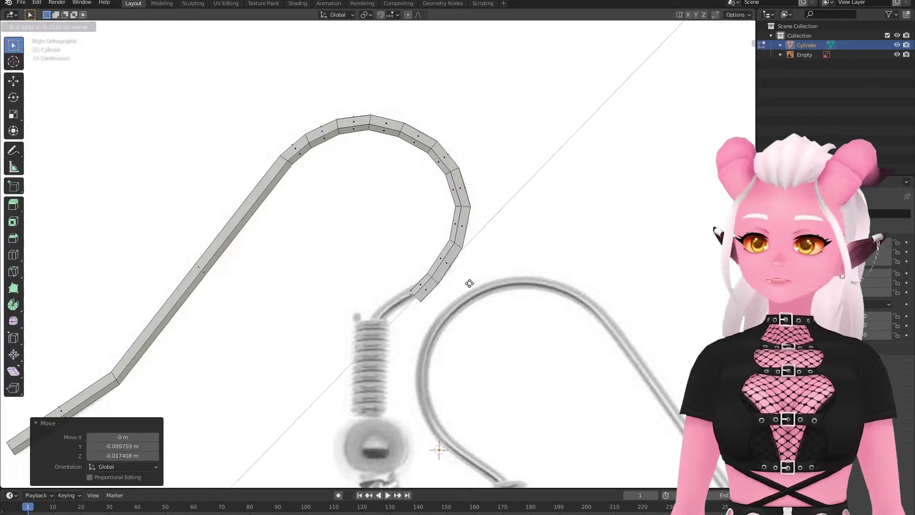
{"action": "left_click", "coordinate": [507, 271]}
{"action": "key", "text": "e"}
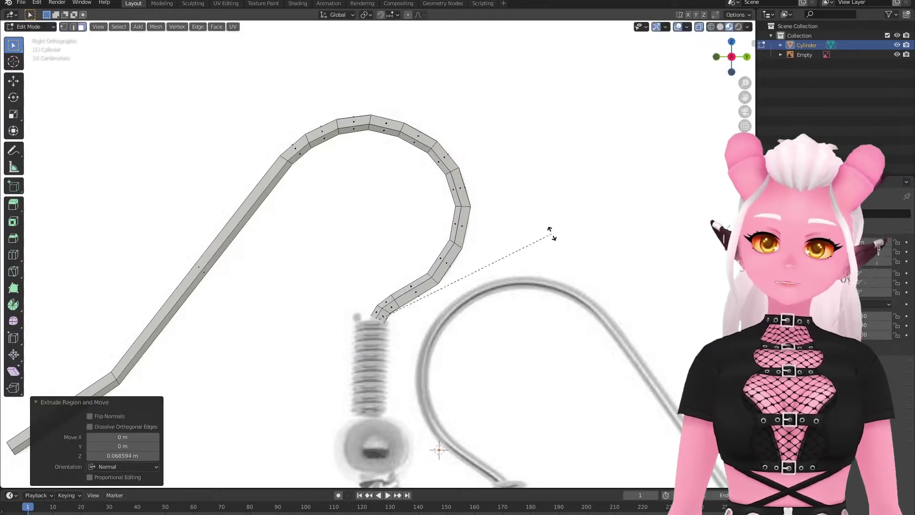
{"action": "left_click", "coordinate": [552, 231]}
{"action": "key", "text": "e"}
{"action": "left_click", "coordinate": [467, 189]}
Widen the wire's end to the coil's width and extrude it about 0.52 m down to the bead.
{"action": "key", "text": "e"}
{"action": "right_click", "coordinate": [502, 294]}
{"action": "key", "text": "s"}
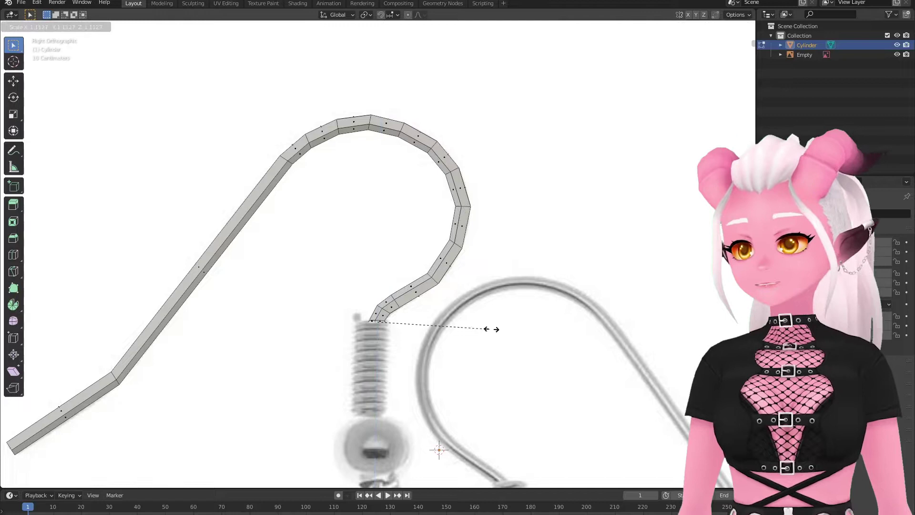
{"action": "left_click", "coordinate": [582, 317]}
{"action": "key", "text": "e"}
{"action": "left_click", "coordinate": [533, 397]}
Extrude and scale successive rings over the bead, widest at its middle and narrowing toward its underside.
{"action": "middle_click_drag", "start_coordinate": [517, 417], "coordinate": [499, 347], "text": "shift"}
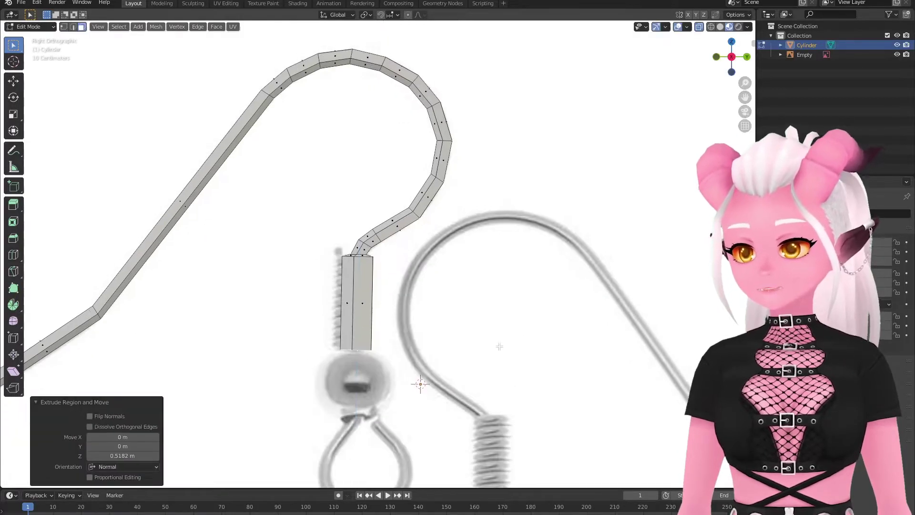
{"action": "key", "text": "e"}
{"action": "left_click", "coordinate": [477, 350]}
{"action": "key", "text": "s"}
{"action": "left_click", "coordinate": [514, 331]}
{"action": "key", "text": "e"}
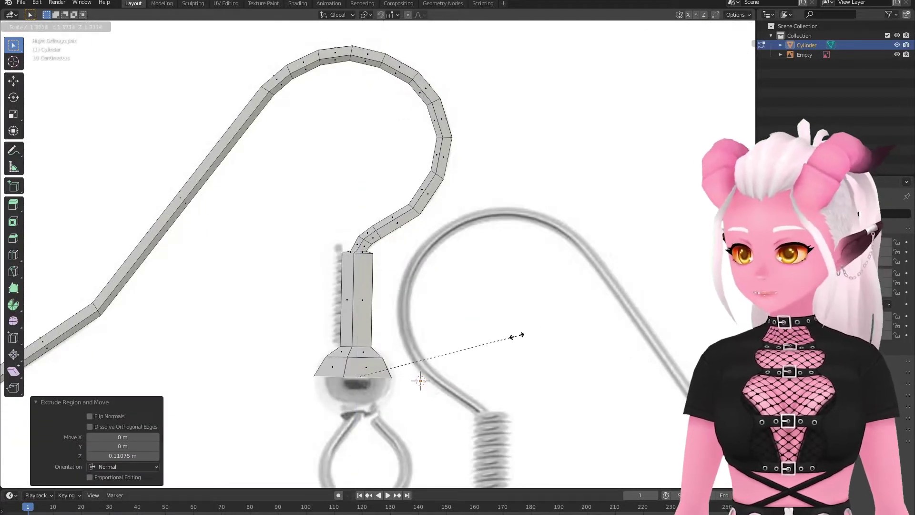
{"action": "left_click", "coordinate": [502, 345]}
{"action": "key", "text": "e"}
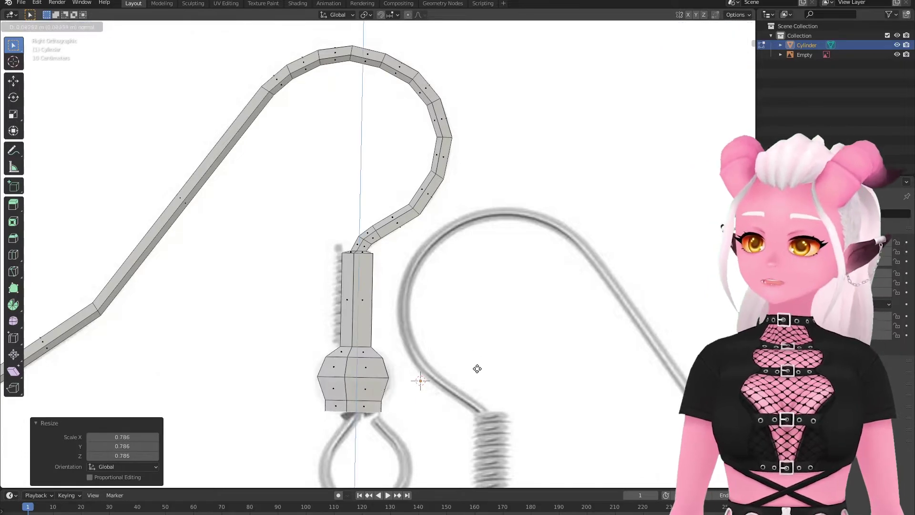
{"action": "left_click", "coordinate": [478, 370]}
{"action": "key", "text": "s"}
{"action": "left_click", "coordinate": [415, 374]}
Extrude wire segments from beneath the bead along the loop's upper left slope, rotating and moving the end to fit.
{"action": "middle_click_drag", "start_coordinate": [421, 413], "coordinate": [430, 247], "text": "shift"}
{"action": "key", "text": "e"}
{"action": "left_click", "coordinate": [484, 232]}
{"action": "key", "text": "r"}
{"action": "left_click", "coordinate": [476, 271]}
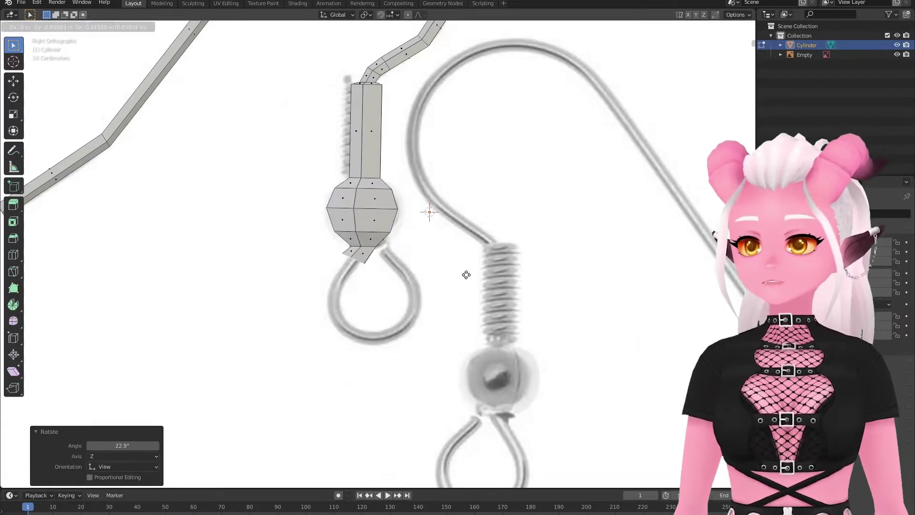
{"action": "left_click", "coordinate": [433, 291]}
{"action": "key", "text": "r"}
{"action": "left_click", "coordinate": [486, 254]}
{"action": "key", "text": "g"}
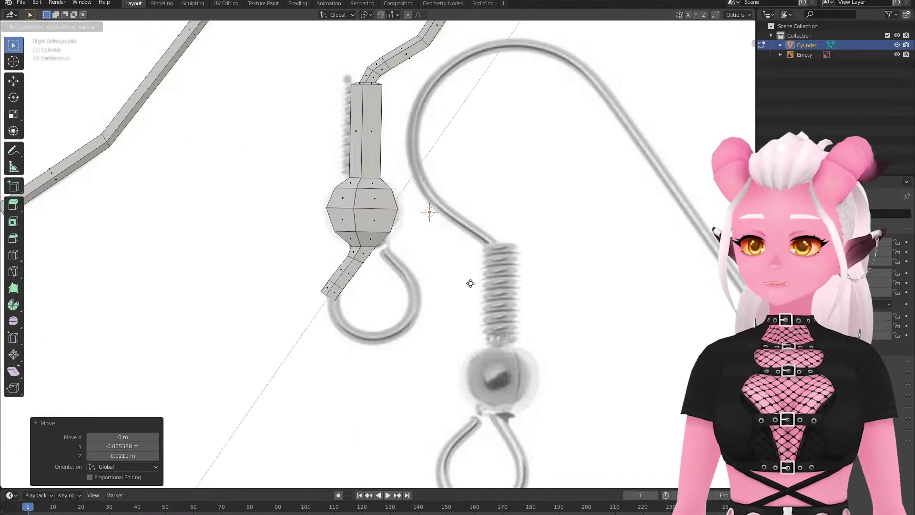
{"action": "left_click", "coordinate": [467, 287]}
Extrude the loop's wire down its left side and around the lower left curve.
{"action": "key", "text": "r"}
{"action": "left_click", "coordinate": [404, 245]}
{"action": "key", "text": "g"}
{"action": "left_click", "coordinate": [377, 313]}
{"action": "key", "text": "e"}
{"action": "left_click", "coordinate": [384, 339]}
{"action": "key", "text": "r"}
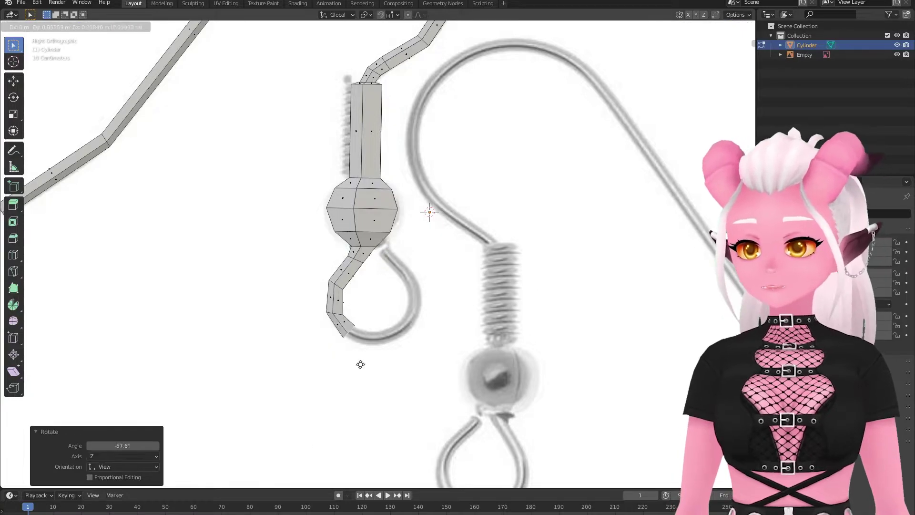
{"action": "left_click", "coordinate": [361, 364]}
Extrude the loop's wire along its bottom and align the end face with the reference.
{"action": "key", "text": "e"}
{"action": "left_click", "coordinate": [415, 344]}
{"action": "key", "text": "r"}
{"action": "left_click", "coordinate": [460, 328]}
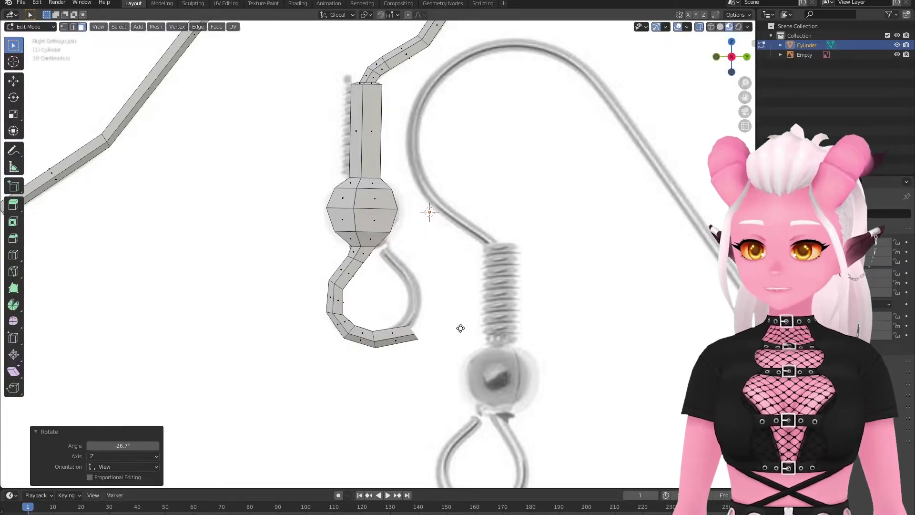
{"action": "key", "text": "g"}
{"action": "left_click", "coordinate": [447, 327]}
Extend the wire up the loop's right side and bring its end back toward the bead.
{"action": "middle_click_drag", "start_coordinate": [447, 327], "coordinate": [427, 350], "text": "shift"}
{"action": "key", "text": "e"}
{"action": "left_click", "coordinate": [456, 314]}
{"action": "key", "text": "r"}
{"action": "left_click", "coordinate": [438, 286]}
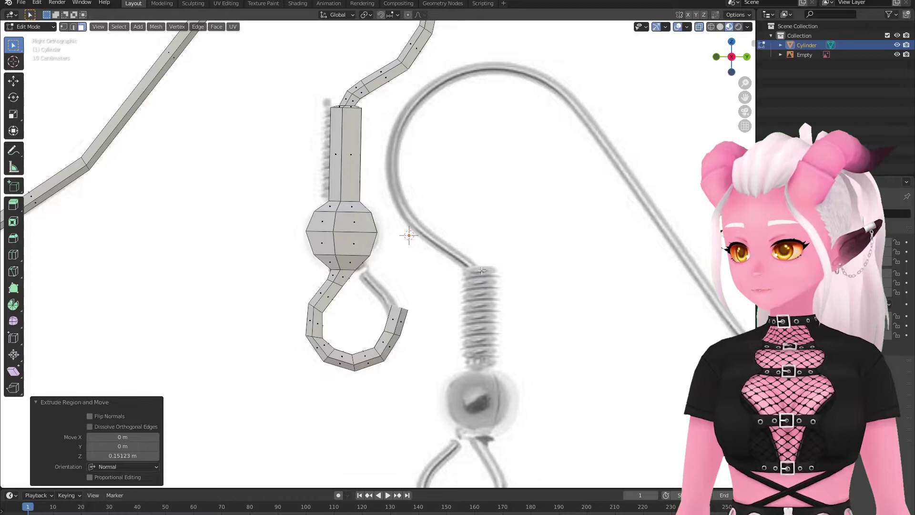
{"action": "key", "text": "r"}
{"action": "key", "text": "g"}
{"action": "left_click", "coordinate": [419, 245]}
{"action": "key", "text": "e"}
{"action": "key", "text": "r"}
{"action": "key", "text": "g"}
Switch to vertex selection and rotate the ring of vertices at the loop's lower left to smooth the bend.
{"action": "key", "text": "1"}
{"action": "scroll", "coordinate": [265, 345], "scroll_direction": "up", "scroll_amount": 1}
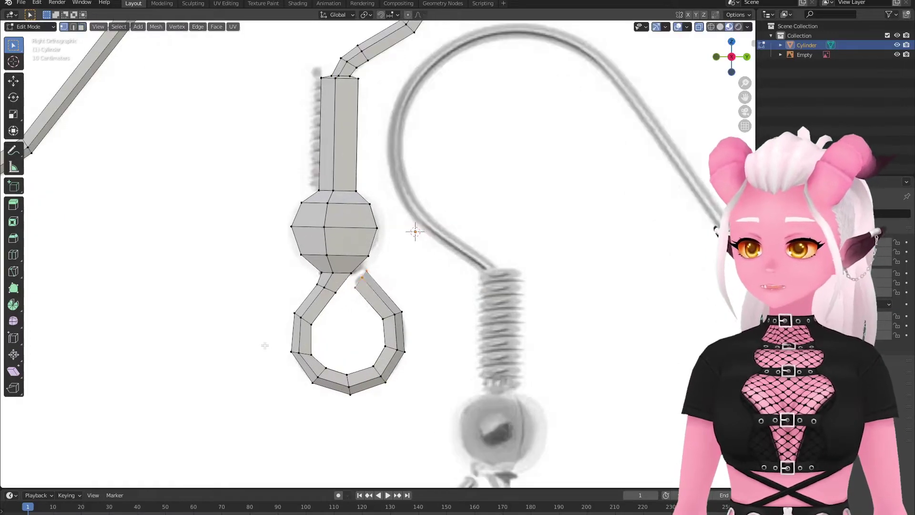
{"action": "left_click_drag", "start_coordinate": [265, 345], "coordinate": [325, 361]}
{"action": "key", "text": "r"}
{"action": "left_click", "coordinate": [403, 295]}
Move and rotate the ring of vertices at the loop's upper left corner to round the curve.
{"action": "key", "text": "a"}
{"action": "left_click_drag", "start_coordinate": [274, 305], "coordinate": [331, 329]}
{"action": "key", "text": "g"}
{"action": "left_click", "coordinate": [329, 327]}
{"action": "key", "text": "r"}
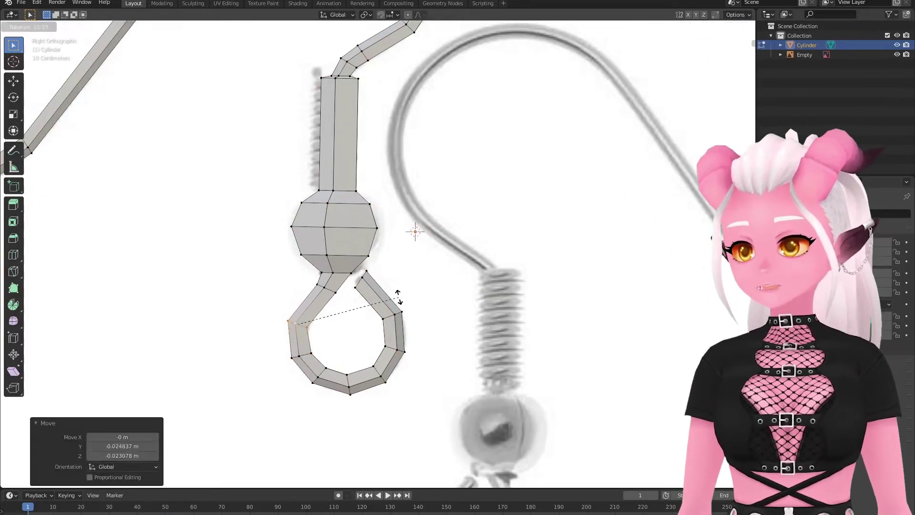
{"action": "left_click", "coordinate": [400, 298]}
{"action": "key", "text": "g"}
{"action": "left_click", "coordinate": [402, 297]}
Add a loop cut to the loop's upper left segment and rotate and move it to follow the curve.
{"action": "left_click", "coordinate": [17, 256]}
{"action": "left_click", "coordinate": [307, 305]}
{"action": "left_click", "coordinate": [15, 46]}
{"action": "key", "text": "r"}
{"action": "key", "text": "g"}
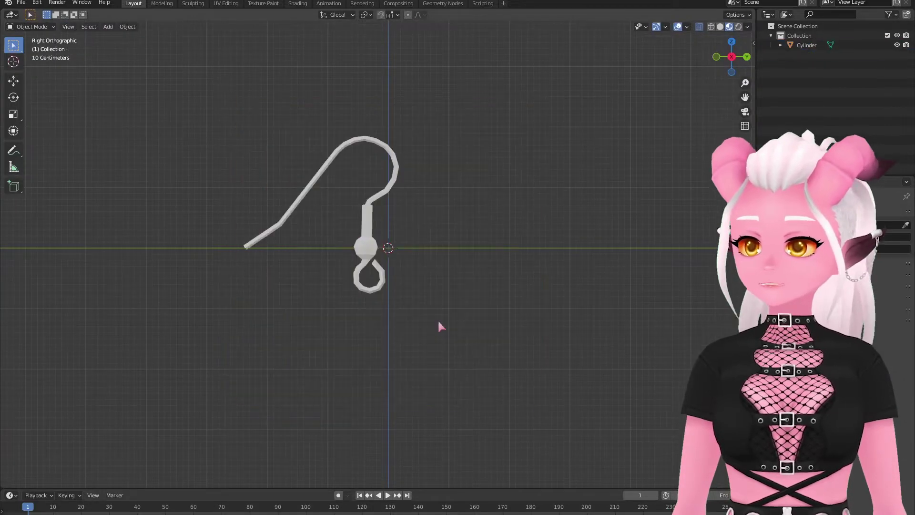
Select the entire earring hook mesh and move it so its coil and bead sit on the vertical axis.
{"action": "key", "text": "Tab"}
{"action": "scroll", "coordinate": [438, 319], "scroll_direction": "up", "scroll_amount": 2}
{"action": "key", "text": "a"}
{"action": "key", "text": "g"}
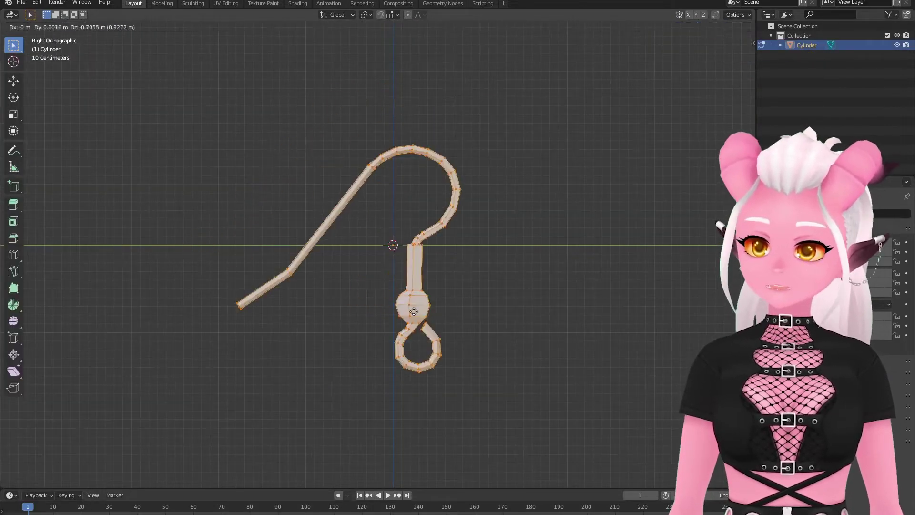
{"action": "left_click", "coordinate": [431, 352]}
Append the s4studio_mesh_1 head mesh from female head lod0.blend in the Resources folder.
{"action": "left_click", "coordinate": [21, 2]}
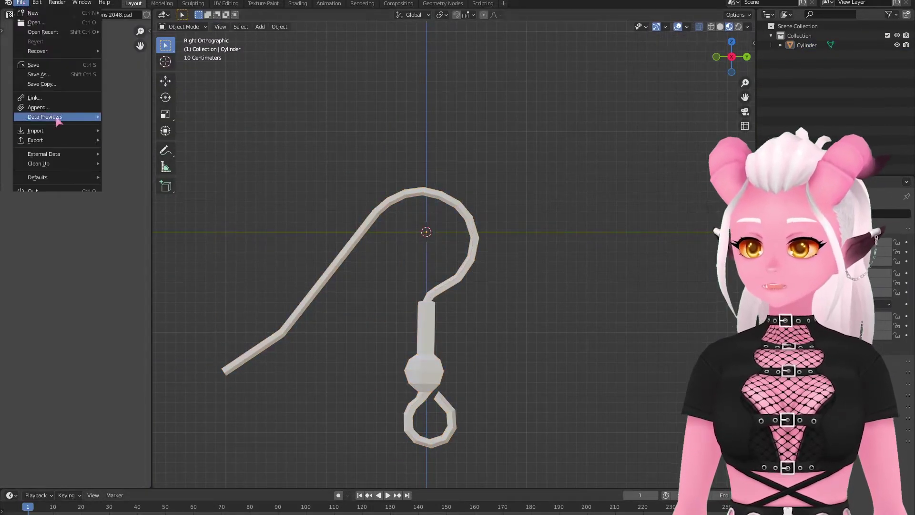
{"action": "left_click", "coordinate": [68, 109]}
{"action": "left_click", "coordinate": [179, 287]}
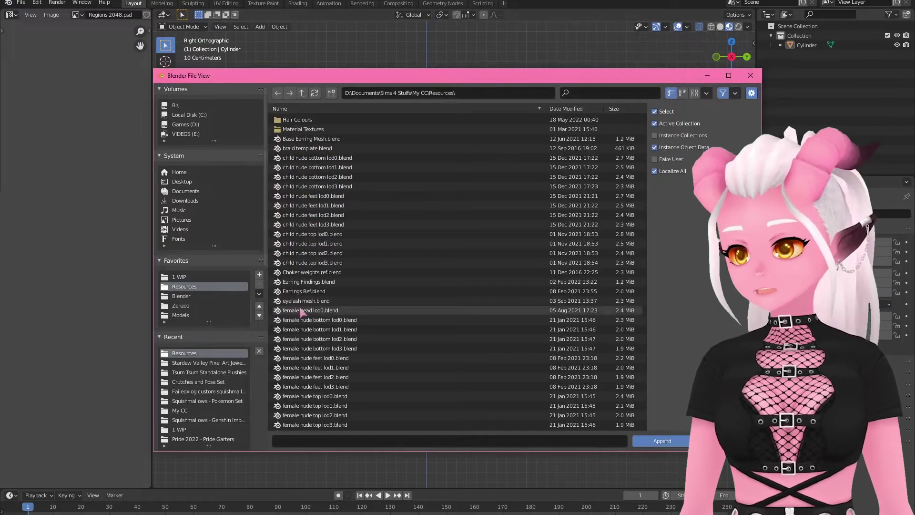
{"action": "double_click", "coordinate": [302, 310]}
{"action": "double_click", "coordinate": [304, 197]}
{"action": "double_click", "coordinate": [314, 233]}
Delete the bone_bone_shape object that came in with the appended head mesh.
{"action": "scroll", "coordinate": [315, 232], "scroll_direction": "down", "scroll_amount": 2}
{"action": "left_click", "coordinate": [362, 80]}
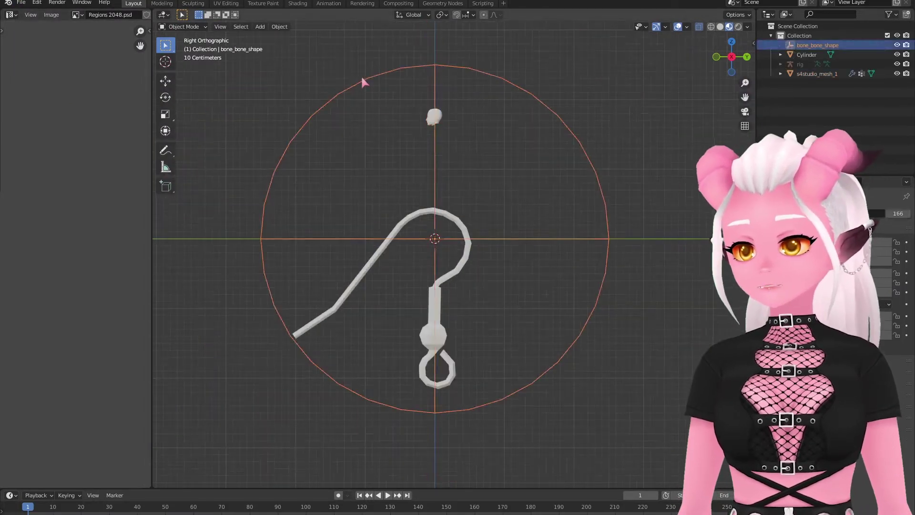
{"action": "key", "text": "Delete"}
Scale the entire earring hook mesh down and move it up to the head.
{"action": "left_click", "coordinate": [440, 213]}
{"action": "key", "text": "Tab"}
{"action": "key", "text": "s"}
{"action": "left_click", "coordinate": [448, 306]}
{"action": "key", "text": "s"}
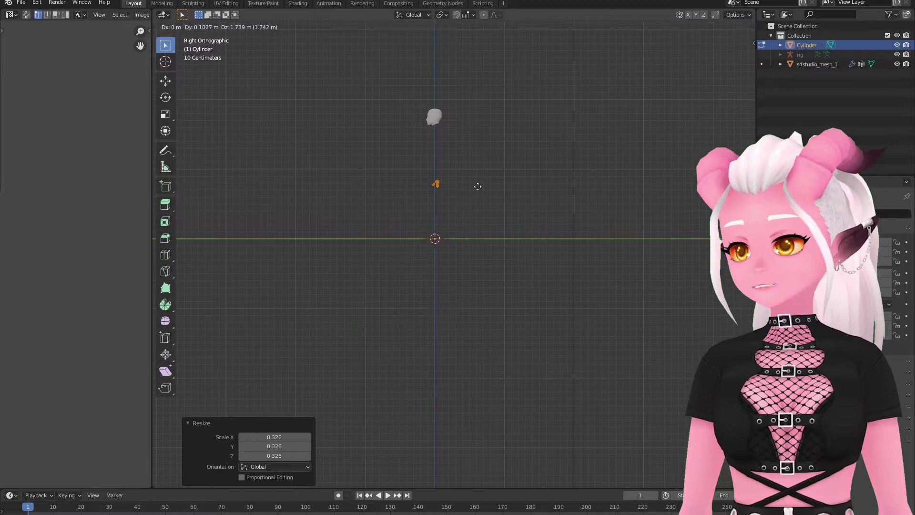
{"action": "left_click", "coordinate": [480, 133]}
Scale the hook by about 0.253 and move it onto the earlobe in the side view.
{"action": "middle_click_drag", "start_coordinate": [507, 102], "coordinate": [518, 238], "text": "shift"}
{"action": "scroll", "coordinate": [538, 199], "scroll_direction": "up", "scroll_amount": 8}
{"action": "middle_click_drag", "start_coordinate": [537, 198], "coordinate": [561, 186], "text": "shift"}
{"action": "scroll", "coordinate": [582, 267], "scroll_direction": "up", "scroll_amount": 10}
{"action": "key", "text": "s"}
{"action": "left_click", "coordinate": [507, 388]}
{"action": "key", "text": "g"}
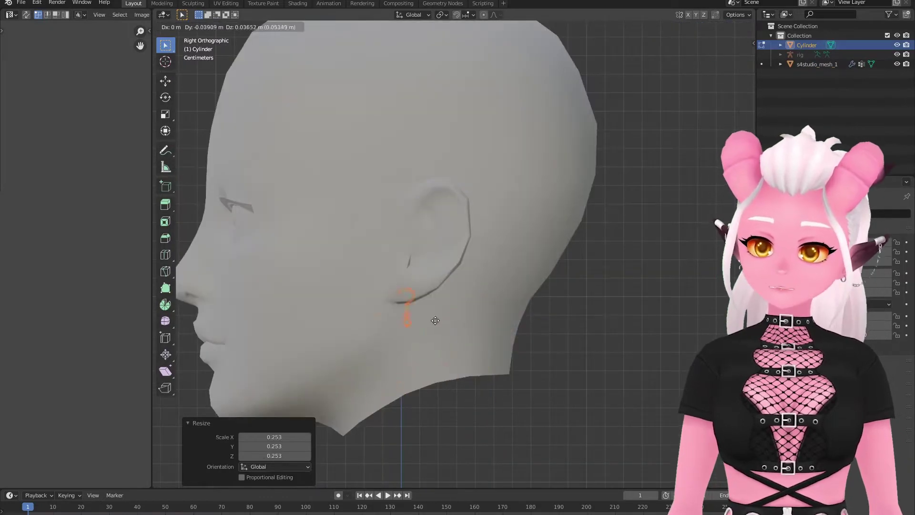
{"action": "left_click", "coordinate": [436, 321]}
Rotate the hook 180° about the Z axis and move it about 0.076 m along X out to the ear.
{"action": "type", "text": "rz180"}
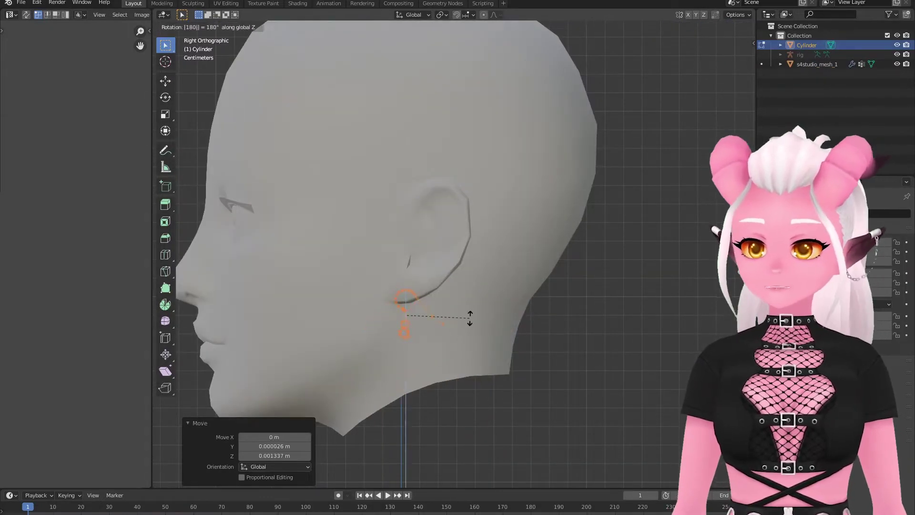
{"action": "key", "text": "Return"}
{"action": "scroll", "coordinate": [470, 317], "scroll_direction": "up", "scroll_amount": 2}
{"action": "key", "text": "KP_1"}
{"action": "key", "text": "g"}
{"action": "left_click", "coordinate": [674, 317]}
{"action": "scroll", "coordinate": [536, 303], "scroll_direction": "up", "scroll_amount": 3}
{"action": "middle_click_drag", "start_coordinate": [674, 316], "coordinate": [490, 360], "text": "shift"}
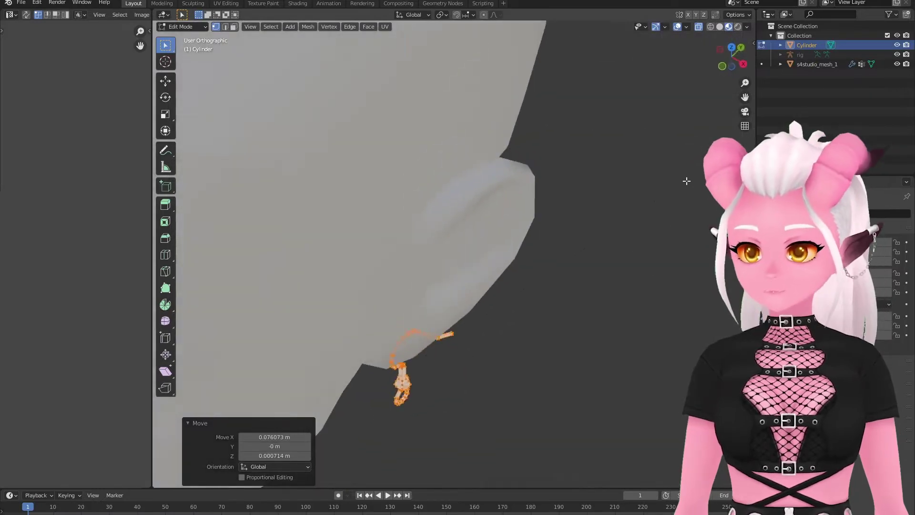
Rotate the hook about the Z axis to match the ear's angle and nudge it into the earlobe.
{"action": "key", "text": "r"}
{"action": "key", "text": "z"}
{"action": "left_click", "coordinate": [451, 141]}
{"action": "scroll", "coordinate": [453, 292], "scroll_direction": "up", "scroll_amount": 5}
{"action": "key", "text": "g"}
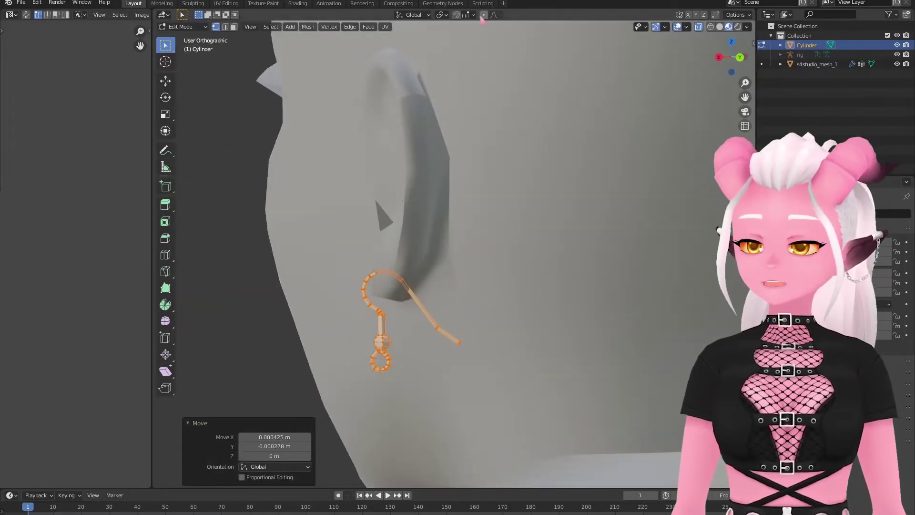
Enable proportional editing and move the hook's rear end vertices to adjust how the wire sits behind the earlobe.
{"action": "left_click", "coordinate": [483, 16]}
{"action": "left_click", "coordinate": [495, 15]}
{"action": "left_click", "coordinate": [507, 310]}
{"action": "left_click_drag", "start_coordinate": [468, 355], "coordinate": [451, 335]}
{"action": "key", "text": "g"}
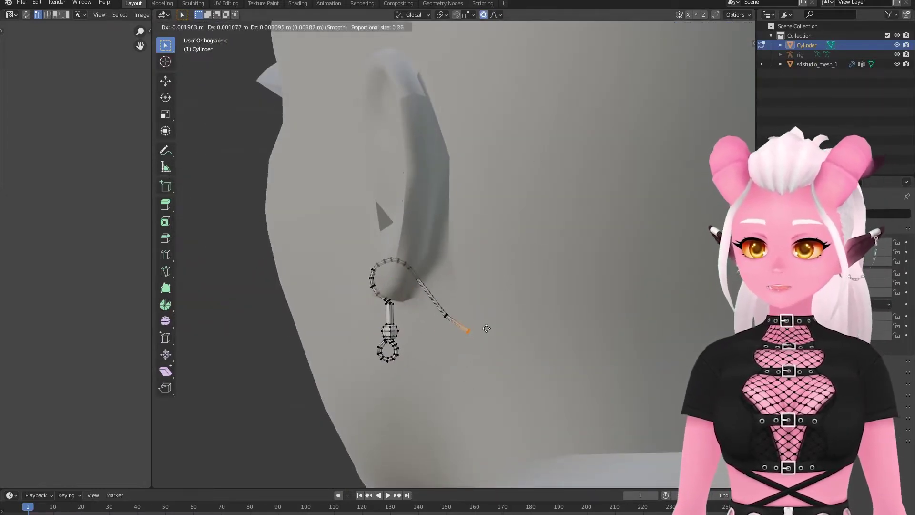
{"action": "scroll", "coordinate": [486, 328], "scroll_direction": "up", "scroll_amount": 19}
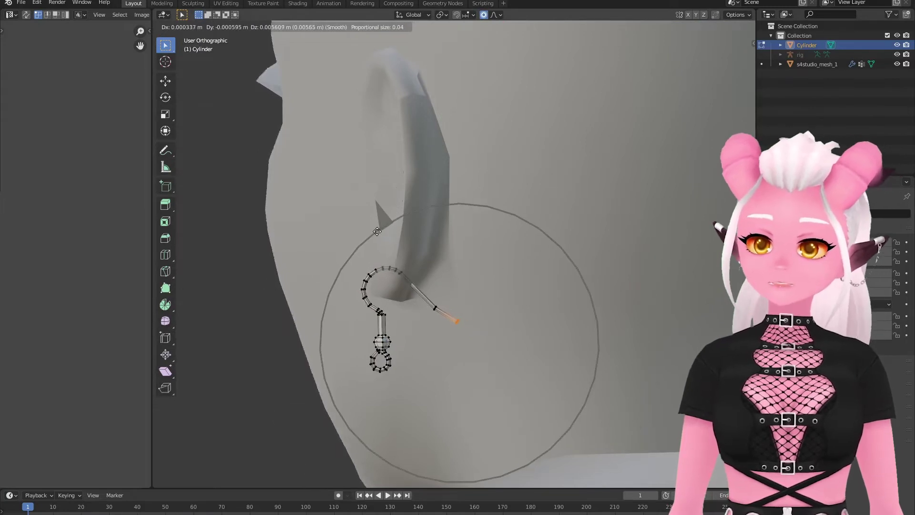
{"action": "left_click", "coordinate": [377, 232]}
{"action": "key", "text": "Tab"}
Add a Mirror modifier to the earring hook so it is duplicated on the other ear.
{"action": "scroll", "coordinate": [277, 297], "scroll_direction": "down", "scroll_amount": 2}
{"action": "middle_click_drag", "start_coordinate": [268, 303], "coordinate": [566, 318]}
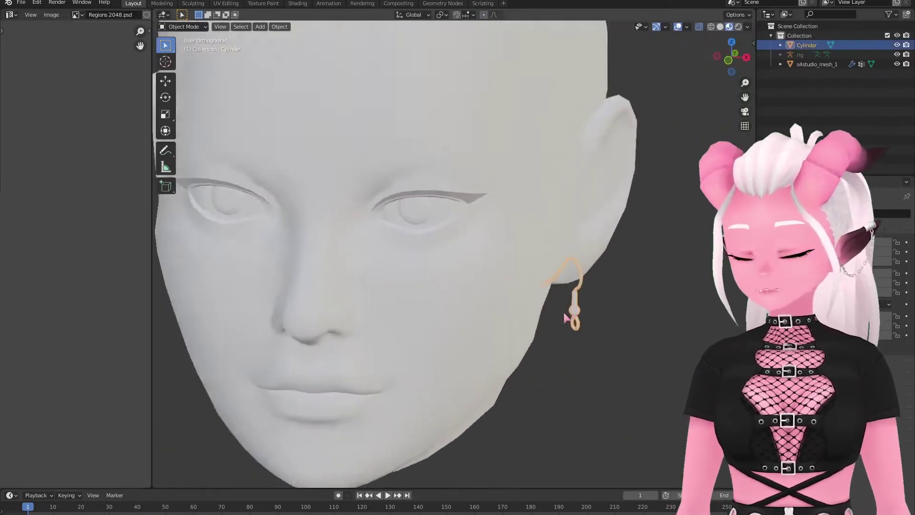
{"action": "scroll", "coordinate": [566, 318], "scroll_direction": "down", "scroll_amount": 1}
{"action": "middle_click_drag", "start_coordinate": [477, 327], "coordinate": [491, 315]}
{"action": "left_click", "coordinate": [764, 281]}
{"action": "left_click", "coordinate": [829, 213]}
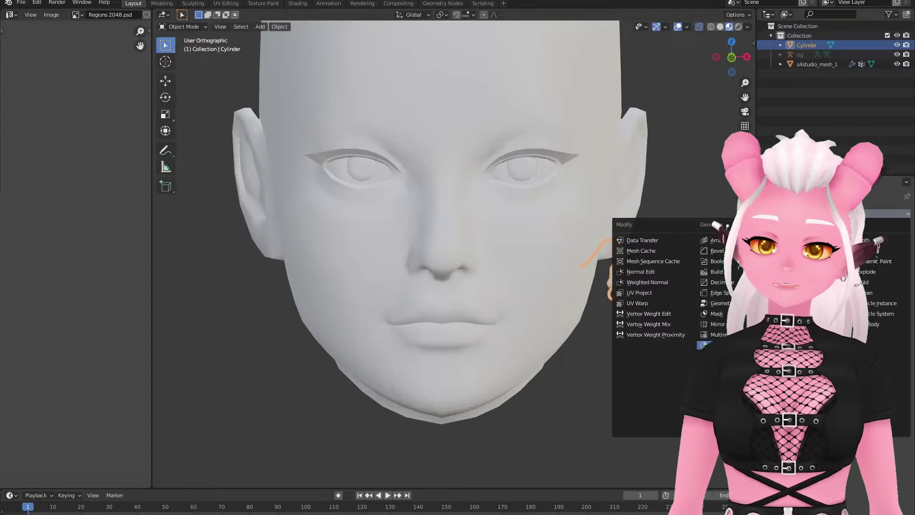
{"action": "left_click", "coordinate": [717, 324]}
{"action": "middle_click_drag", "start_coordinate": [621, 321], "coordinate": [605, 321]}
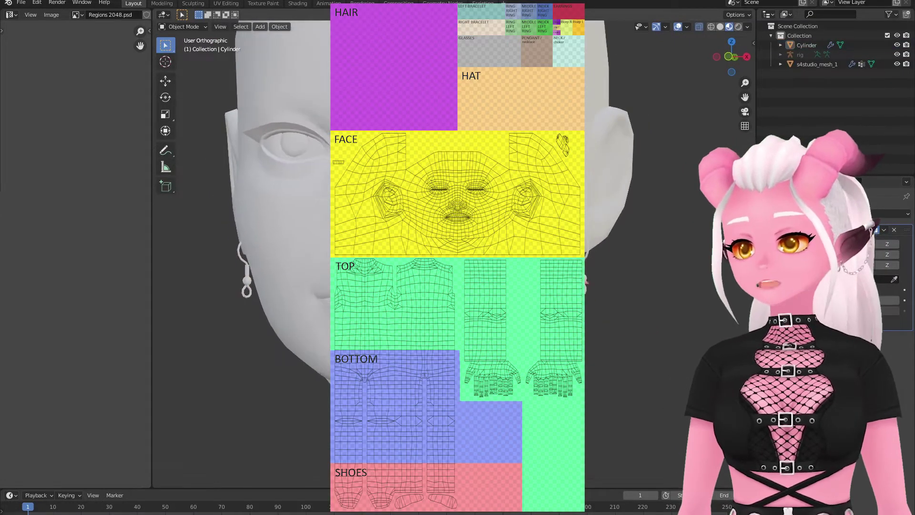
Select the mirrored earring hook and assign an Image Texture to its material's base color.
{"action": "left_click", "coordinate": [583, 282]}
{"action": "middle_click_drag", "start_coordinate": [579, 287], "coordinate": [486, 287]}
{"action": "scroll", "coordinate": [486, 287], "scroll_direction": "up", "scroll_amount": 5}
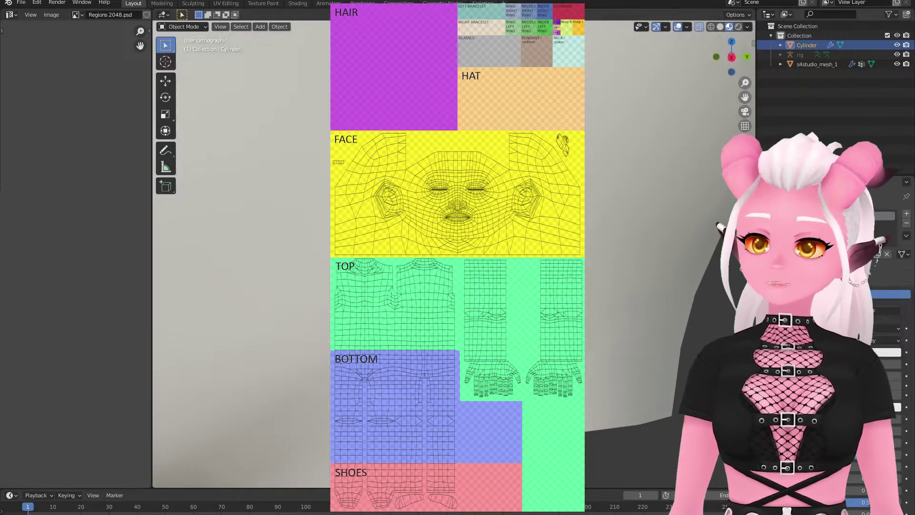
{"action": "left_click", "coordinate": [828, 352]}
{"action": "left_click", "coordinate": [641, 416]}
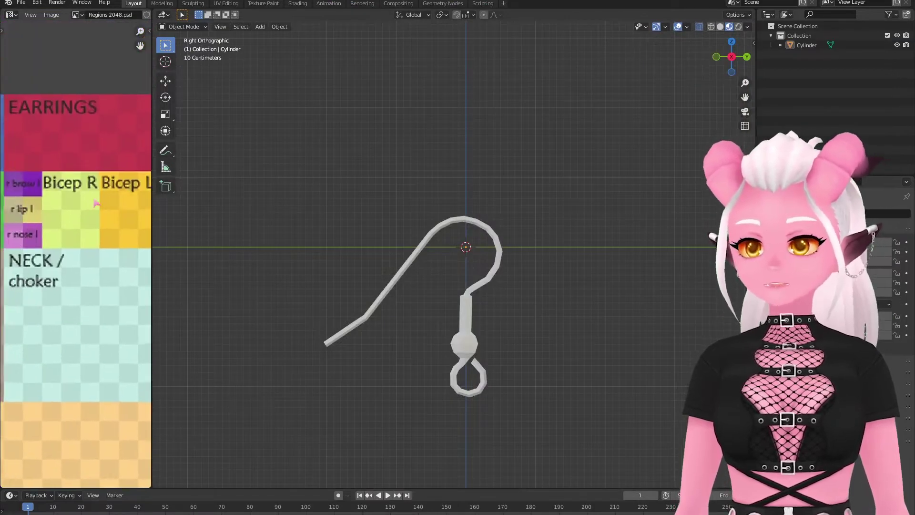
Unwrap the hook with Project from View and scale and move its UVs onto the EARRINGS region of the template.
{"action": "left_click", "coordinate": [384, 27]}
{"action": "left_click", "coordinate": [405, 119]}
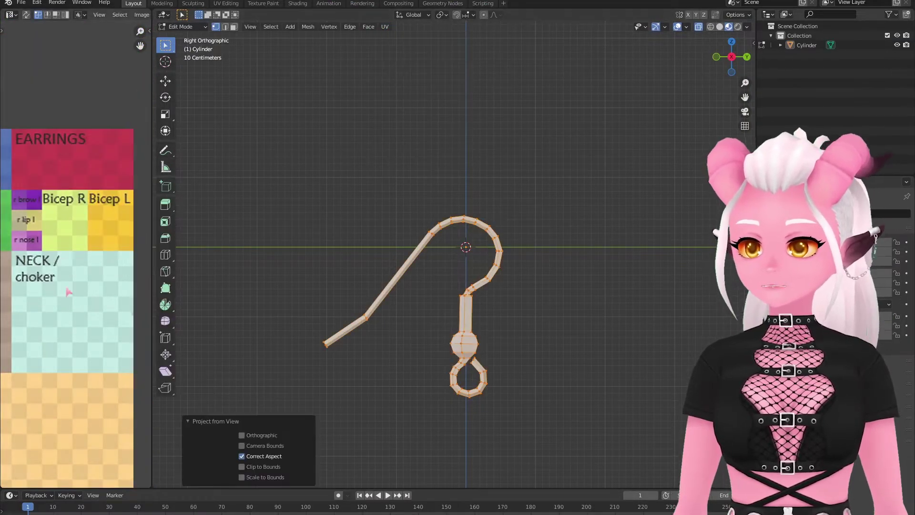
{"action": "scroll", "coordinate": [79, 293], "scroll_direction": "down", "scroll_amount": 5}
{"action": "key", "text": "s"}
{"action": "middle_click_drag", "start_coordinate": [79, 293], "coordinate": [56, 333]}
{"action": "left_click", "coordinate": [56, 349]}
{"action": "key", "text": "g"}
{"action": "left_click", "coordinate": [88, 248]}
{"action": "scroll", "coordinate": [79, 255], "scroll_direction": "up", "scroll_amount": 4}
{"action": "key", "text": "s"}
{"action": "left_click", "coordinate": [53, 300]}
Rotate the hook's UV island and reposition it to fit inside the EARRINGS region, returning to object mode.
{"action": "scroll", "coordinate": [76, 250], "scroll_direction": "up", "scroll_amount": 3}
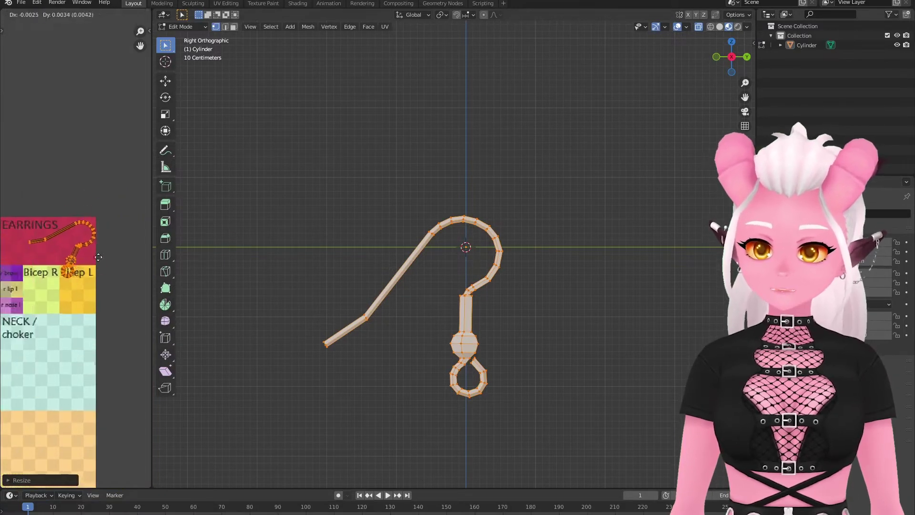
{"action": "key", "text": "r"}
{"action": "left_click", "coordinate": [133, 205]}
{"action": "key", "text": "g"}
{"action": "left_click", "coordinate": [128, 197]}
{"action": "middle_click_drag", "start_coordinate": [102, 244], "coordinate": [118, 244]}
{"action": "key", "text": "g"}
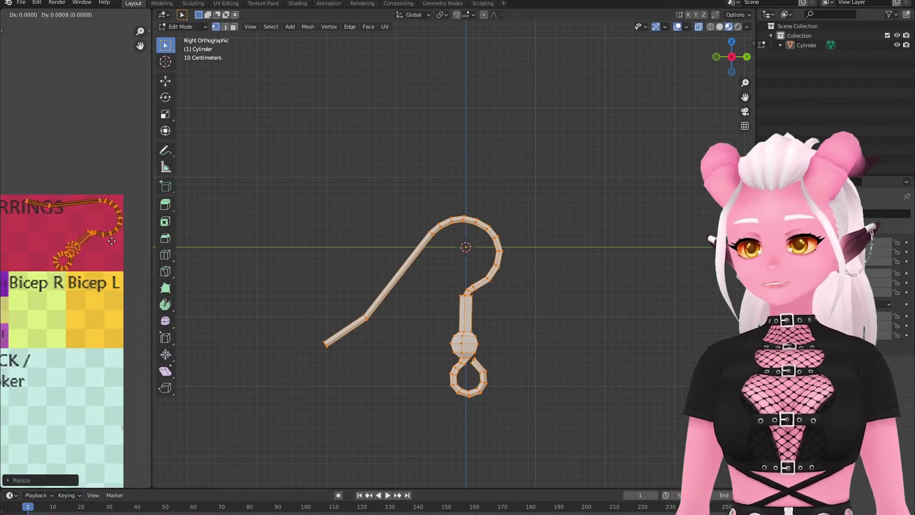
{"action": "left_click", "coordinate": [67, 253]}
{"action": "key", "text": "Tab"}
Set the earring material's base color to an Image Texture and start a new image for it.
{"action": "middle_click_drag", "start_coordinate": [376, 268], "coordinate": [417, 308]}
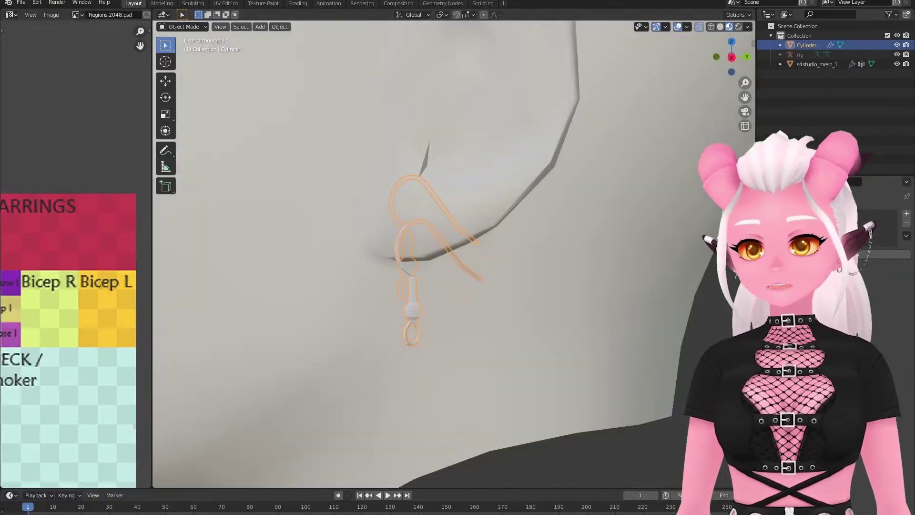
{"action": "left_click", "coordinate": [674, 352]}
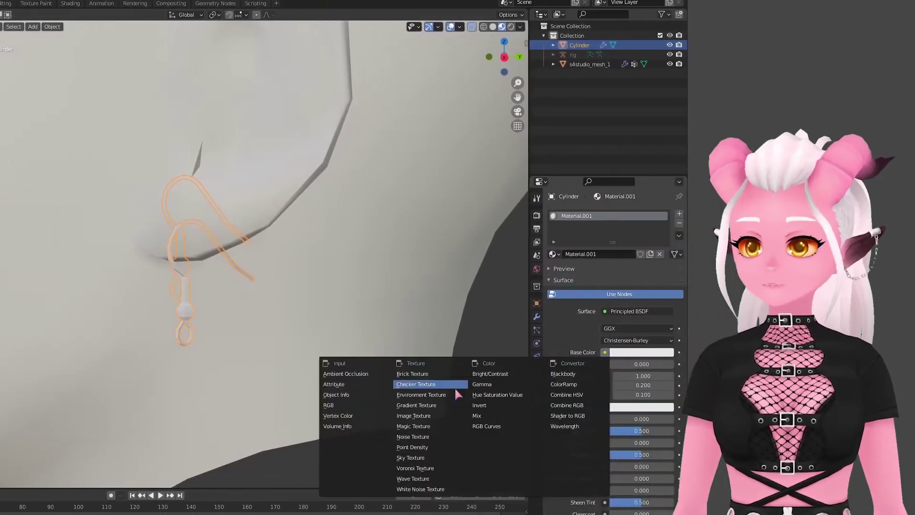
{"action": "left_click", "coordinate": [395, 417]}
{"action": "left_click", "coordinate": [602, 364]}
{"action": "left_click", "coordinate": [593, 391]}
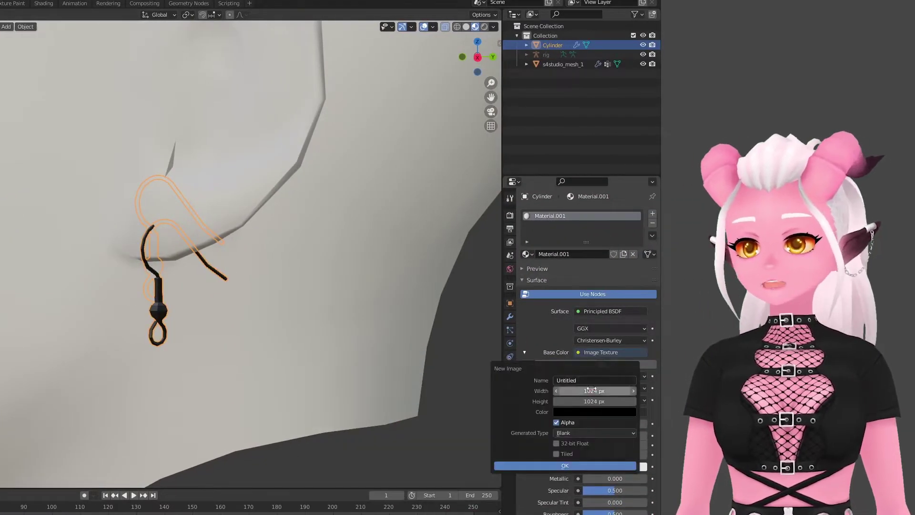
Create the new image as Earring Hook Texture, 2048 × 4096 px, with a fully transparent fill color.
{"action": "type", "text": "2048"}
{"action": "key", "text": "Tab"}
{"action": "type", "text": "4096"}
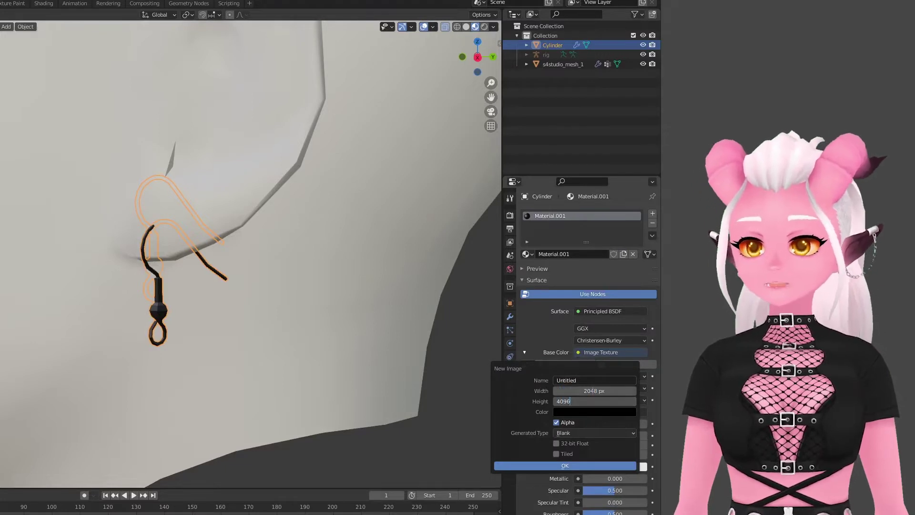
{"action": "left_click", "coordinate": [580, 380]}
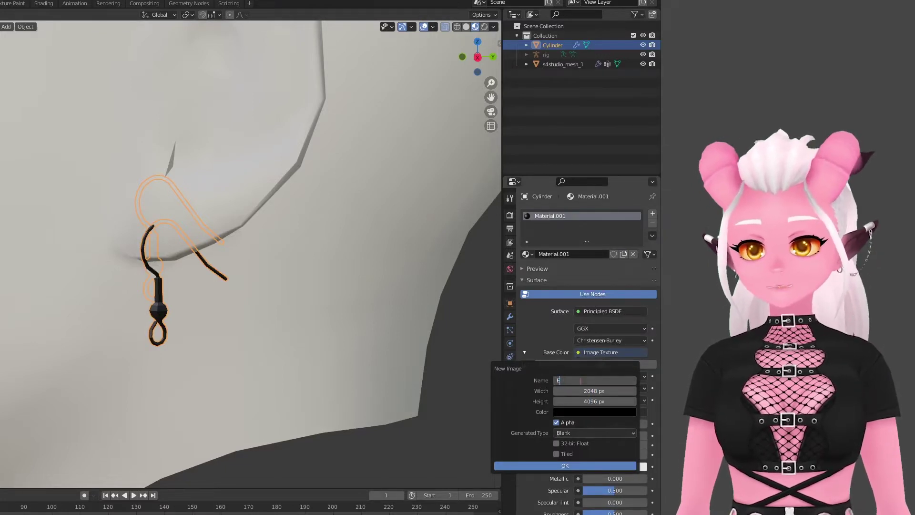
{"action": "type", "text": "Earring Hook Texture"}
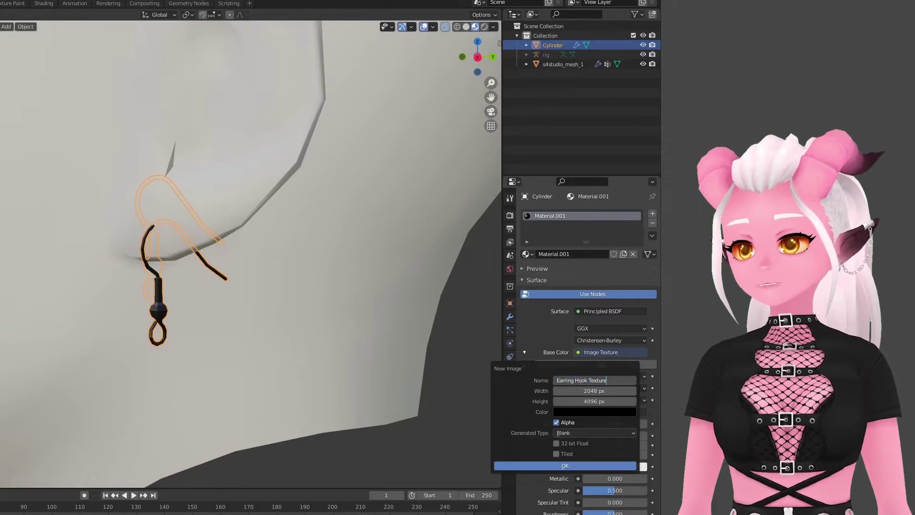
{"action": "key", "text": "Return"}
{"action": "left_click", "coordinate": [580, 412]}
{"action": "left_click_drag", "start_coordinate": [593, 399], "coordinate": [555, 400]}
{"action": "left_click", "coordinate": [562, 467]}
Switch to Texture Paint, display Earring Hook Texture in the image editor and fill the hook with light gray.
{"action": "scroll", "coordinate": [193, 414], "scroll_direction": "up", "scroll_amount": 2}
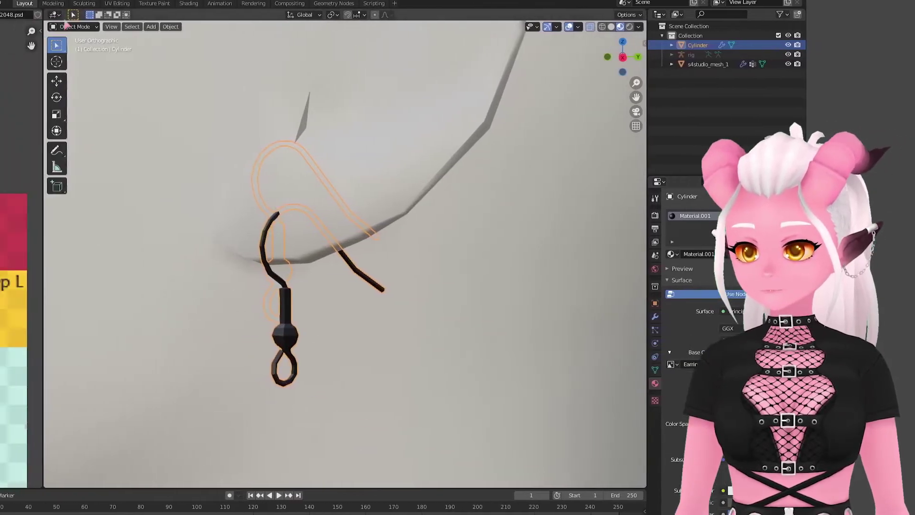
{"action": "left_click", "coordinate": [76, 27]}
{"action": "left_click", "coordinate": [184, 91]}
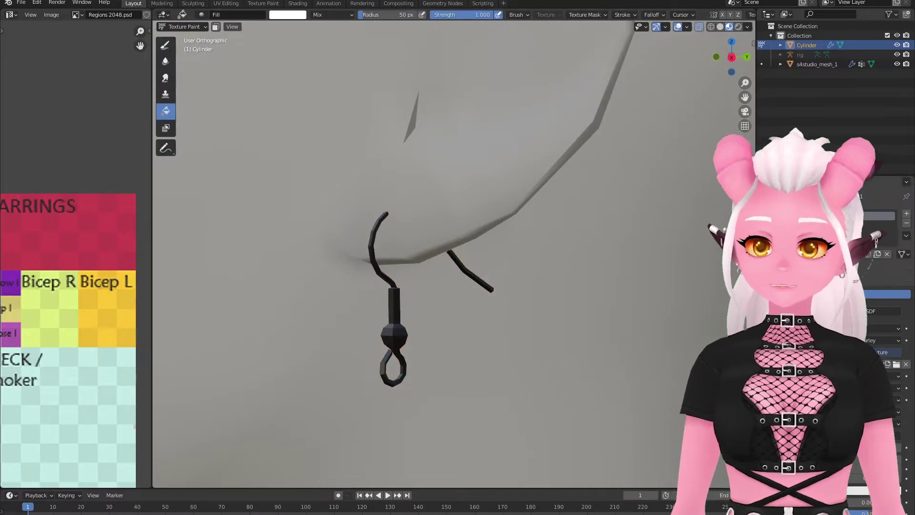
{"action": "left_click", "coordinate": [78, 14]}
{"action": "left_click", "coordinate": [110, 34]}
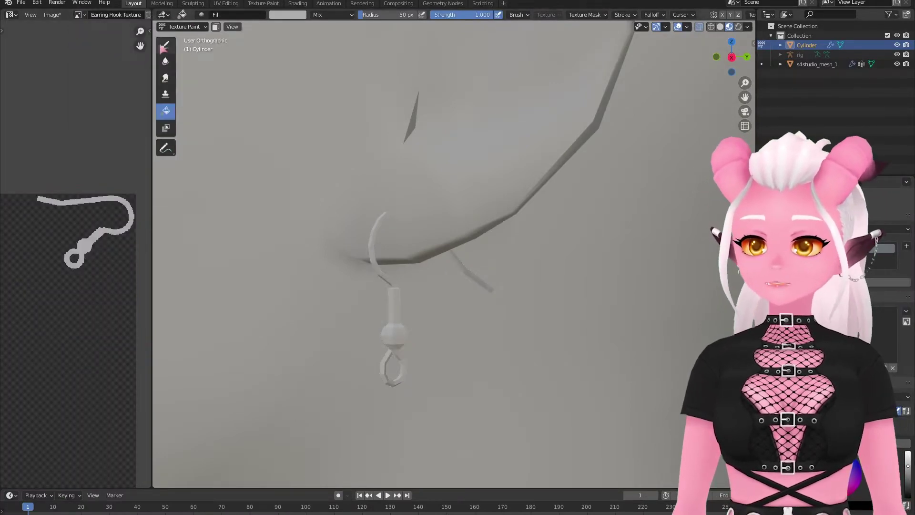
Paint soft black shading around the hook's joints and bead with a 9 to 15 px Draw brush at 0.117 strength.
{"action": "left_click", "coordinate": [162, 45]}
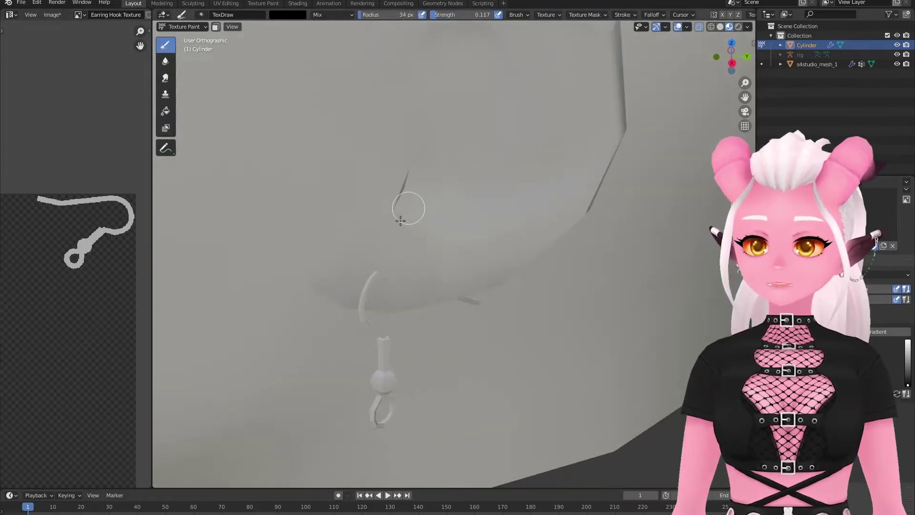
{"action": "mouse_move", "coordinate": [378, 288]}
{"action": "middle_mouse_down"}
{"action": "mouse_move", "coordinate": [363, 267]}
{"action": "mouse_move", "coordinate": [407, 280]}
{"action": "mouse_move", "coordinate": [302, 223]}
{"action": "mouse_move", "coordinate": [350, 217]}
{"action": "mouse_move", "coordinate": [423, 224]}
{"action": "mouse_move", "coordinate": [418, 233]}
{"action": "middle_mouse_up"}
{"action": "scroll", "coordinate": [350, 217], "scroll_direction": "up", "scroll_amount": 3}
{"action": "key", "text": "bracketleft"}
{"action": "key", "text": "bracketleft"}
{"action": "key", "text": "bracketleft"}
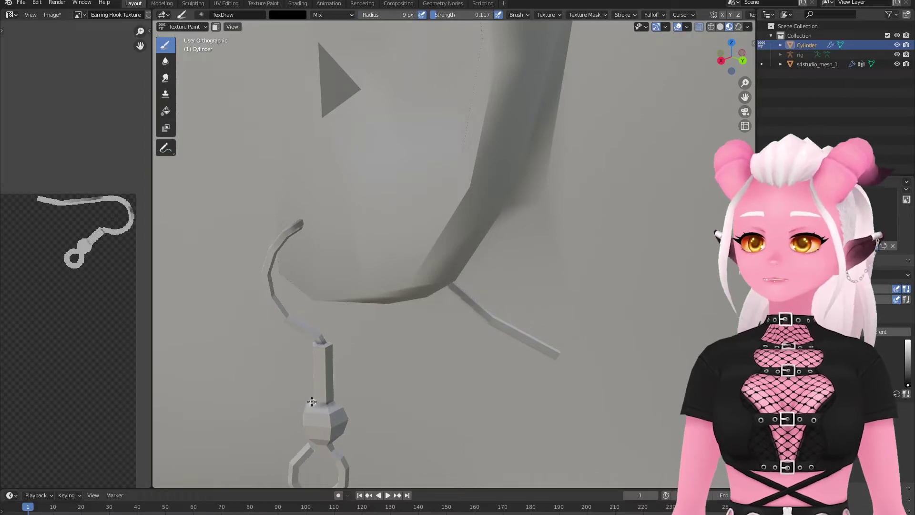
{"action": "middle_click_drag", "start_coordinate": [312, 402], "coordinate": [358, 272]}
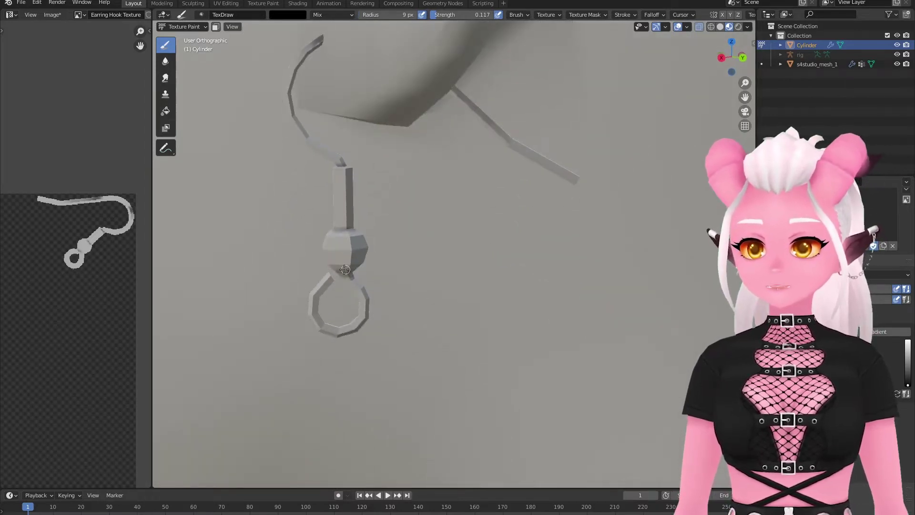
{"action": "middle_click_drag", "start_coordinate": [373, 227], "coordinate": [571, 256]}
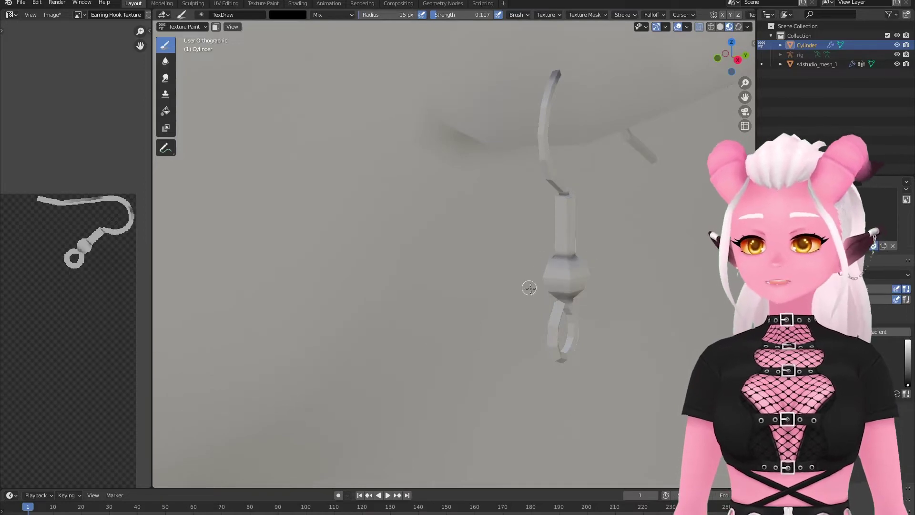
{"action": "middle_click_drag", "start_coordinate": [529, 288], "coordinate": [523, 248]}
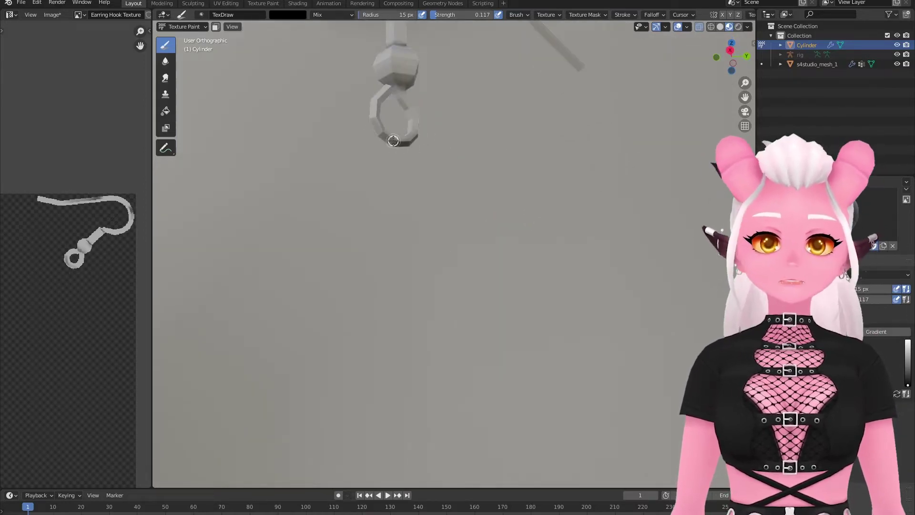
Paint soft white highlights along the hook, bead and ring with a 15 px brush at 0.117 strength.
{"action": "middle_click_drag", "start_coordinate": [394, 141], "coordinate": [398, 215]}
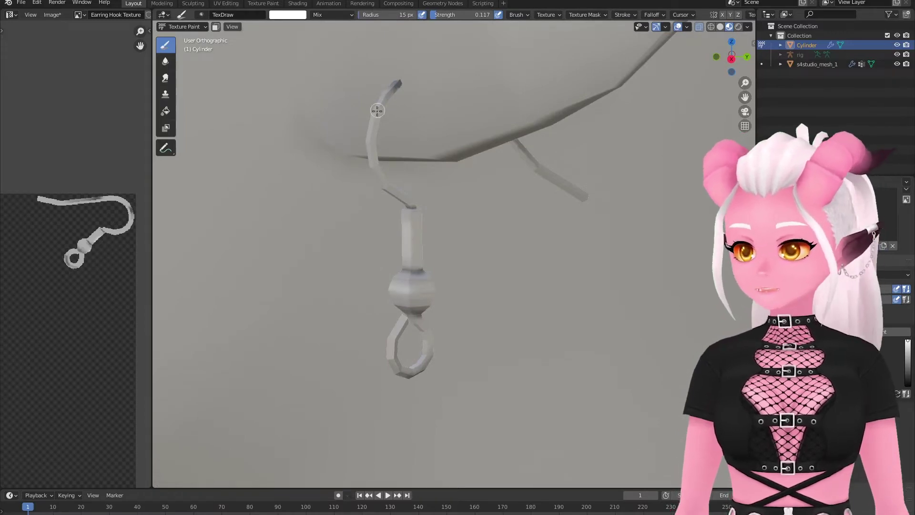
{"action": "middle_click_drag", "start_coordinate": [402, 202], "coordinate": [436, 329]}
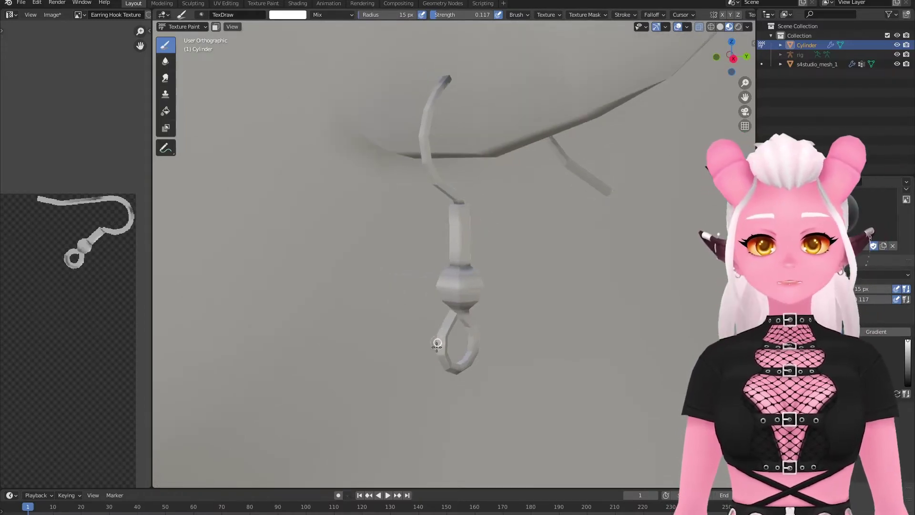
{"action": "middle_click_drag", "start_coordinate": [448, 294], "coordinate": [354, 180]}
{"action": "left_click", "coordinate": [183, 27]}
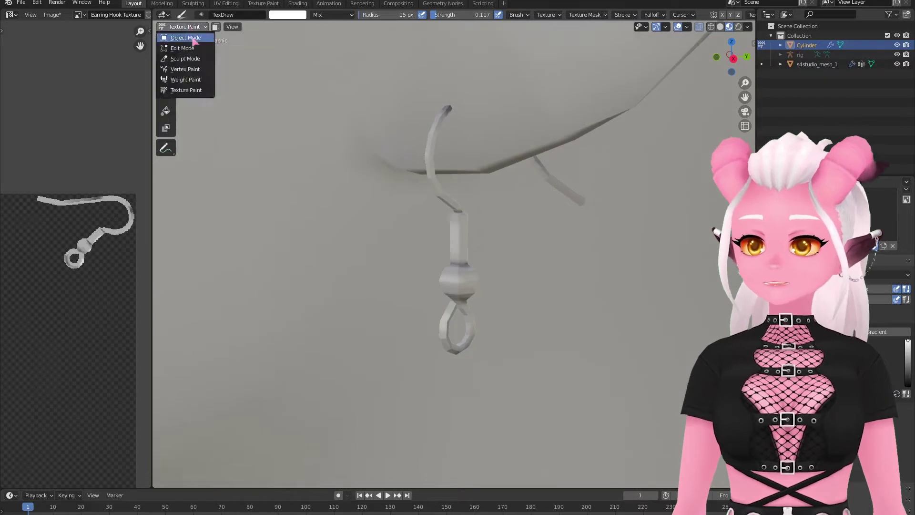
Return to Object Mode, deselect the hook and check the shaded earrings on both ears from the front.
{"action": "left_click", "coordinate": [178, 39]}
{"action": "left_click", "coordinate": [282, 26]}
{"action": "left_click", "coordinate": [294, 218]}
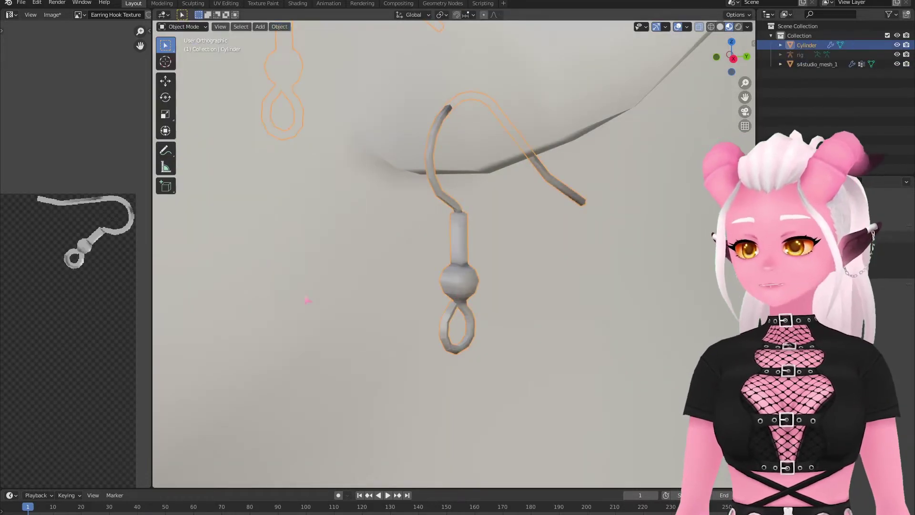
{"action": "scroll", "coordinate": [315, 308], "scroll_direction": "down", "scroll_amount": 4}
{"action": "left_click", "coordinate": [610, 453]}
{"action": "middle_click_drag", "start_coordinate": [439, 366], "coordinate": [479, 370]}
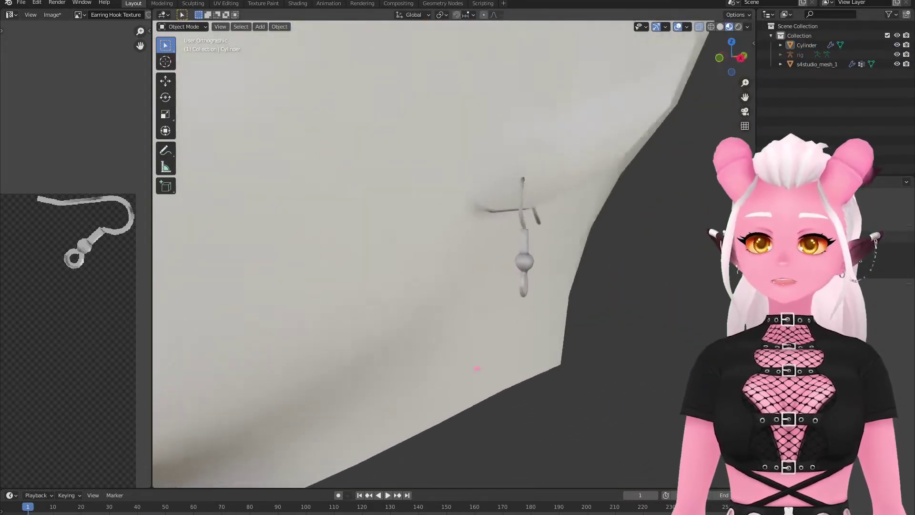
{"action": "scroll", "coordinate": [476, 367], "scroll_direction": "down", "scroll_amount": 4}
{"action": "middle_click_drag", "start_coordinate": [454, 332], "coordinate": [531, 331]}
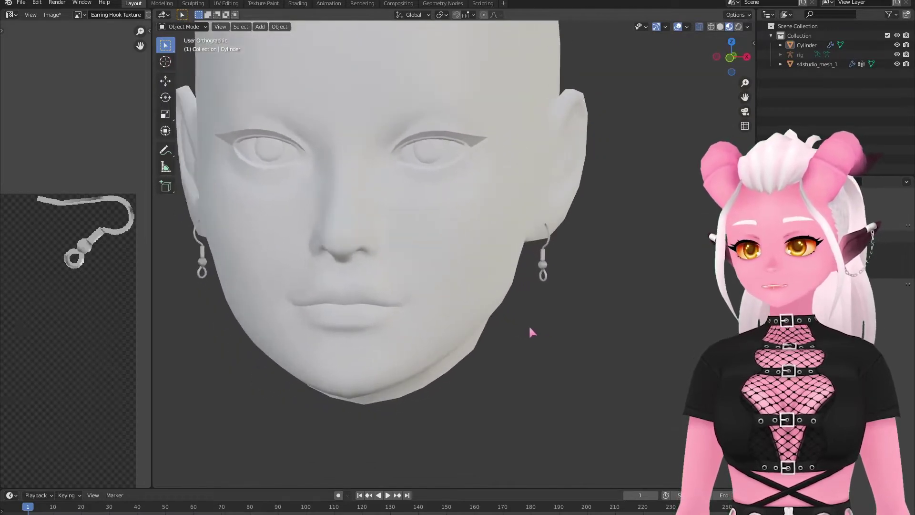
Save the painted image as Earring Hook Texture.png in the Stardew Valley Pixel Art Jewelery folder.
{"action": "left_click", "coordinate": [50, 15]}
{"action": "left_click", "coordinate": [71, 101]}
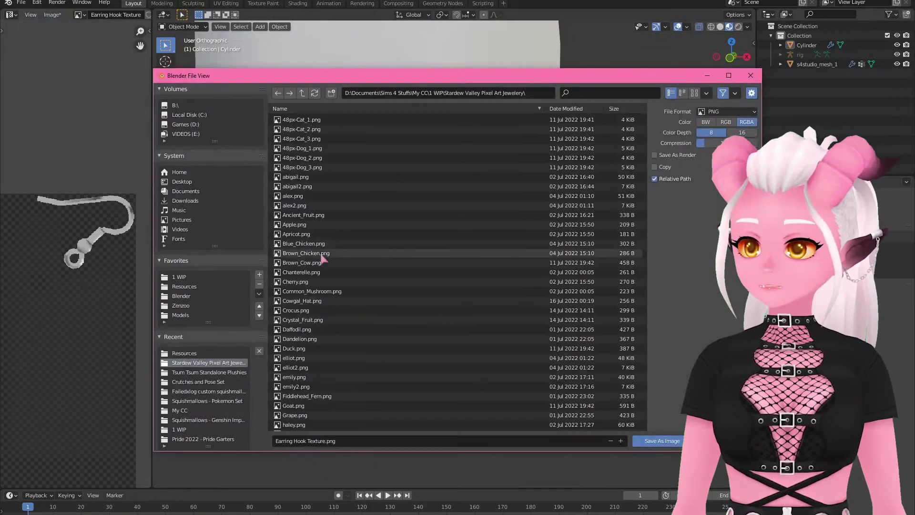
{"action": "key", "text": "Return"}
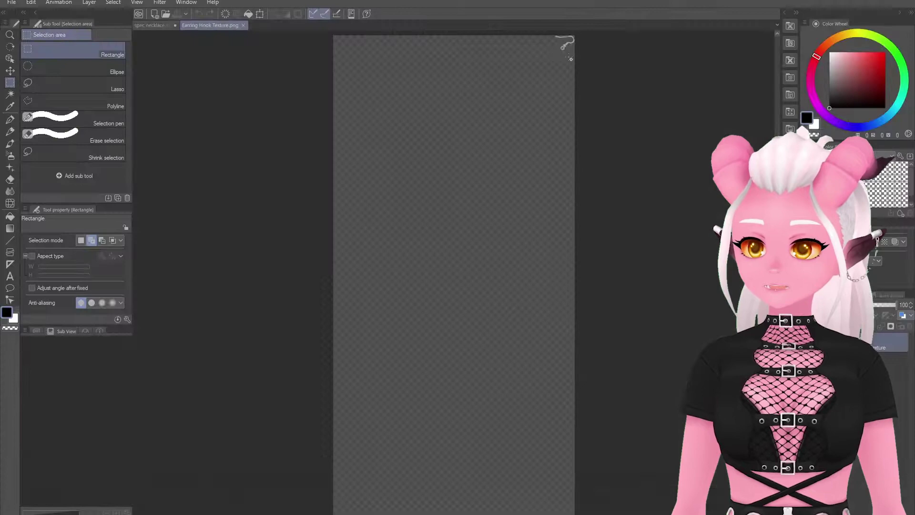
Switch to Clip Studio Paint and import the Regions 2048 template from My CC's Resources folder into Earring Hook Texture.png.
{"action": "left_click", "coordinate": [12, 2]}
{"action": "mouse_move", "coordinate": [106, 191]}
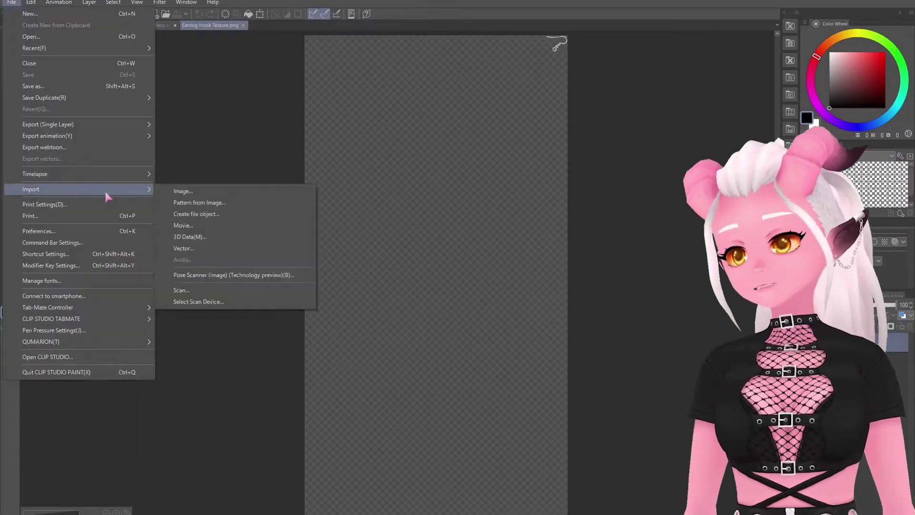
{"action": "left_click", "coordinate": [175, 189]}
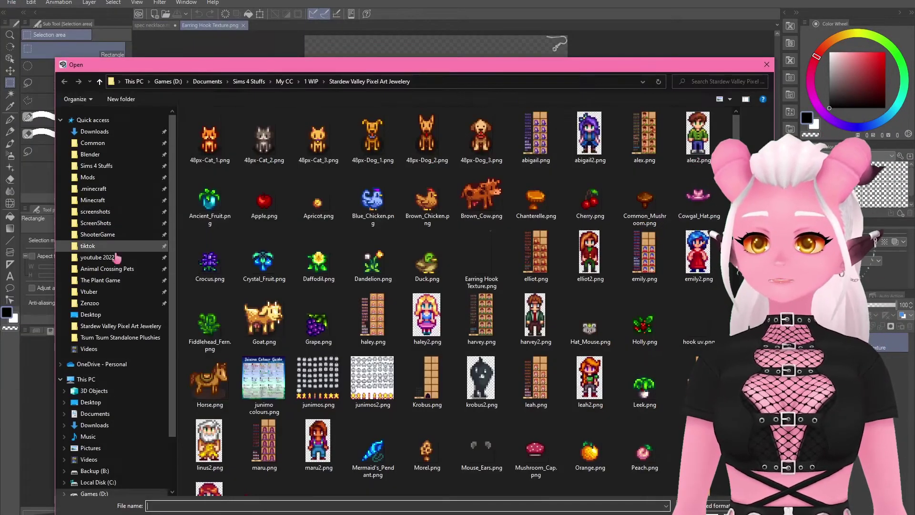
{"action": "left_click", "coordinate": [109, 167]}
{"action": "double_click", "coordinate": [496, 125]}
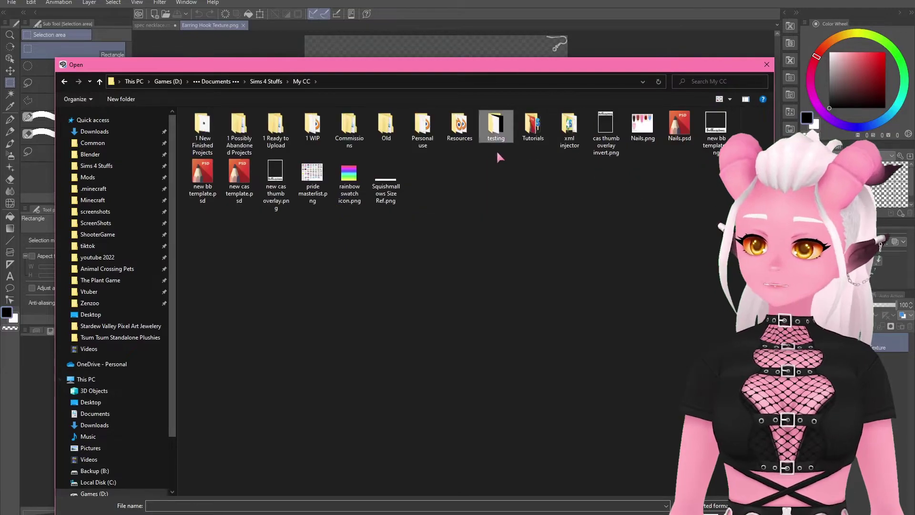
{"action": "double_click", "coordinate": [458, 136]}
{"action": "double_click", "coordinate": [358, 231]}
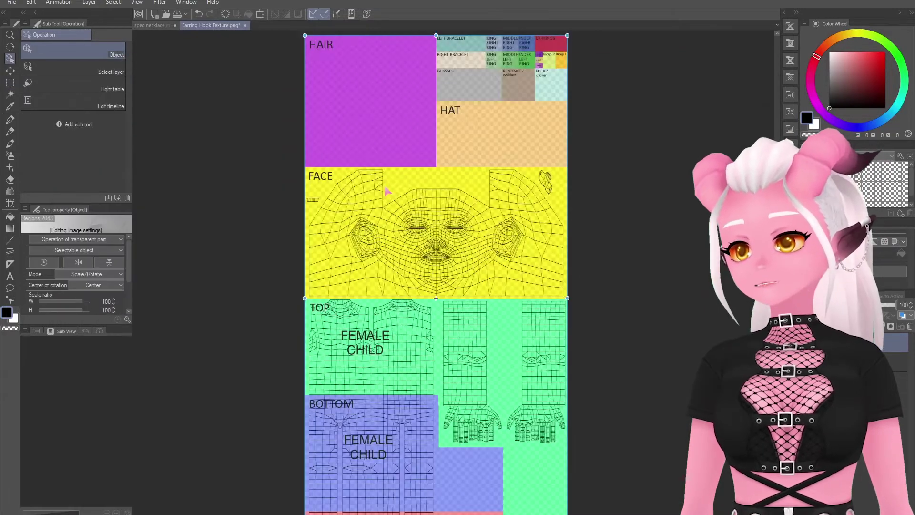
Move the regions template layer beneath the hook texture so the hook lies over the EARRINGS region.
{"action": "middle_click_drag", "start_coordinate": [447, 175], "coordinate": [302, 338]}
{"action": "scroll", "coordinate": [477, 152], "scroll_direction": "up", "scroll_amount": 6}
{"action": "middle_click_drag", "start_coordinate": [427, 186], "coordinate": [444, 217]}
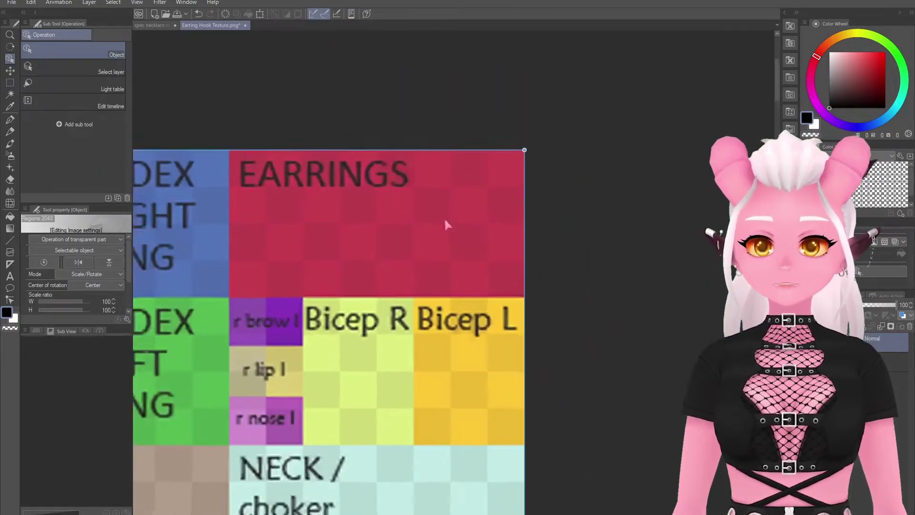
{"action": "left_click_drag", "start_coordinate": [883, 350], "coordinate": [882, 369]}
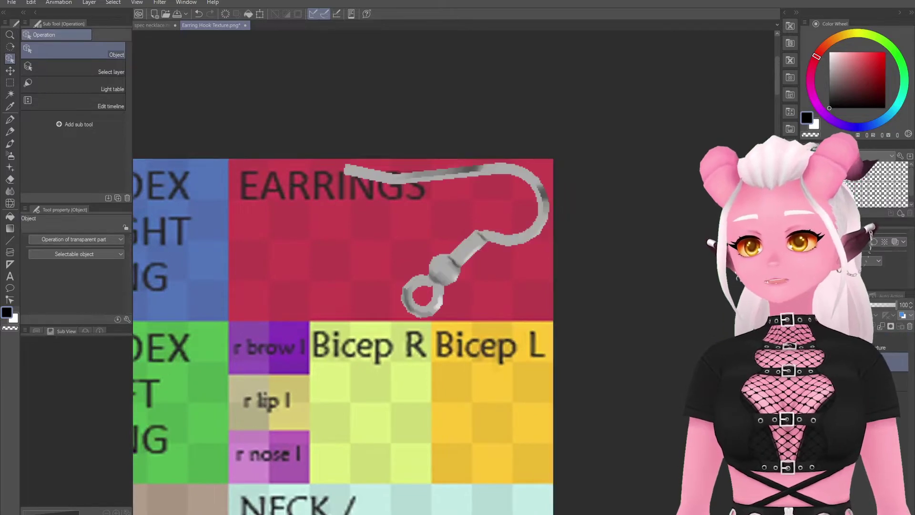
Fill a fixed 256 × 128 rectangular selection with gray sampled from the hook and move the fill over the EARRINGS region.
{"action": "left_click", "coordinate": [11, 84]}
{"action": "left_click", "coordinate": [32, 256]}
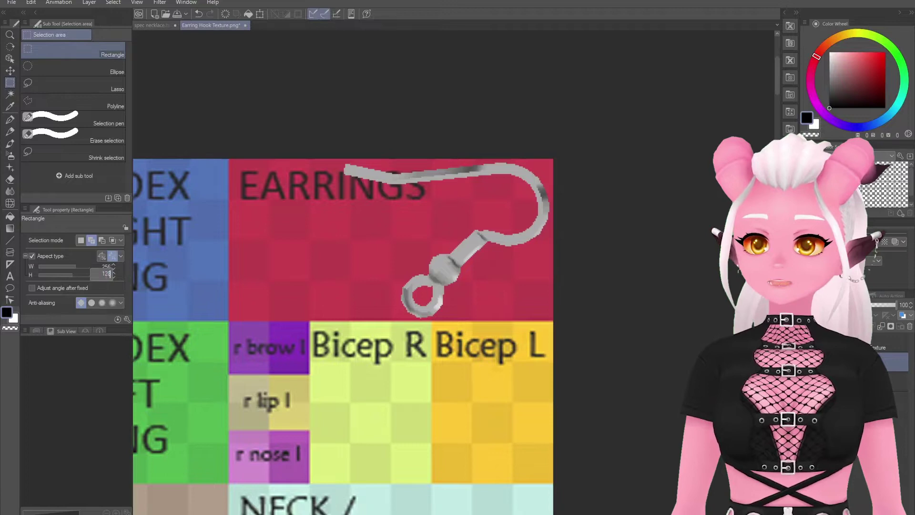
{"action": "left_click", "coordinate": [181, 267]}
{"action": "key", "text": "p"}
{"action": "left_click", "coordinate": [532, 174], "text": "alt"}
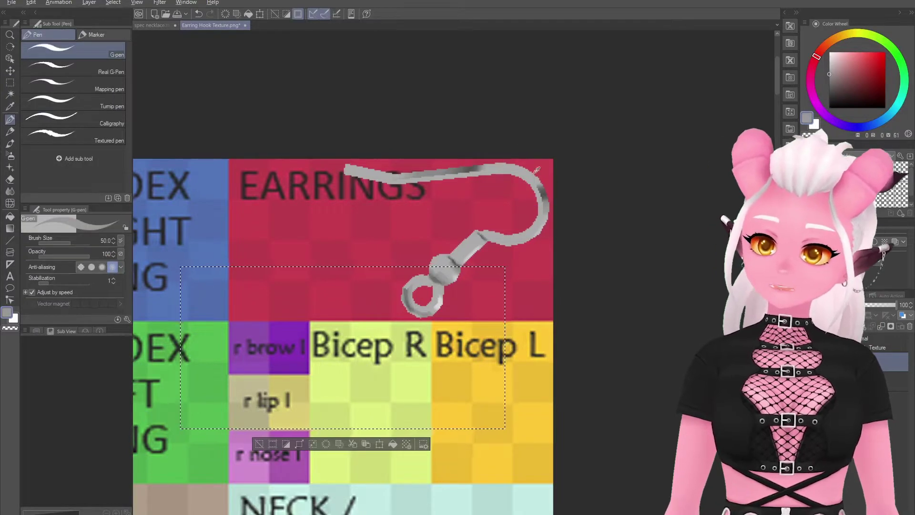
{"action": "key", "text": "alt+Delete"}
{"action": "key", "text": "ctrl+d"}
{"action": "left_click", "coordinate": [10, 71]}
{"action": "left_click_drag", "start_coordinate": [423, 419], "coordinate": [470, 312]}
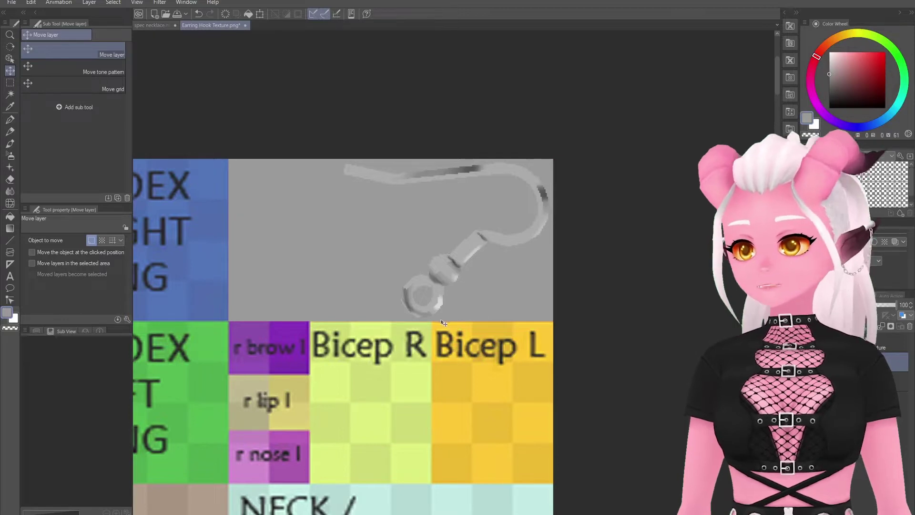
{"action": "left_click", "coordinate": [807, 381]}
{"action": "left_click_drag", "start_coordinate": [359, 238], "coordinate": [387, 247]}
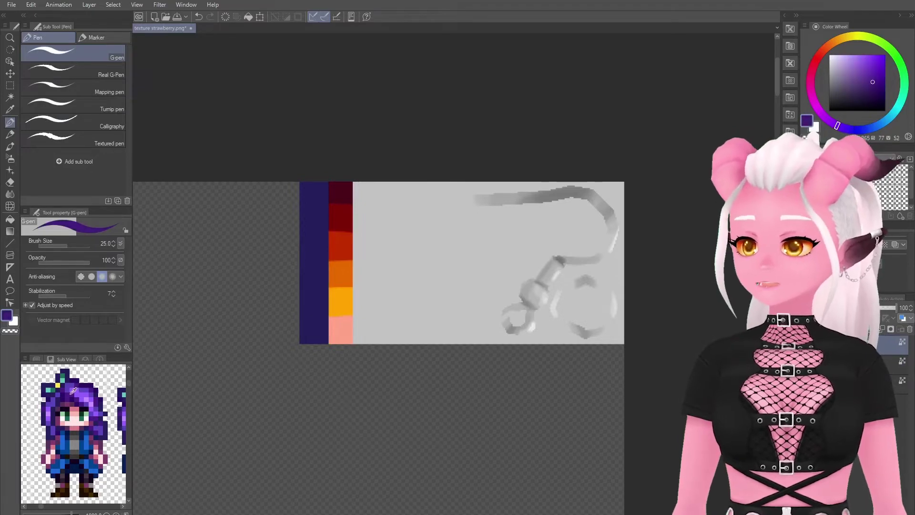
In texture strawberry.png, paint the first palette column with purples, dark green, mint and yellow sampled from the sprite's hair and ornament.
{"action": "mouse_move", "coordinate": [287, 217]}
{"action": "left_mouse_down"}
{"action": "mouse_move", "coordinate": [298, 259]}
{"action": "mouse_move", "coordinate": [318, 255]}
{"action": "mouse_move", "coordinate": [310, 247]}
{"action": "mouse_move", "coordinate": [285, 265]}
{"action": "mouse_move", "coordinate": [324, 360]}
{"action": "left_mouse_up"}
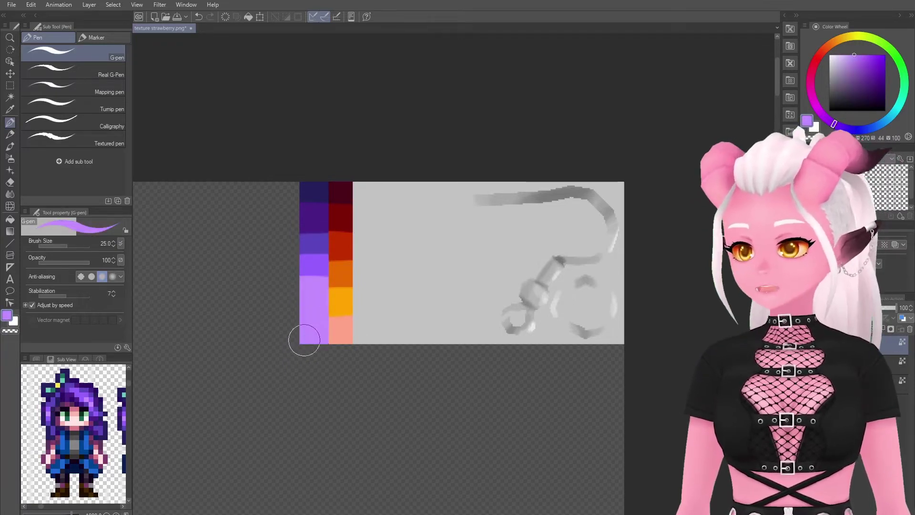
{"action": "left_click", "coordinate": [70, 370]}
{"action": "left_click", "coordinate": [62, 378]}
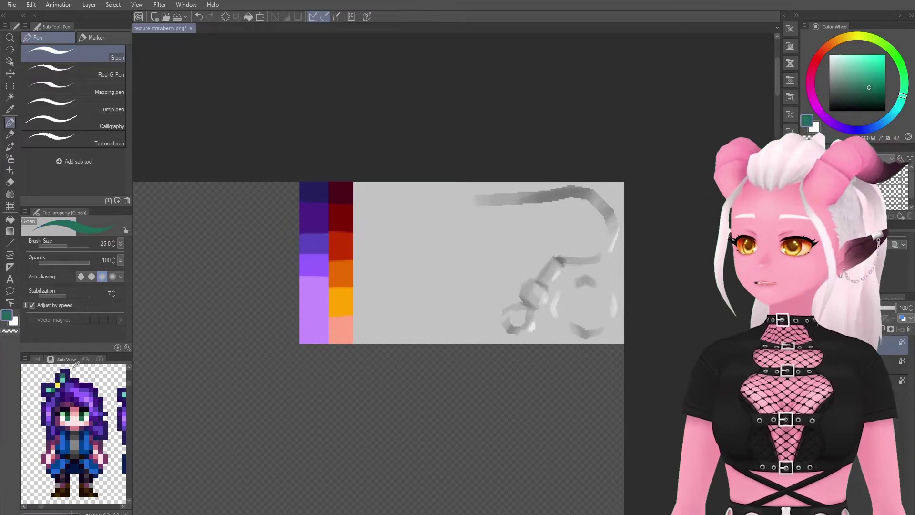
{"action": "left_click", "coordinate": [317, 310]}
{"action": "left_click", "coordinate": [53, 388]}
{"action": "left_click", "coordinate": [315, 326]}
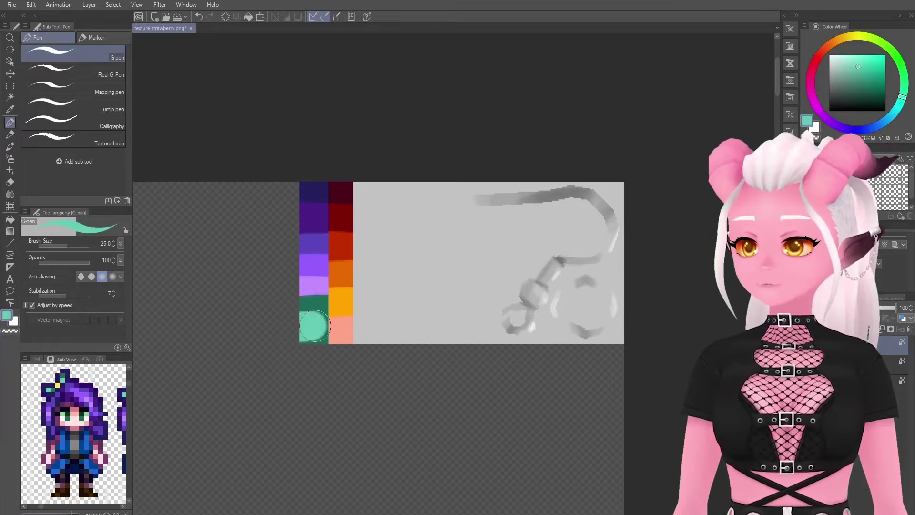
{"action": "left_click", "coordinate": [58, 384]}
{"action": "left_click", "coordinate": [315, 335]}
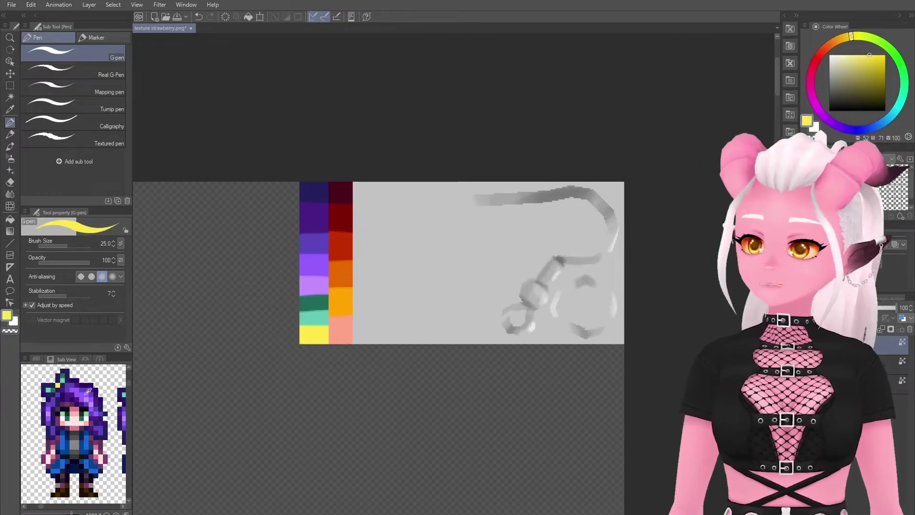
Paint near-black, plum, magenta-purple, pink and pale pink swatches down the second palette column, sampled from the sprite's outline and face.
{"action": "left_click", "coordinate": [65, 401]}
{"action": "mouse_move", "coordinate": [339, 184]}
{"action": "left_mouse_down"}
{"action": "mouse_move", "coordinate": [340, 342]}
{"action": "mouse_move", "coordinate": [350, 343]}
{"action": "left_mouse_up"}
{"action": "left_click", "coordinate": [75, 400]}
{"action": "left_click_drag", "start_coordinate": [347, 204], "coordinate": [356, 361]}
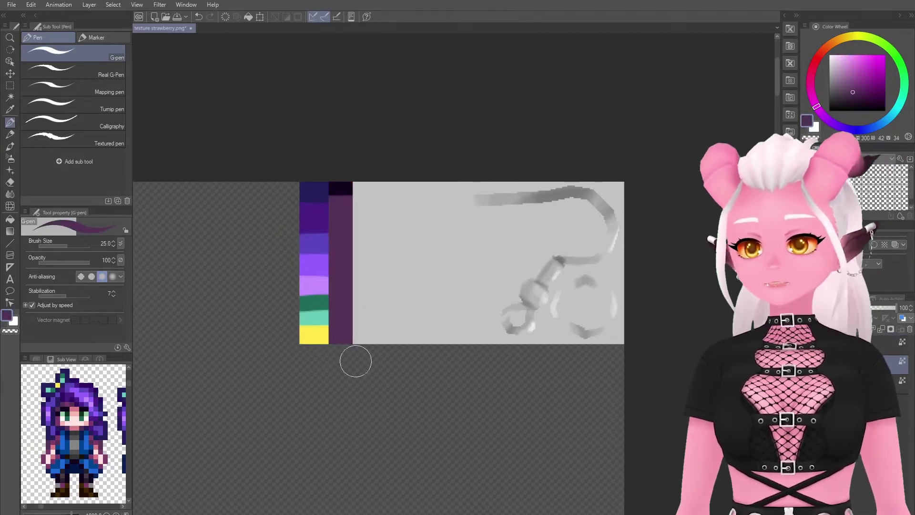
{"action": "left_click", "coordinate": [78, 408]}
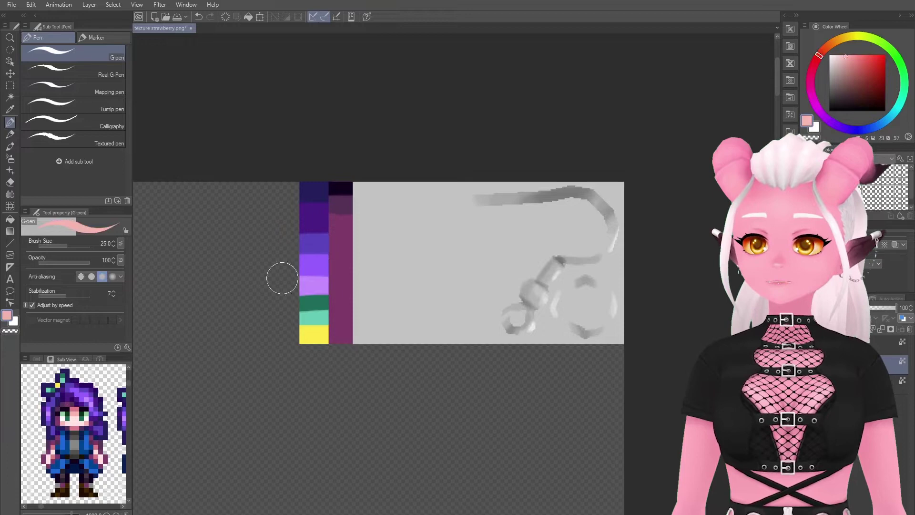
{"action": "left_click_drag", "start_coordinate": [345, 236], "coordinate": [345, 342]}
{"action": "left_click", "coordinate": [80, 410]}
{"action": "left_click_drag", "start_coordinate": [339, 255], "coordinate": [340, 342]}
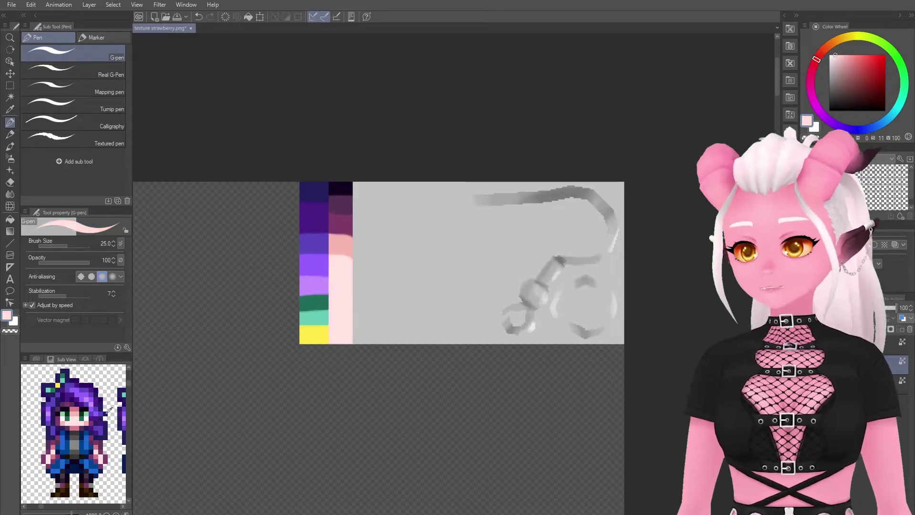
Complete the second palette column with dark green, medium green, light green and white swatches sampled from the sprite's eyes.
{"action": "left_click", "coordinate": [69, 415]}
{"action": "left_click_drag", "start_coordinate": [339, 281], "coordinate": [334, 350]}
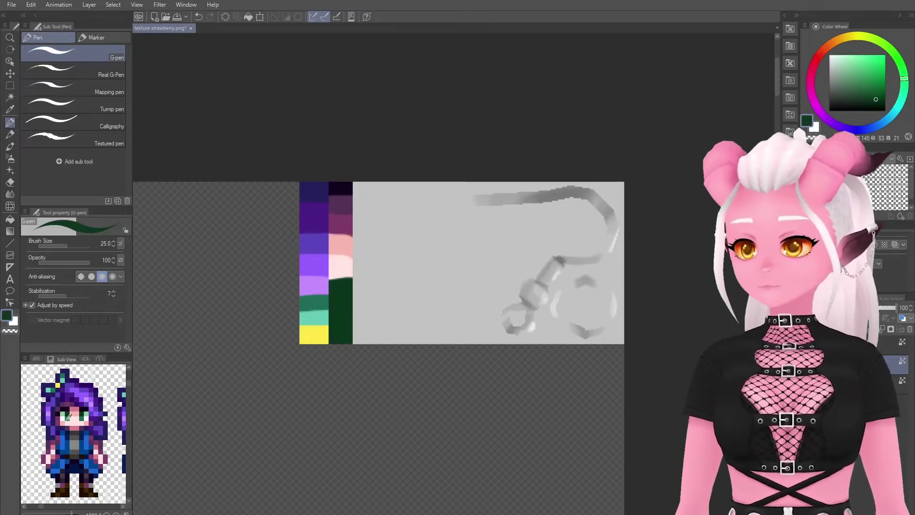
{"action": "left_click", "coordinate": [65, 411]}
{"action": "mouse_move", "coordinate": [340, 317]}
{"action": "left_mouse_down"}
{"action": "mouse_move", "coordinate": [363, 329]}
{"action": "mouse_move", "coordinate": [355, 345]}
{"action": "left_mouse_up"}
{"action": "left_click", "coordinate": [63, 418]}
Paint a third palette column beside the second with near-black, dark brown, navy and blue swatches sampled from the sprite's clothing.
{"action": "left_click", "coordinate": [69, 428]}
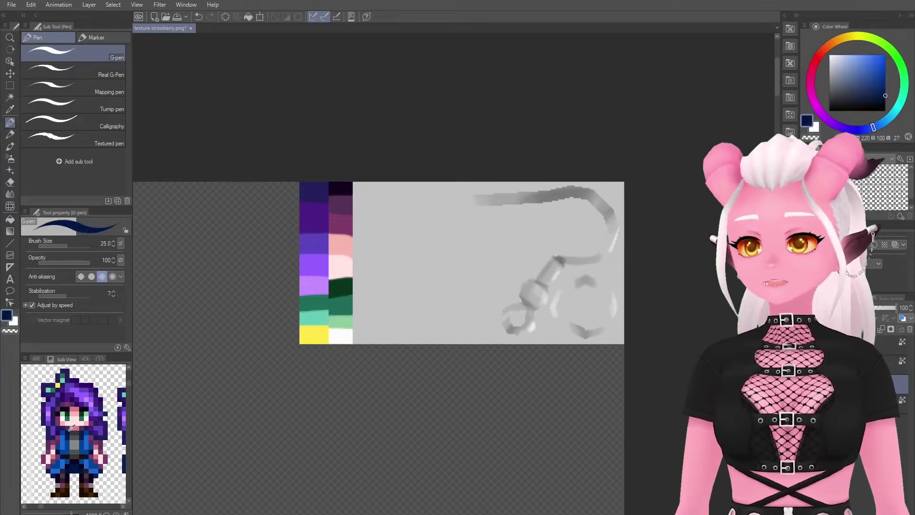
{"action": "mouse_move", "coordinate": [356, 175]}
{"action": "left_mouse_down"}
{"action": "mouse_move", "coordinate": [356, 352]}
{"action": "mouse_move", "coordinate": [370, 343]}
{"action": "left_mouse_up"}
{"action": "left_click", "coordinate": [77, 458]}
{"action": "left_click_drag", "start_coordinate": [365, 190], "coordinate": [381, 190]}
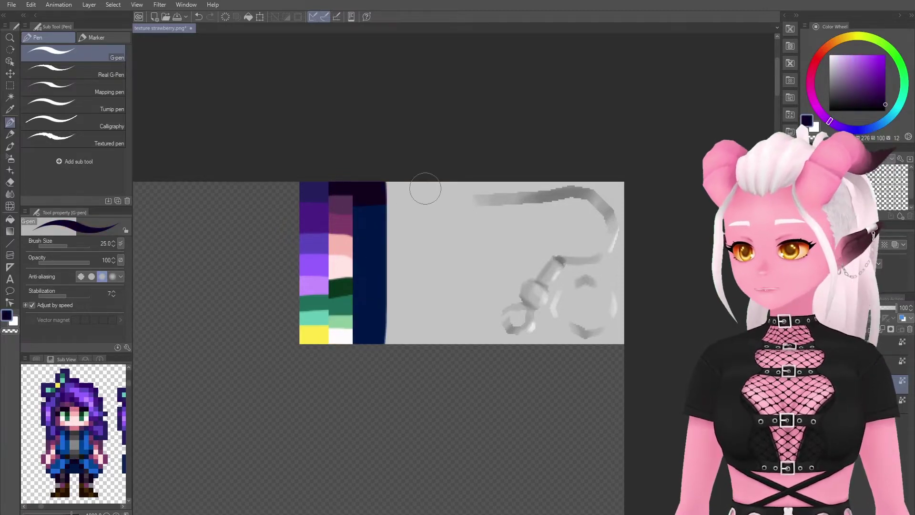
{"action": "left_click", "coordinate": [85, 454]}
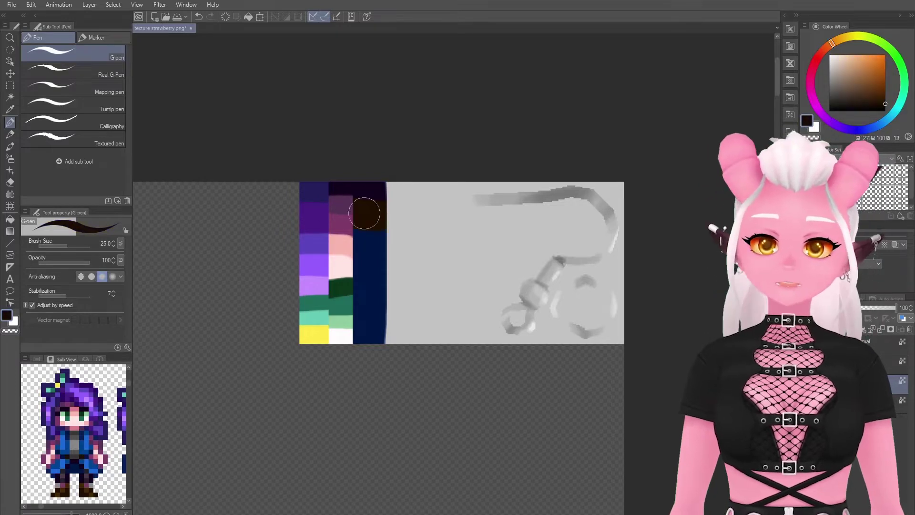
{"action": "left_click", "coordinate": [354, 275], "text": "alt"}
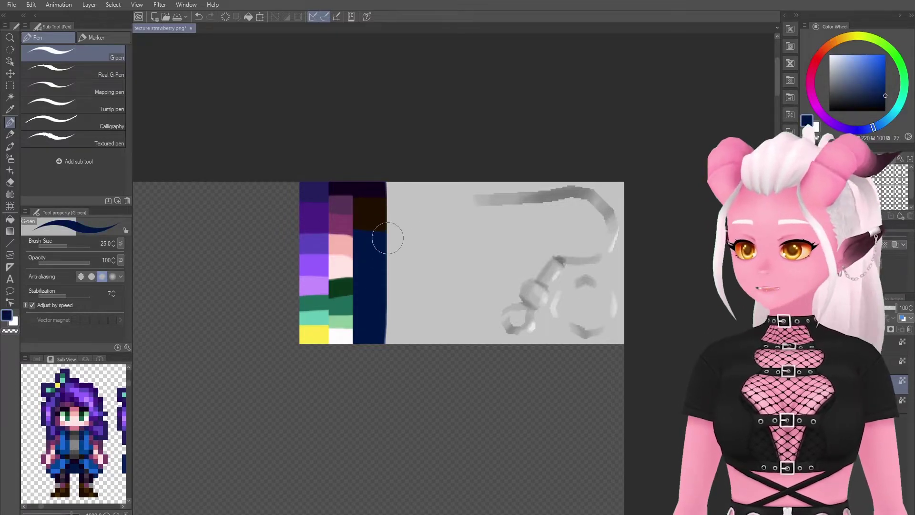
{"action": "left_click", "coordinate": [67, 461]}
{"action": "mouse_move", "coordinate": [365, 252]}
{"action": "left_mouse_down"}
{"action": "mouse_move", "coordinate": [395, 253]}
{"action": "mouse_move", "coordinate": [377, 334]}
{"action": "left_mouse_up"}
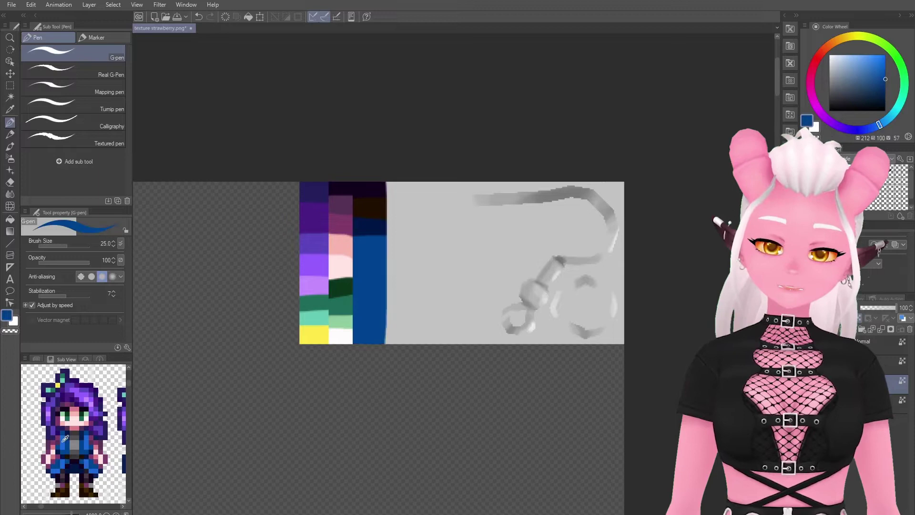
{"action": "mouse_move", "coordinate": [350, 272]}
{"action": "left_mouse_down"}
{"action": "mouse_move", "coordinate": [365, 296]}
{"action": "mouse_move", "coordinate": [358, 352]}
{"action": "left_mouse_up"}
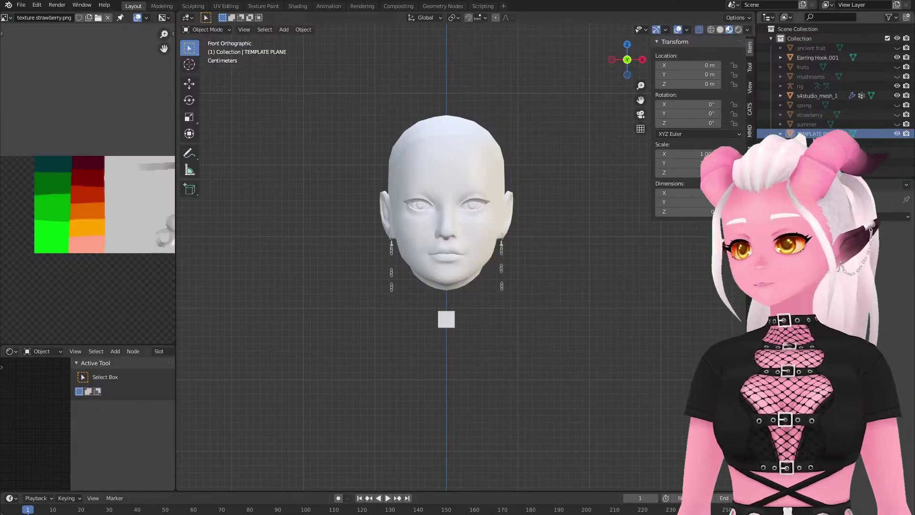
Switch to Blender, duplicate TEMPLATE PLANE in place and open the copy for mesh editing with the original hidden.
{"action": "key", "text": "shift+d"}
{"action": "right_click", "coordinate": [539, 299]}
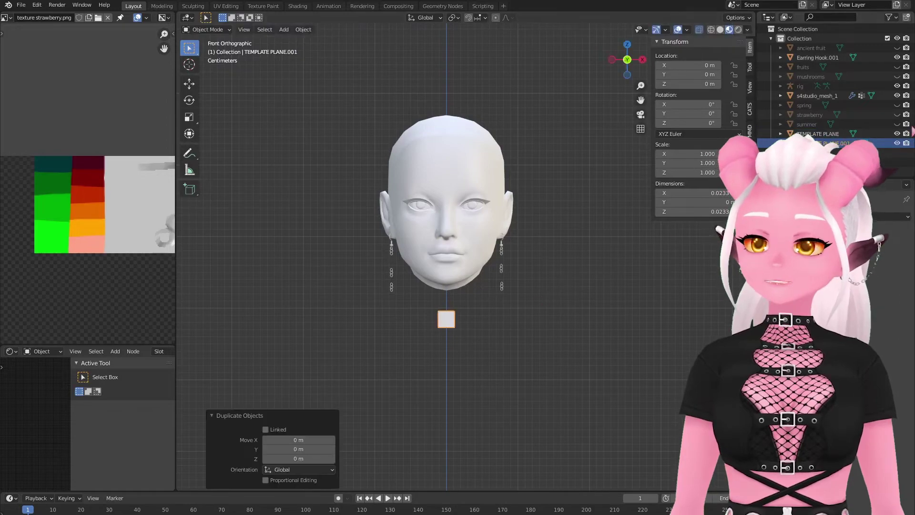
{"action": "key", "text": "Tab"}
Duplicate all faces of the plane copy and move them -0.02327 m along Z so they adjoin the original grid's lower edge.
{"action": "scroll", "coordinate": [508, 362], "scroll_direction": "up", "scroll_amount": 8}
{"action": "middle_click_drag", "start_coordinate": [463, 406], "coordinate": [485, 127], "text": "shift"}
{"action": "scroll", "coordinate": [442, 304], "scroll_direction": "up", "scroll_amount": 5}
{"action": "key", "text": "a"}
{"action": "scroll", "coordinate": [442, 304], "scroll_direction": "up", "scroll_amount": 3}
{"action": "middle_click_drag", "start_coordinate": [402, 208], "coordinate": [603, 292], "text": "shift"}
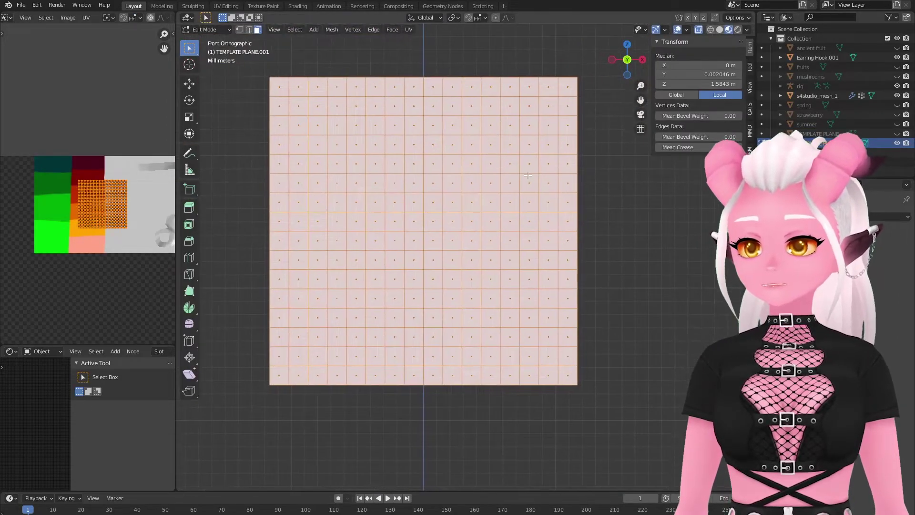
{"action": "key", "text": "shift+d"}
{"action": "key", "text": "z"}
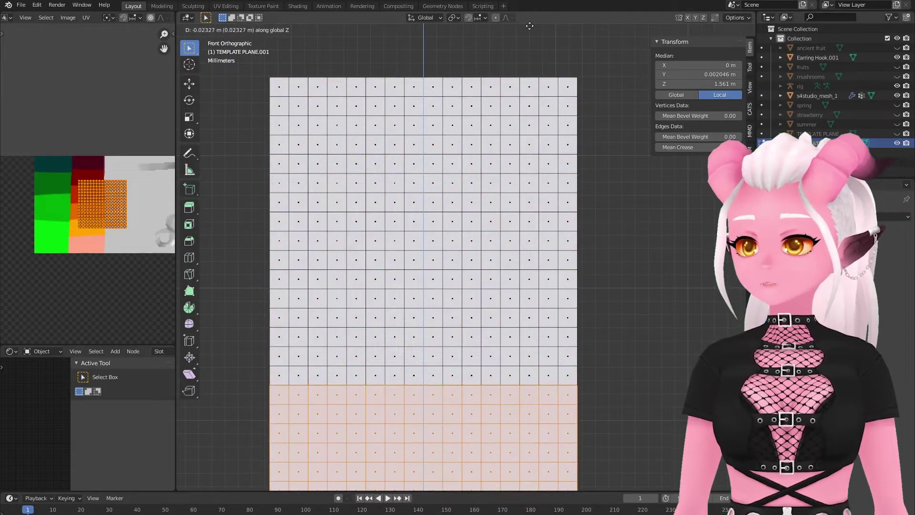
{"action": "left_click", "coordinate": [530, 489]}
Select the whole double-height grid and merge its vertices by distance at 0.0001 m.
{"action": "scroll", "coordinate": [443, 429], "scroll_direction": "up", "scroll_amount": 4}
{"action": "middle_click_drag", "start_coordinate": [443, 431], "coordinate": [476, 286], "text": "shift"}
{"action": "key", "text": "a"}
{"action": "scroll", "coordinate": [476, 286], "scroll_direction": "down", "scroll_amount": 4}
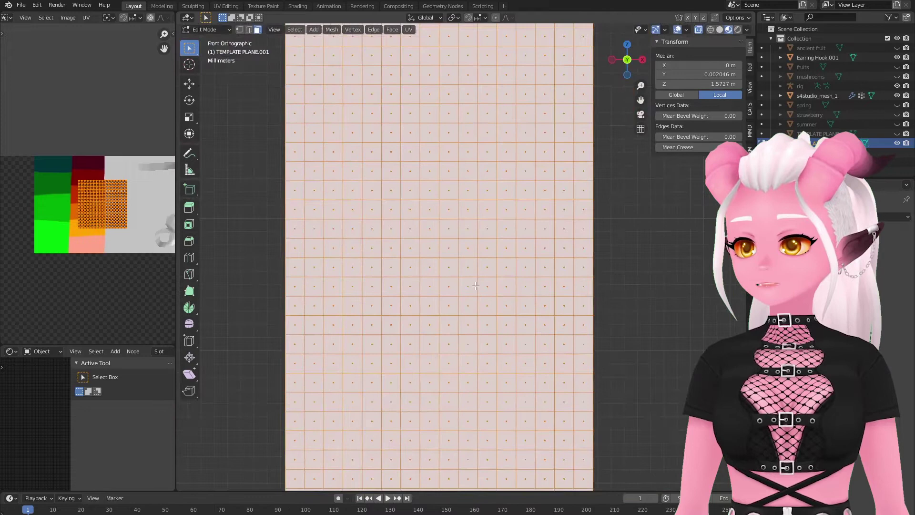
{"action": "scroll", "coordinate": [475, 285], "scroll_direction": "down", "scroll_amount": 3}
{"action": "key", "text": "m"}
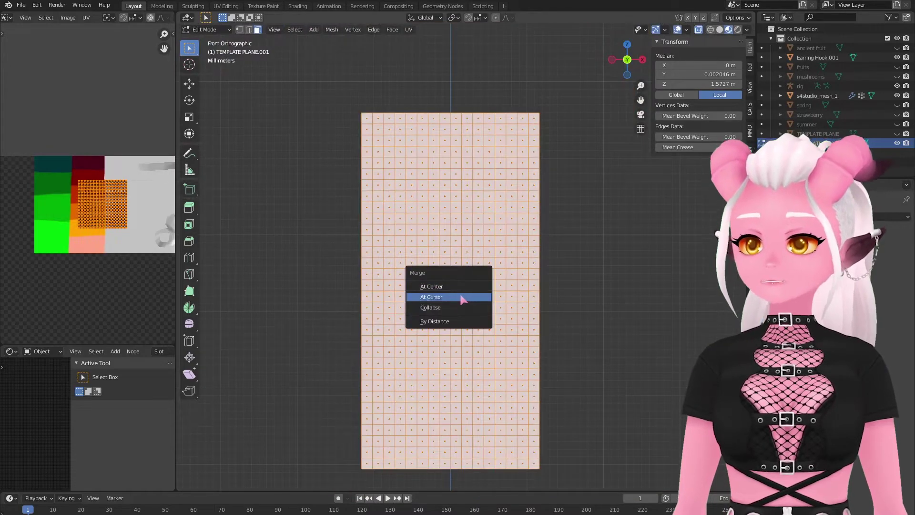
{"action": "left_click", "coordinate": [449, 323]}
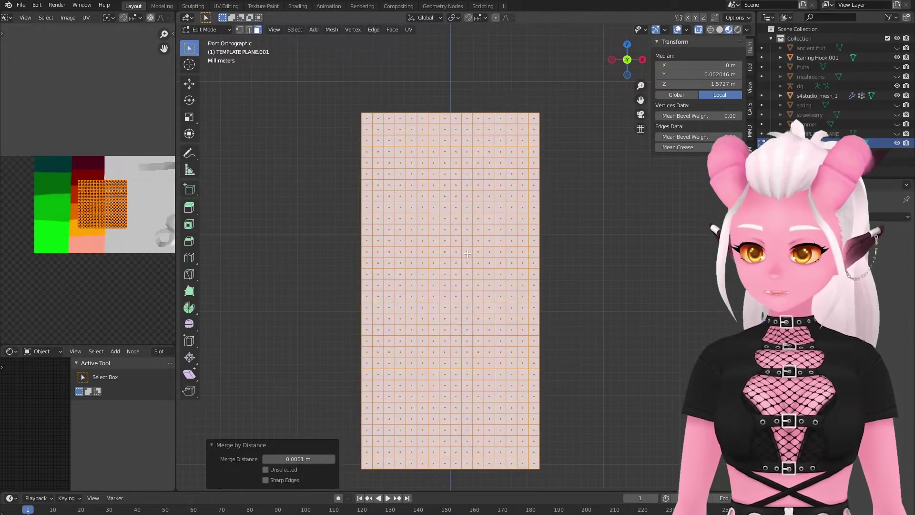
Finish editing the double-height grid and load abigail2.png into the scene as a reference image.
{"action": "scroll", "coordinate": [468, 254], "scroll_direction": "down", "scroll_amount": 5}
{"action": "key", "text": "1"}
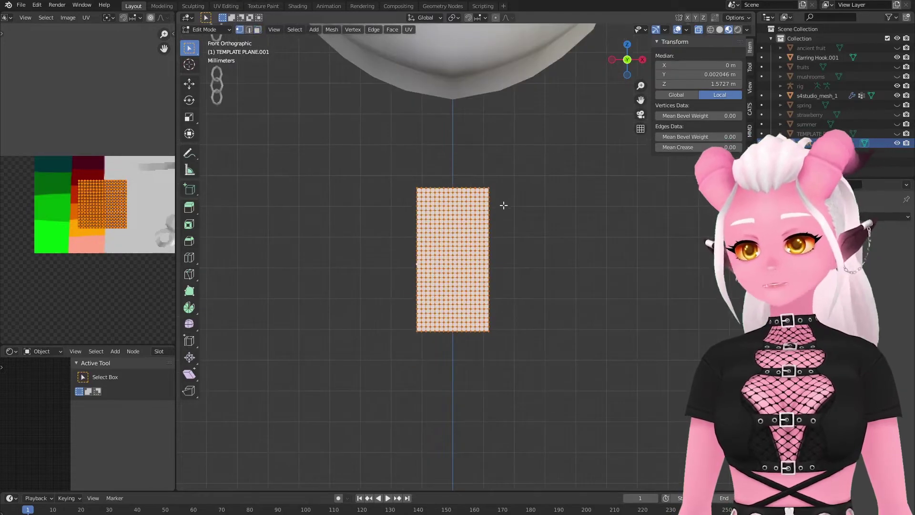
{"action": "middle_click_drag", "start_coordinate": [504, 205], "coordinate": [503, 229], "text": "shift"}
{"action": "key", "text": "Tab"}
{"action": "left_click", "coordinate": [283, 29]}
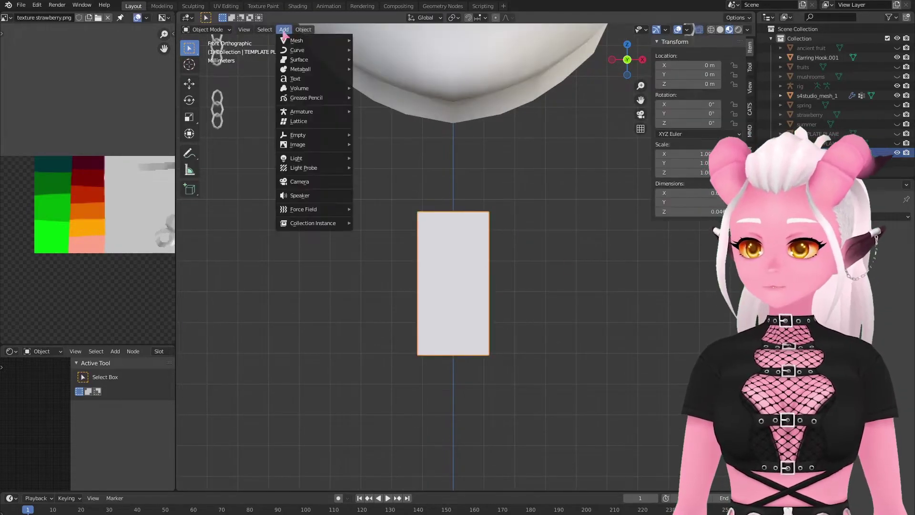
{"action": "mouse_move", "coordinate": [312, 144]}
{"action": "left_click", "coordinate": [372, 148]}
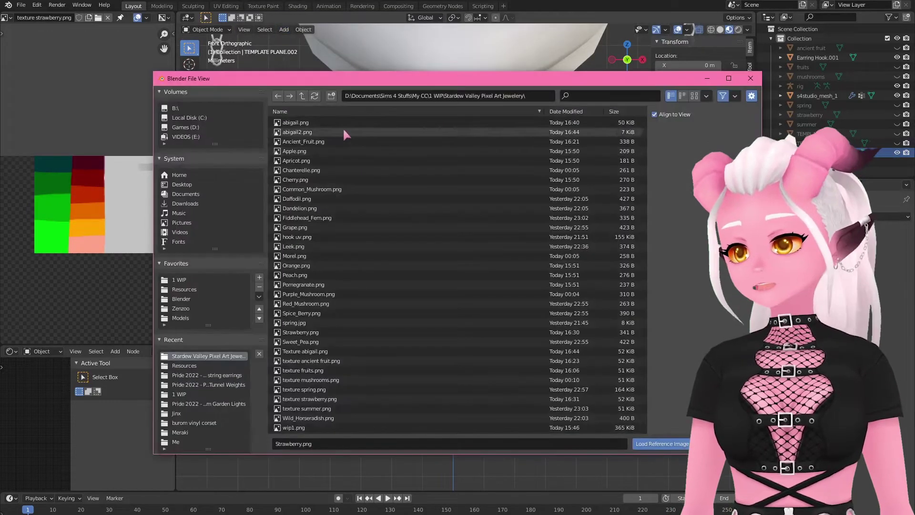
{"action": "double_click", "coordinate": [343, 132]}
Shrink the reference sprite and move it below the chin beside the grid, at about X -0.032 m and Z 1.571 m.
{"action": "scroll", "coordinate": [360, 268], "scroll_direction": "down", "scroll_amount": 8}
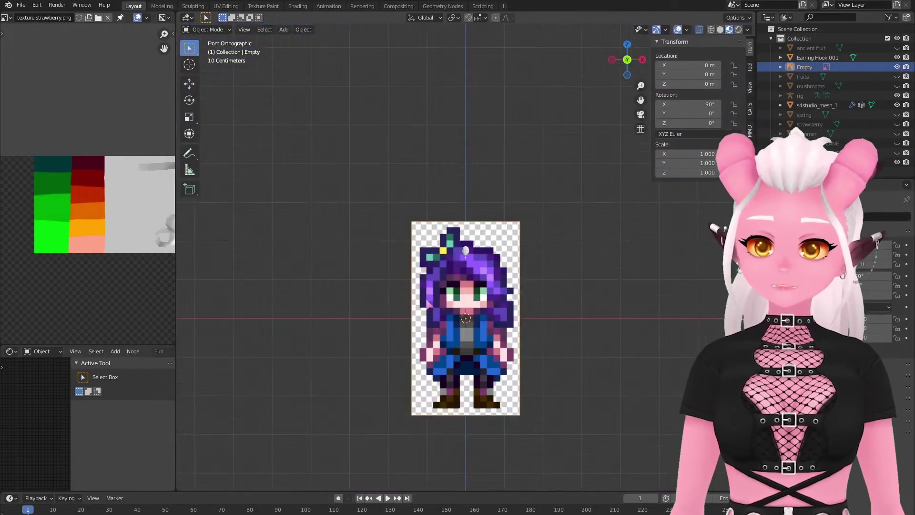
{"action": "key", "text": "s"}
{"action": "left_click", "coordinate": [494, 331]}
{"action": "key", "text": "g"}
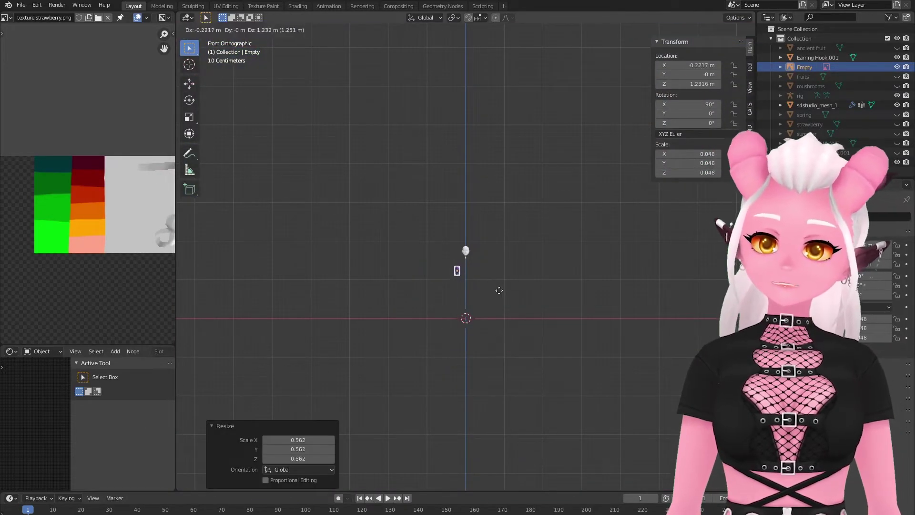
{"action": "left_click", "coordinate": [487, 288]}
{"action": "scroll", "coordinate": [473, 302], "scroll_direction": "up", "scroll_amount": 8}
{"action": "key", "text": "s"}
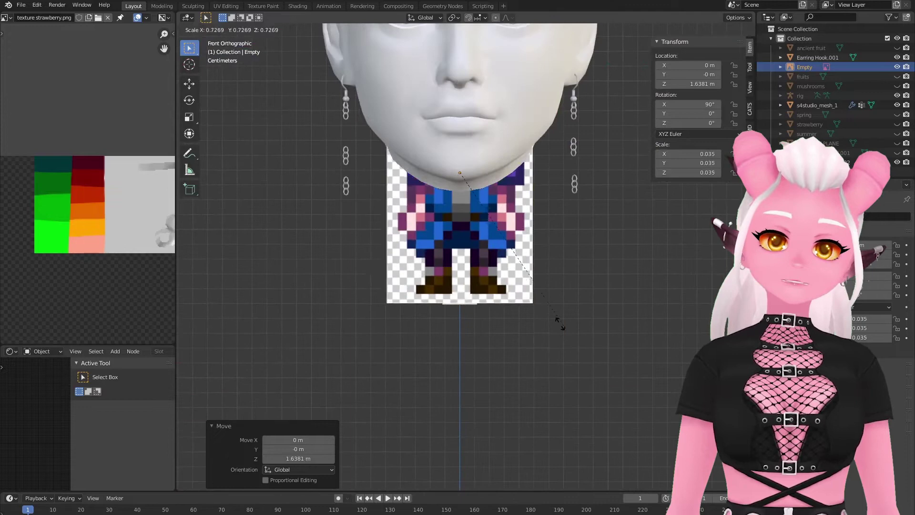
{"action": "left_click", "coordinate": [509, 237]}
{"action": "key", "text": "g"}
{"action": "left_click", "coordinate": [462, 338]}
Fine-tune the reference sprite's size to roughly match the grid's height and shift it to about X -0.026 m and Z 1.572 m.
{"action": "scroll", "coordinate": [468, 349], "scroll_direction": "up", "scroll_amount": 4}
{"action": "key", "text": "s"}
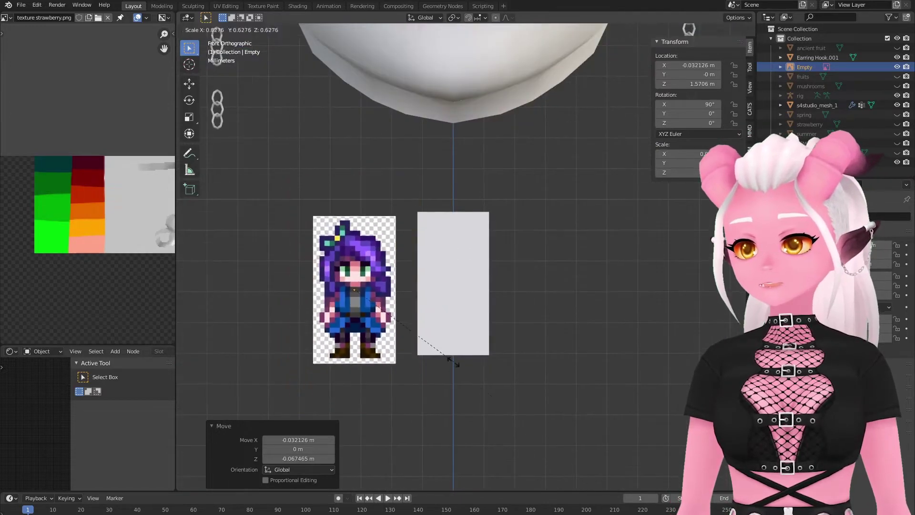
{"action": "left_click", "coordinate": [461, 364]}
{"action": "key", "text": "g"}
{"action": "left_click", "coordinate": [482, 360]}
{"action": "key", "text": "s"}
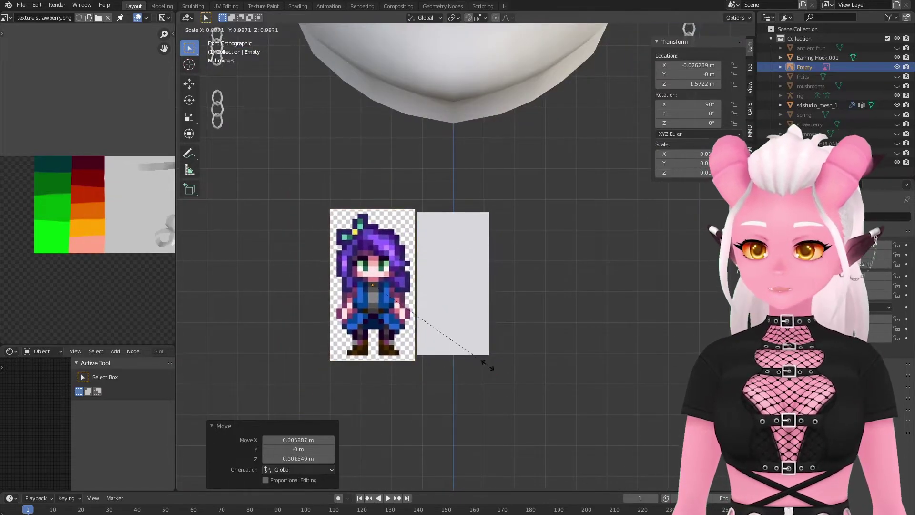
{"action": "left_click", "coordinate": [479, 360]}
Open the double-height grid for mesh editing with face selection and clear the current selection.
{"action": "scroll", "coordinate": [477, 358], "scroll_direction": "up", "scroll_amount": 2}
{"action": "middle_click_drag", "start_coordinate": [434, 331], "coordinate": [485, 295], "text": "shift"}
{"action": "scroll", "coordinate": [514, 239], "scroll_direction": "up", "scroll_amount": 1}
{"action": "left_click", "coordinate": [514, 237]}
{"action": "key", "text": "Tab"}
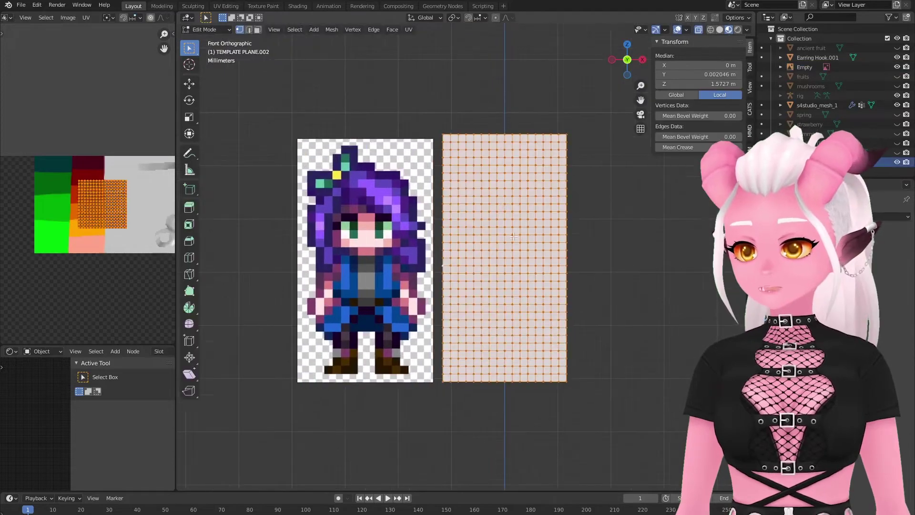
{"action": "middle_click_drag", "start_coordinate": [514, 237], "coordinate": [499, 254], "text": "shift"}
{"action": "scroll", "coordinate": [499, 254], "scroll_direction": "up", "scroll_amount": 1}
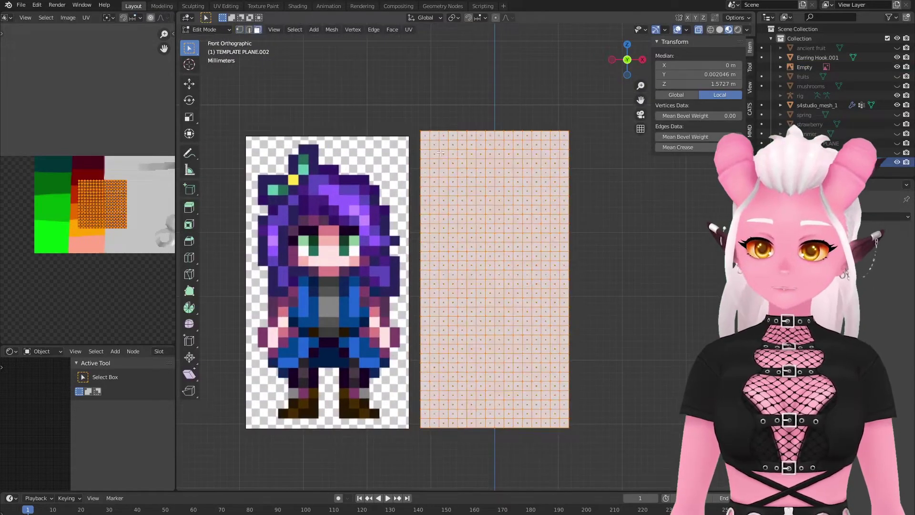
{"action": "scroll", "coordinate": [440, 153], "scroll_direction": "up", "scroll_amount": 1}
{"action": "key", "text": "alt+a"}
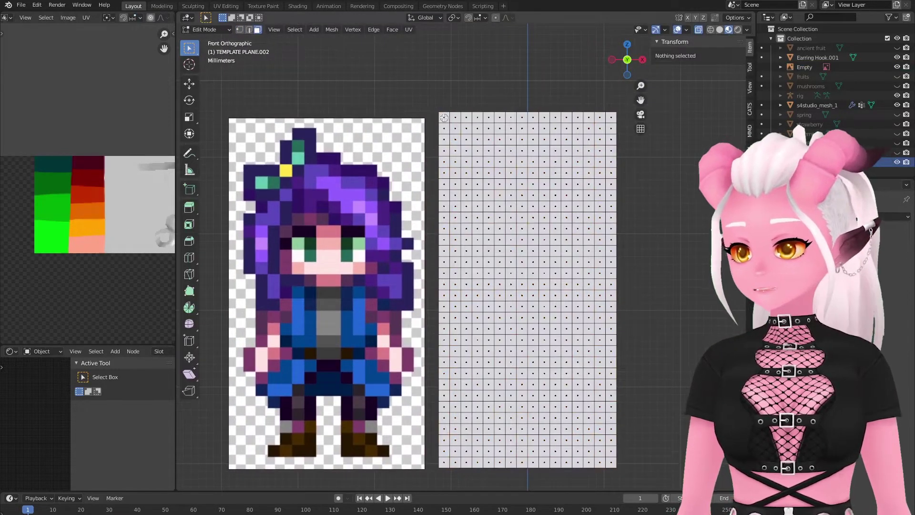
Select all grid faces outside the sprite's silhouette, including the gap between the legs and the spare rows below the feet, and delete them.
{"action": "left_click_drag", "start_coordinate": [444, 117], "coordinate": [509, 117]}
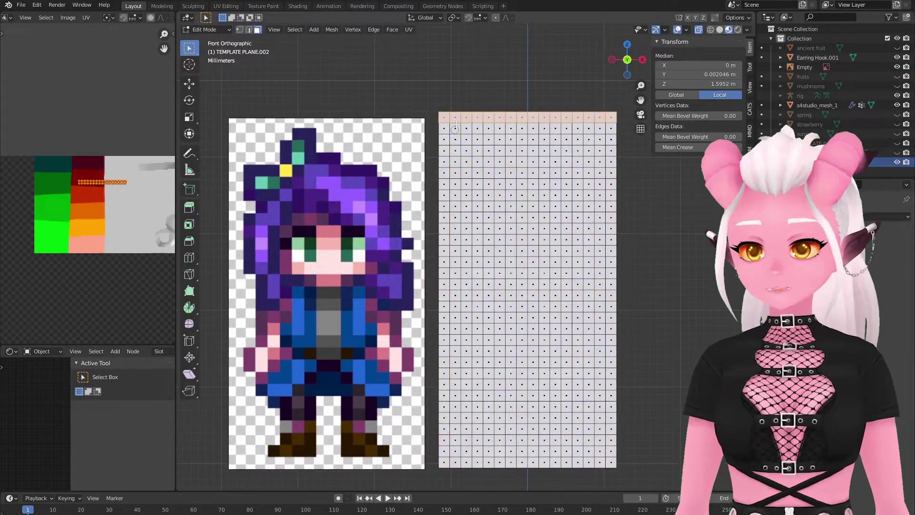
{"action": "left_click_drag", "start_coordinate": [443, 124], "coordinate": [447, 478], "text": "shift"}
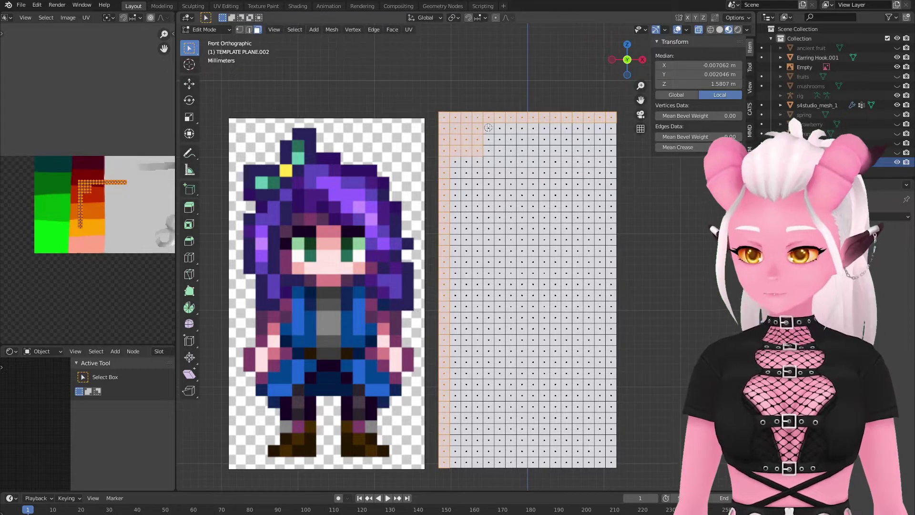
{"action": "left_click", "coordinate": [599, 139], "text": "ctrl"}
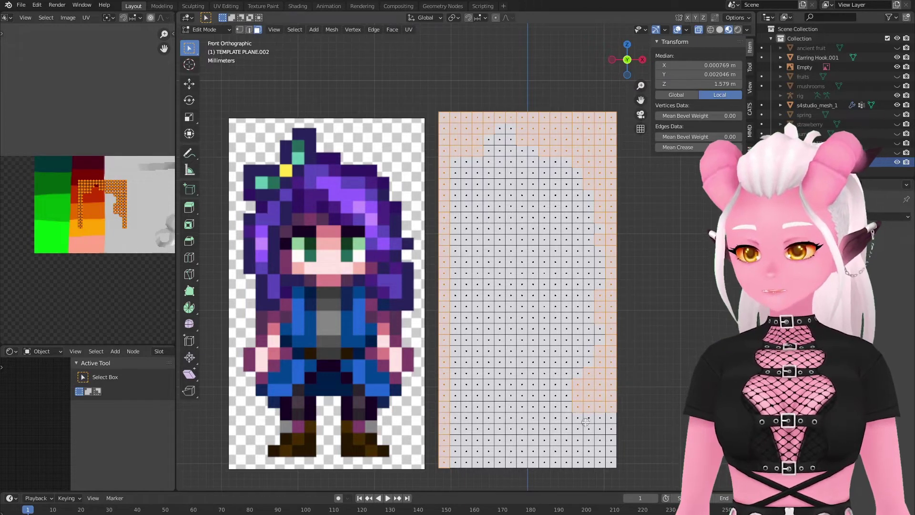
{"action": "left_click_drag", "start_coordinate": [526, 430], "coordinate": [452, 428], "text": "shift"}
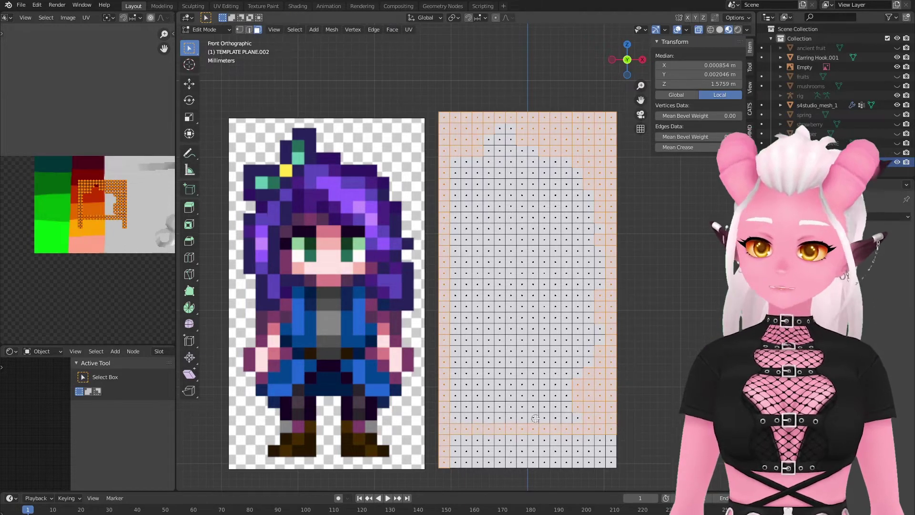
{"action": "left_click_drag", "start_coordinate": [522, 395], "coordinate": [509, 435]}
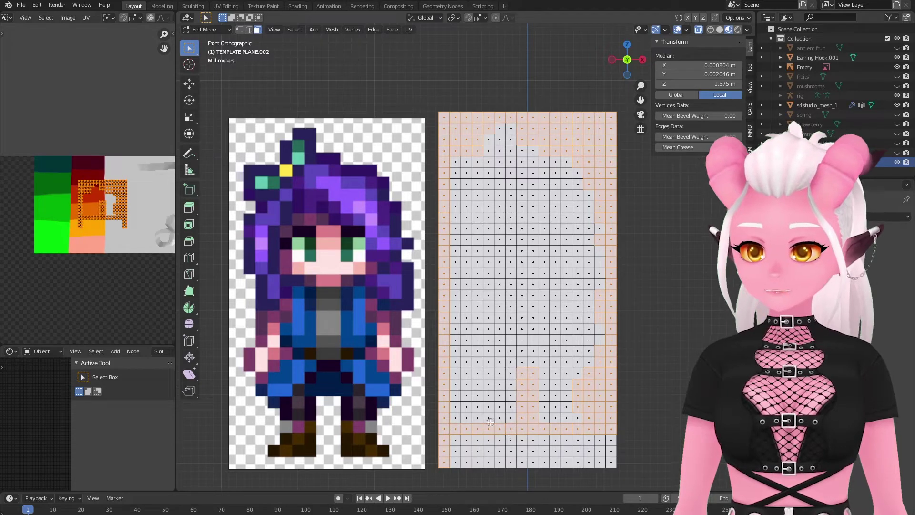
{"action": "left_click", "coordinate": [456, 420], "text": "shift"}
{"action": "left_click_drag", "start_coordinate": [452, 406], "coordinate": [481, 379], "text": "shift"}
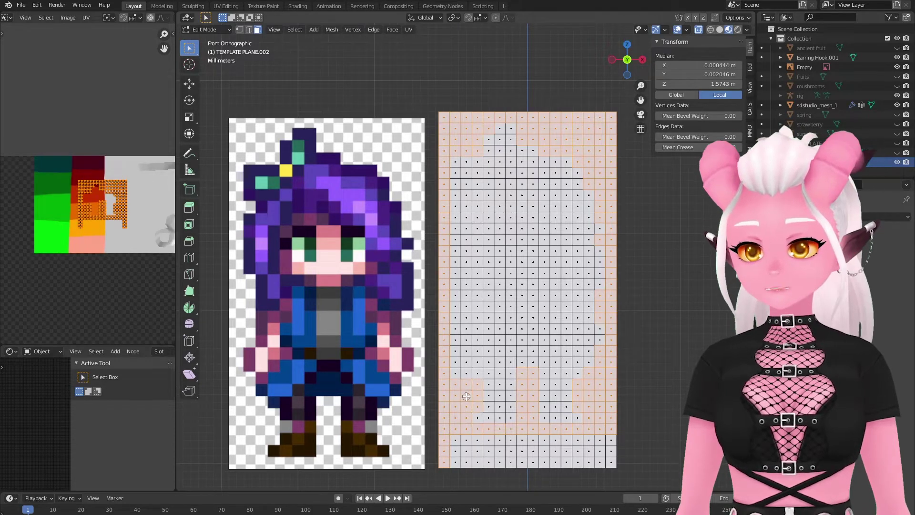
{"action": "left_click", "coordinate": [455, 314], "text": "shift"}
{"action": "left_click", "coordinate": [455, 285], "text": "shift"}
{"action": "left_click", "coordinate": [456, 273], "text": "shift"}
{"action": "left_click", "coordinate": [455, 262], "text": "shift"}
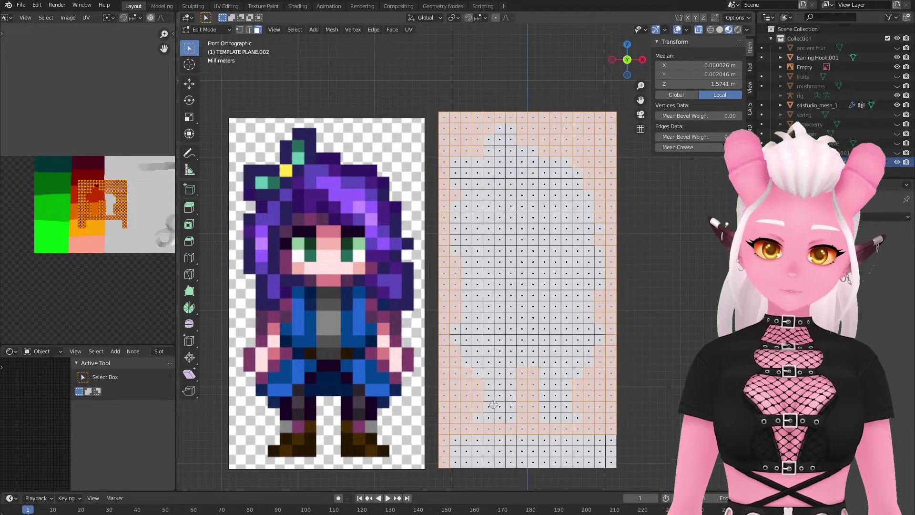
{"action": "left_click_drag", "start_coordinate": [463, 431], "coordinate": [620, 470], "text": "shift"}
{"action": "key", "text": "x"}
{"action": "left_click", "coordinate": [619, 436]}
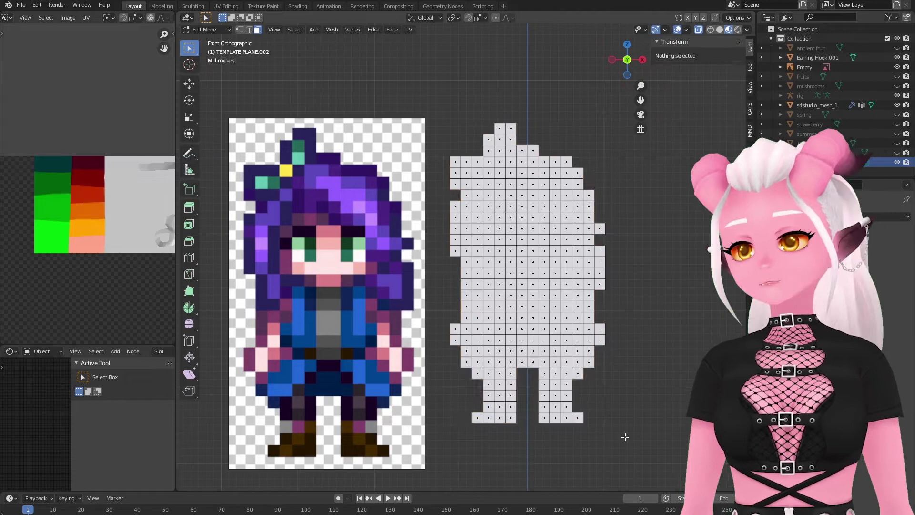
Select all faces of the sprite-shaped mesh and give it a new material named Texture Abigail.
{"action": "middle_click_drag", "start_coordinate": [559, 297], "coordinate": [554, 301], "text": "shift"}
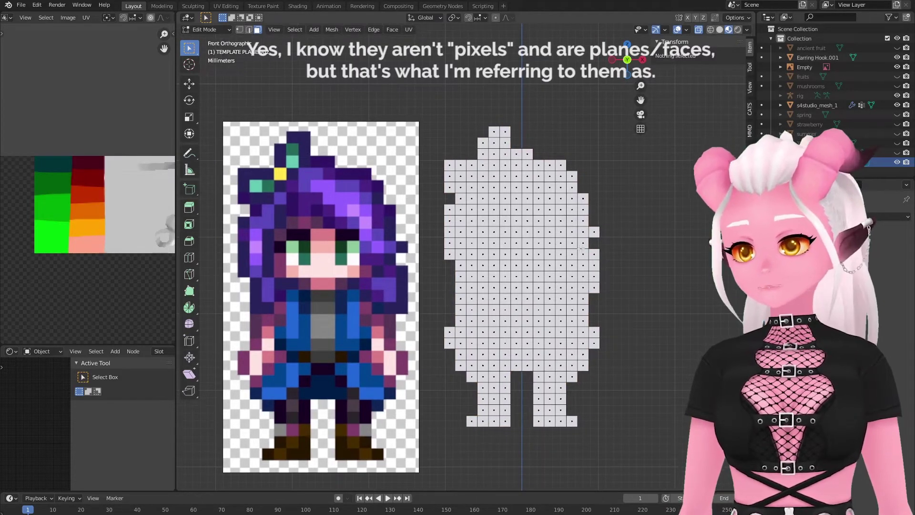
{"action": "key", "text": "a"}
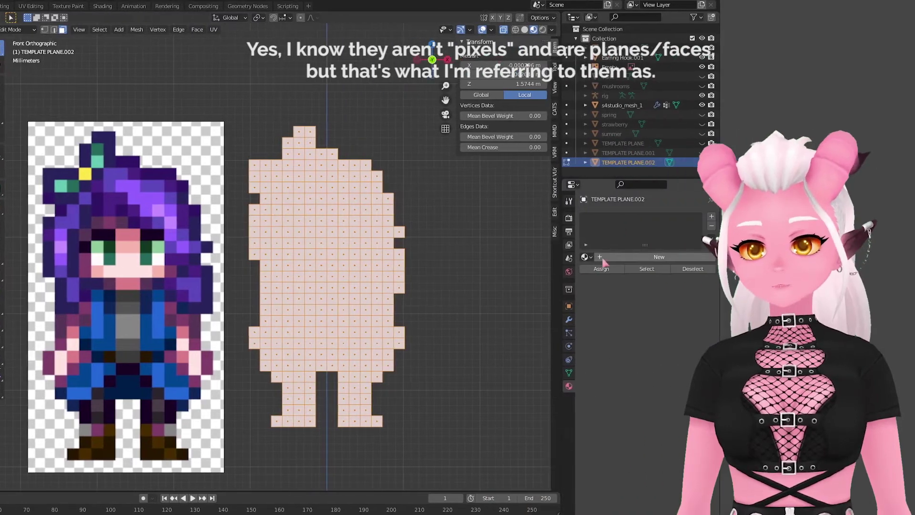
{"action": "left_click", "coordinate": [604, 262]}
{"action": "double_click", "coordinate": [609, 219]}
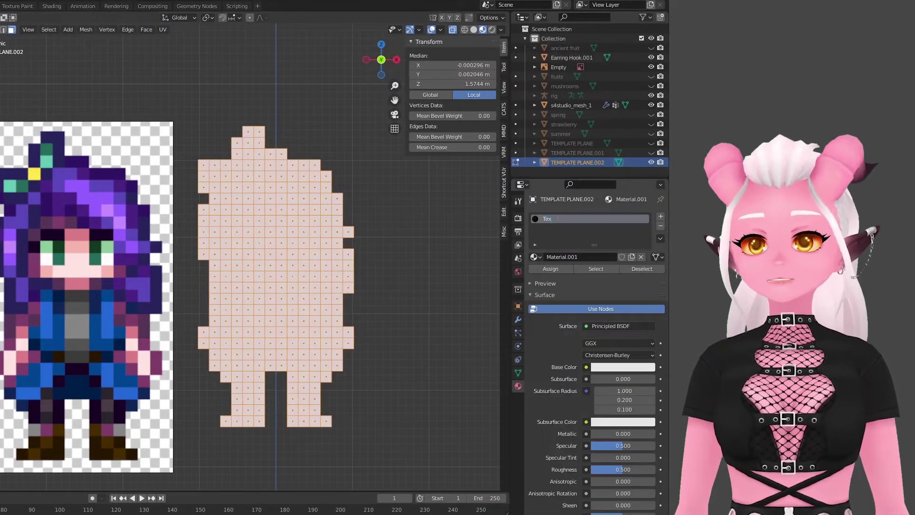
{"action": "type", "text": "Texture Abigail"}
{"action": "key", "text": "Return"}
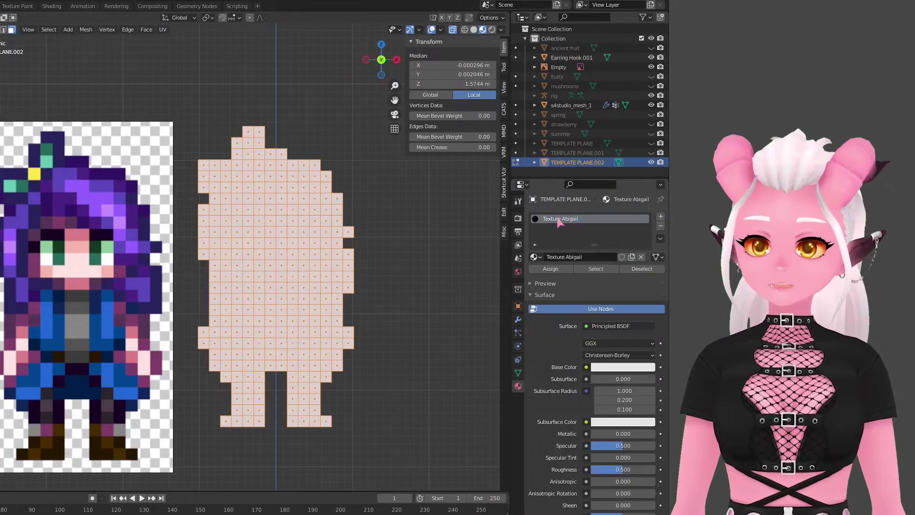
Connect an Image Texture to the material's base color and load Texture abigail.png into it.
{"action": "left_click", "coordinate": [587, 367]}
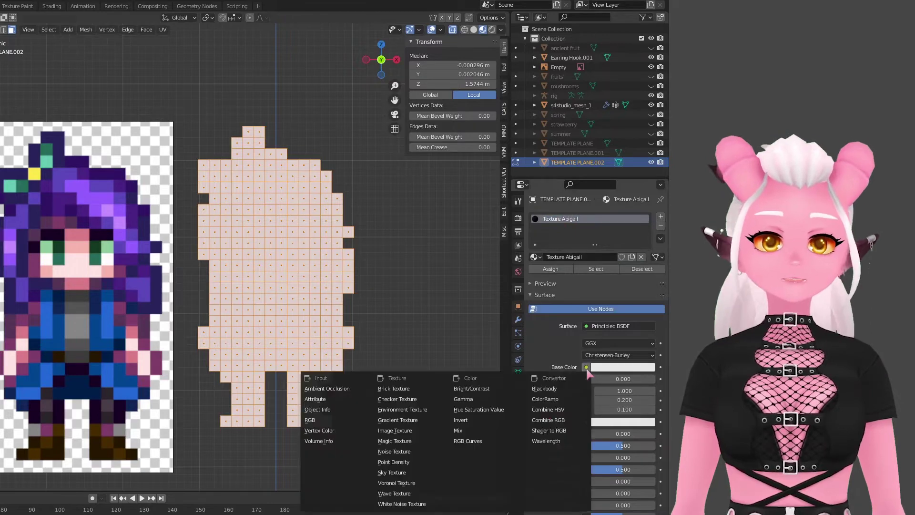
{"action": "left_click", "coordinate": [413, 432]}
{"action": "left_click", "coordinate": [614, 379]}
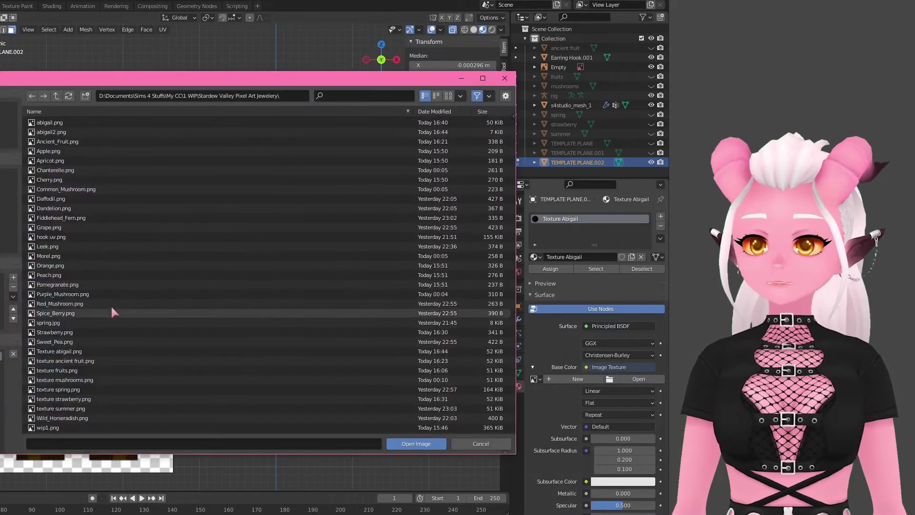
{"action": "double_click", "coordinate": [77, 351]}
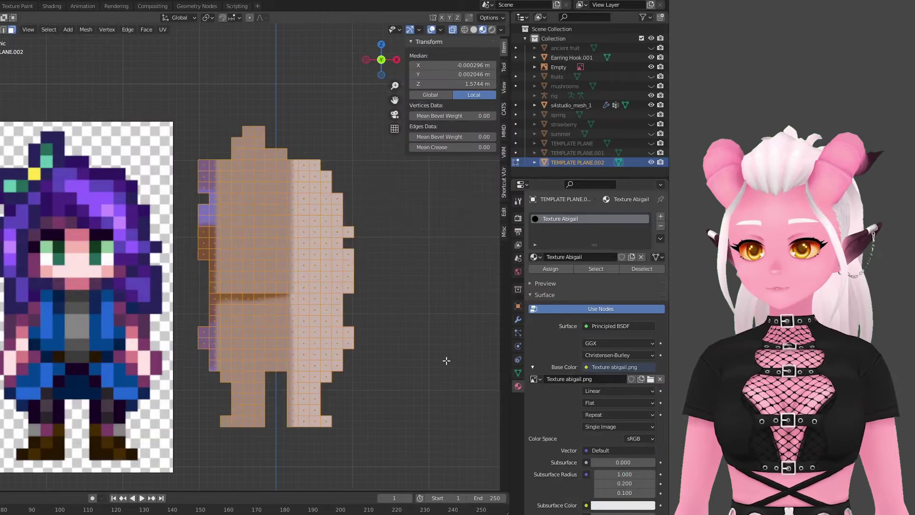
Lower the Texture Abigail material's specular to 0.132 and raise its roughness.
{"action": "scroll", "coordinate": [538, 409], "scroll_direction": "down", "scroll_amount": 5}
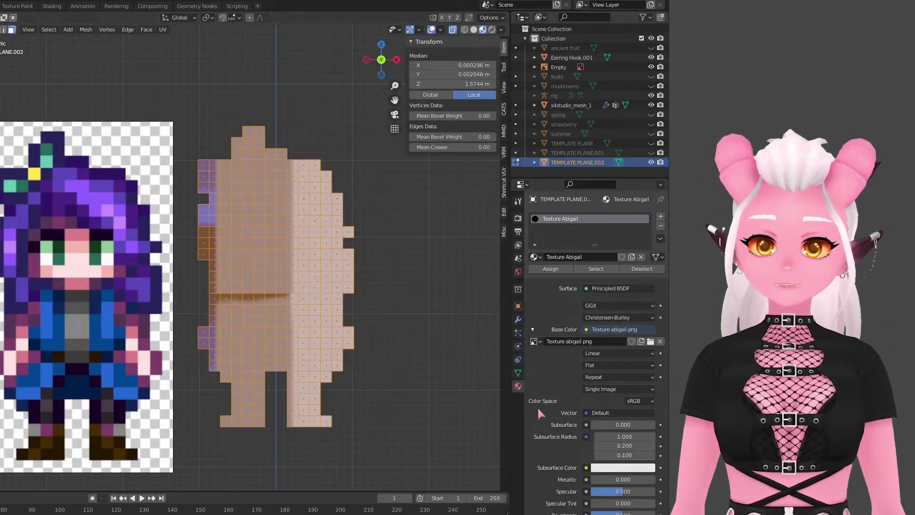
{"action": "scroll", "coordinate": [539, 413], "scroll_direction": "down", "scroll_amount": 1}
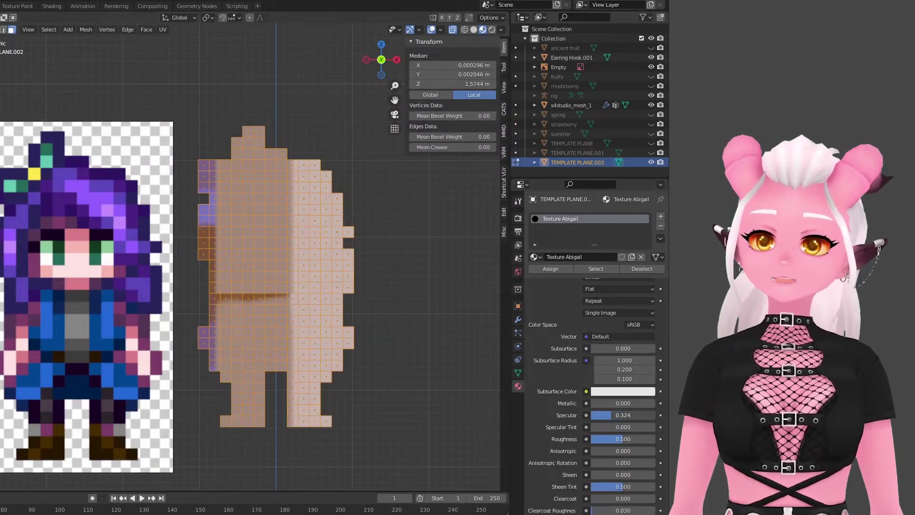
{"action": "left_click_drag", "start_coordinate": [612, 415], "coordinate": [601, 415]}
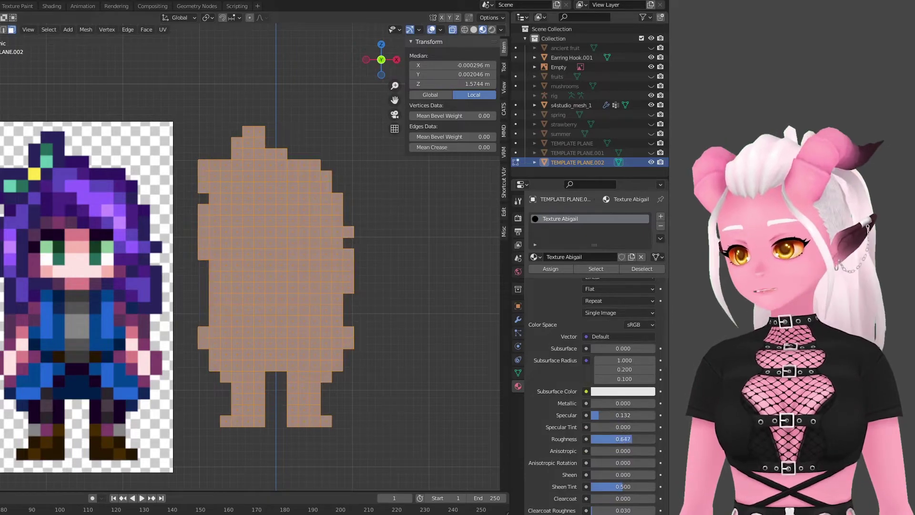
{"action": "left_click_drag", "start_coordinate": [644, 439], "coordinate": [645, 439]}
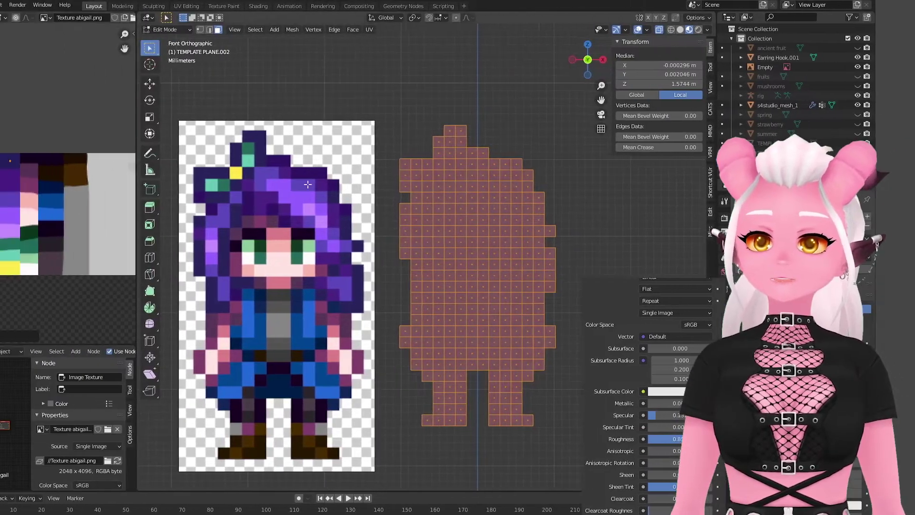
Move all face UVs onto the texture's blank grey area, and those of the bow and inner hair outline faces onto the dark navy swatch.
{"action": "key", "text": "g"}
{"action": "left_click", "coordinate": [249, 131]}
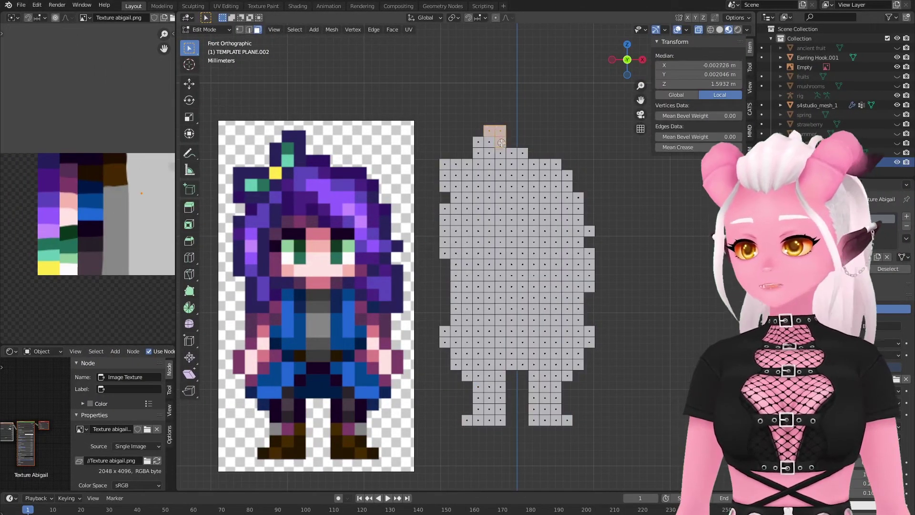
{"action": "left_click", "coordinate": [477, 150], "text": "shift"}
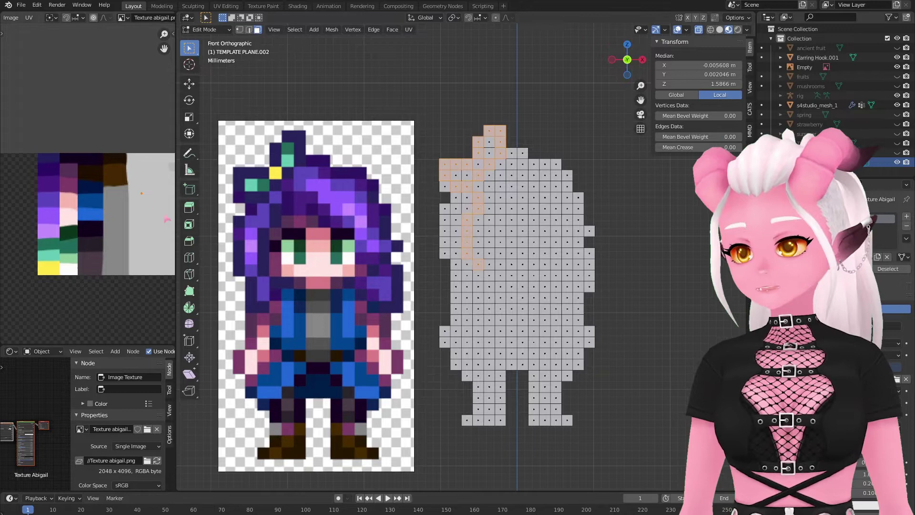
{"action": "key", "text": "g"}
{"action": "left_click", "coordinate": [68, 176]}
Color the dark faces along the outer hair edge and the one beside the inner strand by moving their UVs onto the dark swatches.
{"action": "left_click", "coordinate": [444, 186]}
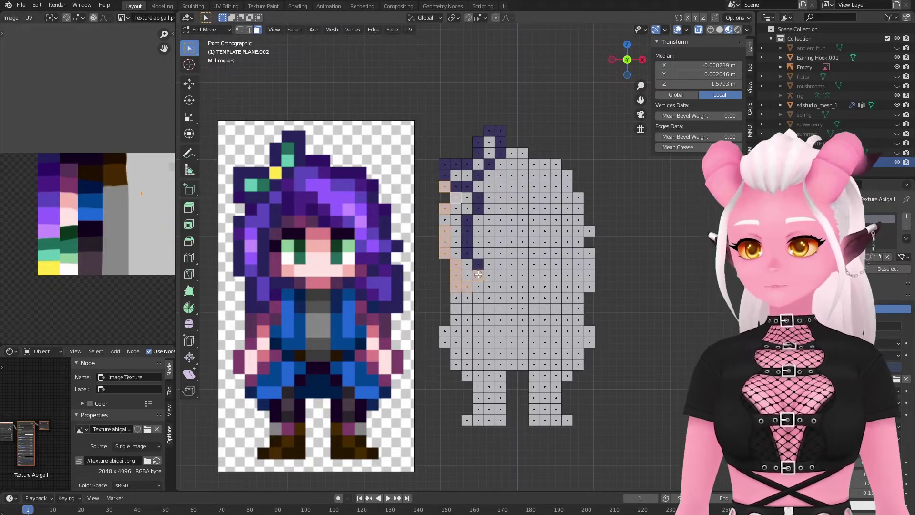
{"action": "key", "text": "g"}
{"action": "left_click", "coordinate": [68, 177]}
{"action": "left_click", "coordinate": [490, 265]}
{"action": "key", "text": "g"}
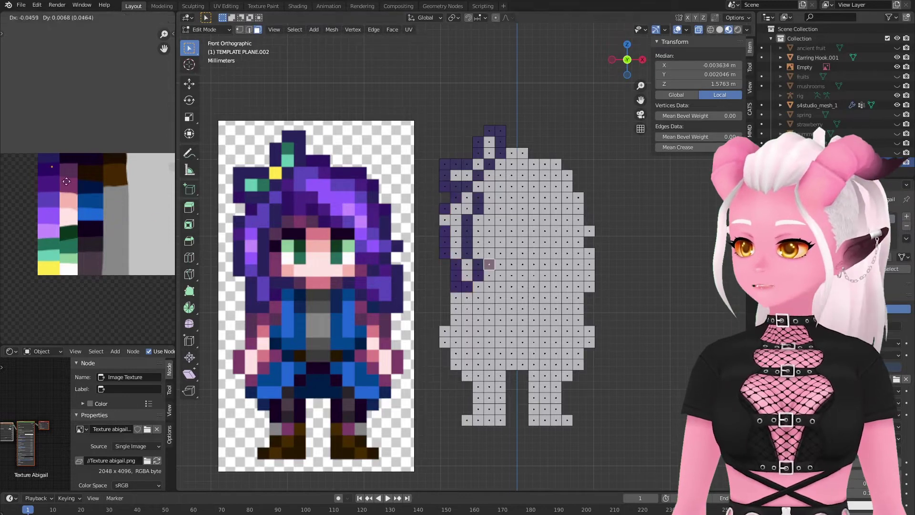
{"action": "left_click", "coordinate": [68, 178]}
Color the outline faces along the hair crown and the dark fringe faces by moving their UVs onto the dark purple swatch.
{"action": "left_click", "coordinate": [512, 153]}
{"action": "left_click", "coordinate": [526, 153], "text": "shift"}
{"action": "left_click", "coordinate": [523, 209], "text": "shift"}
{"action": "key", "text": "g"}
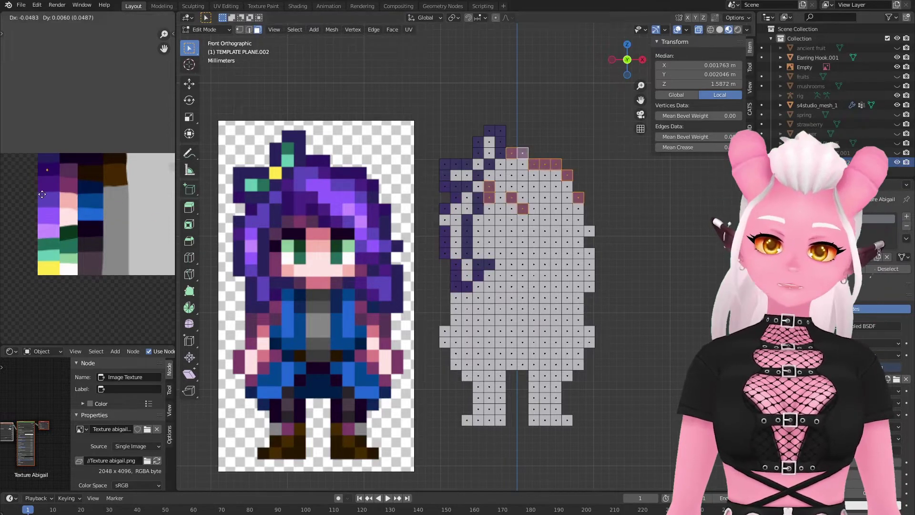
{"action": "left_click", "coordinate": [68, 177]}
Color the dark strand and edge faces on the opposite side of the hair by moving their UVs onto the darkest purple swatches.
{"action": "left_click", "coordinate": [567, 187]}
{"action": "left_click", "coordinate": [578, 209], "text": "shift"}
{"action": "left_click", "coordinate": [578, 221], "text": "shift"}
{"action": "left_click", "coordinate": [545, 265], "text": "shift"}
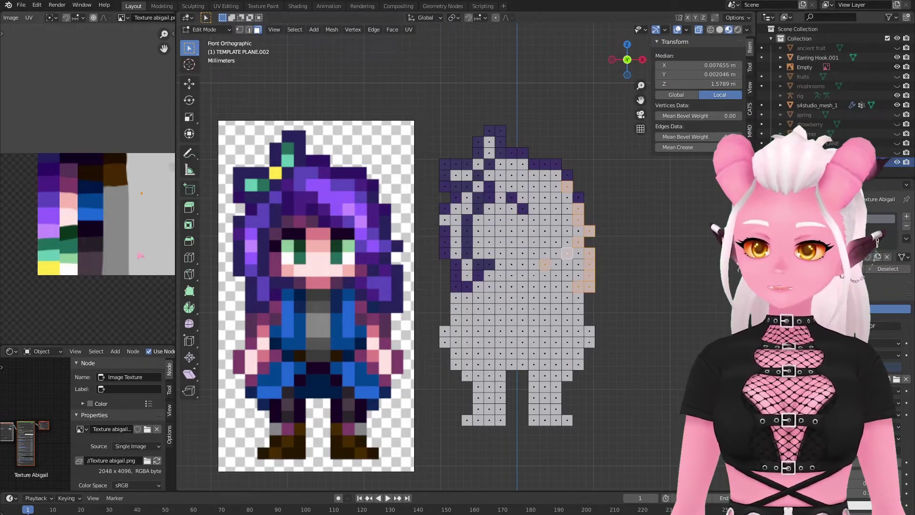
{"action": "key", "text": "g"}
{"action": "left_click", "coordinate": [48, 160]}
Color the bow's inner faces green and its center knot yellow by moving their UVs onto the matching palette swatches.
{"action": "left_click", "coordinate": [489, 142]}
{"action": "left_click", "coordinate": [467, 175], "text": "shift"}
{"action": "key", "text": "g"}
{"action": "left_click", "coordinate": [47, 245]}
{"action": "left_click", "coordinate": [489, 153]}
{"action": "left_click", "coordinate": [478, 164]}
{"action": "key", "text": "g"}
{"action": "left_click", "coordinate": [48, 268]}
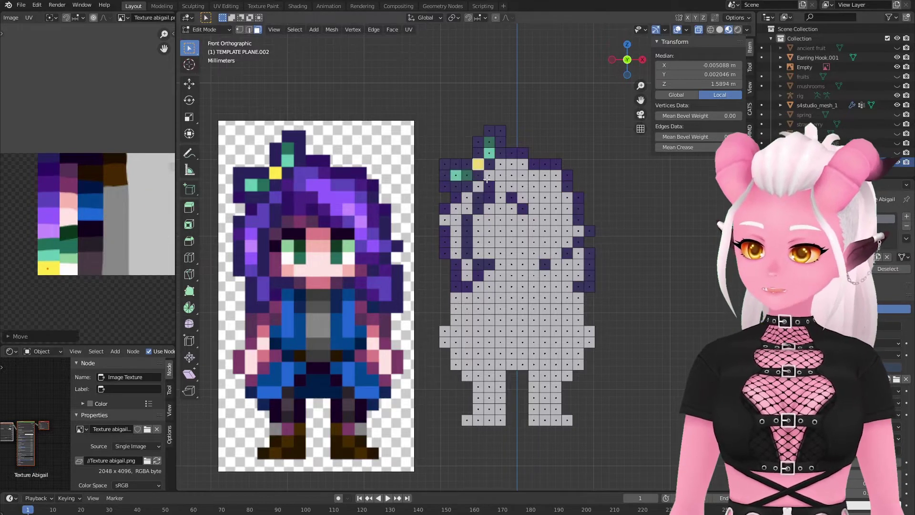
Color the medium-dark fringe and side hair faces by moving their UVs onto the medium-dark purple swatch.
{"action": "left_click", "coordinate": [490, 176]}
{"action": "left_click", "coordinate": [500, 186], "text": "shift"}
{"action": "left_click", "coordinate": [511, 186], "text": "shift"}
{"action": "left_click", "coordinate": [500, 197], "text": "shift"}
{"action": "left_click", "coordinate": [523, 165], "text": "shift"}
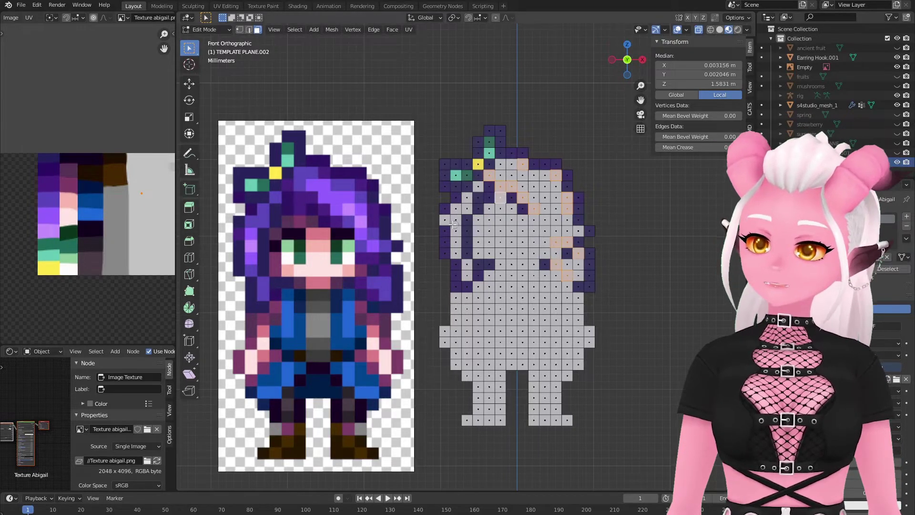
{"action": "key", "text": "g"}
{"action": "left_click", "coordinate": [49, 184]}
Color the mid-tone faces of the side strands and fringe by moving their UVs onto the mid-purple swatch.
{"action": "left_click", "coordinate": [467, 198]}
{"action": "left_click", "coordinate": [478, 187], "text": "shift"}
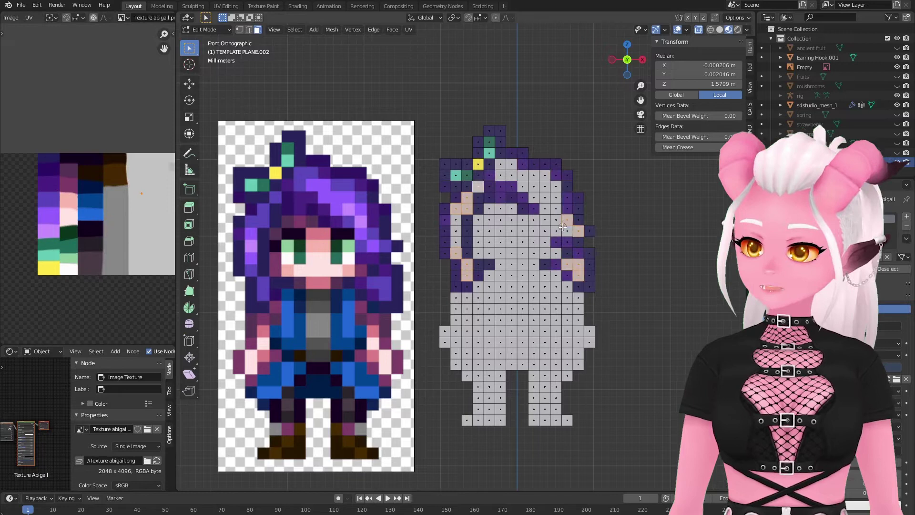
{"action": "key", "text": "g"}
{"action": "left_click", "coordinate": [49, 199]}
Color the bright violet hair faces and the lightest lilac highlight faces by moving their UVs onto the two lightest purple swatches.
{"action": "left_click", "coordinate": [456, 220]}
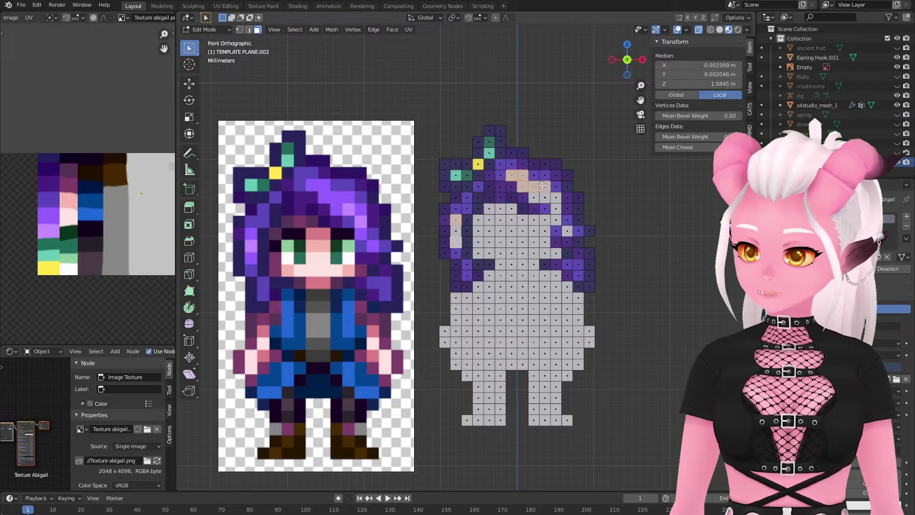
{"action": "left_click", "coordinate": [568, 231], "text": "shift"}
{"action": "key", "text": "g"}
{"action": "left_click", "coordinate": [49, 217]}
{"action": "left_click", "coordinate": [545, 198]}
{"action": "left_click", "coordinate": [556, 209], "text": "shift"}
{"action": "left_click", "coordinate": [455, 231], "text": "shift"}
{"action": "key", "text": "g"}
{"action": "left_click", "coordinate": [48, 231]}
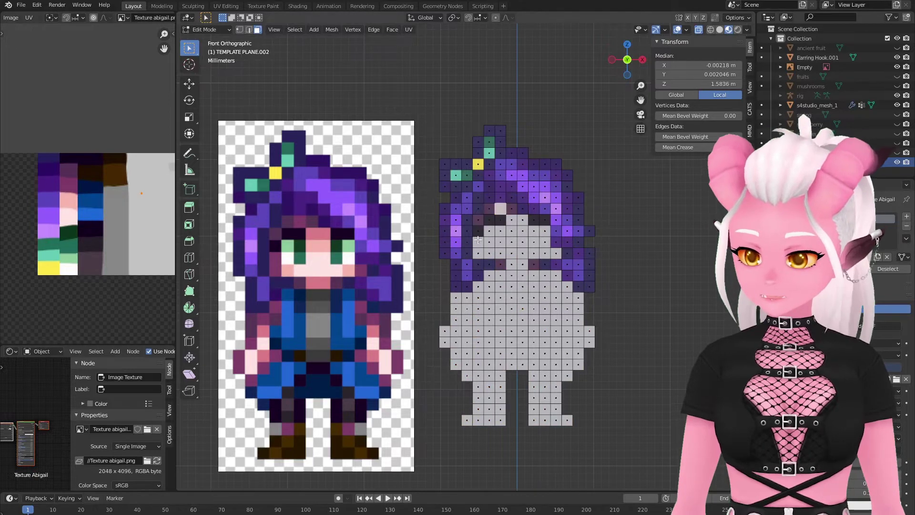
Place the face-shadow UVs on the mauve swatch and color the cheek and nose-bridge faces with the peach swatch.
{"action": "left_click", "coordinate": [64, 176]}
{"action": "left_click", "coordinate": [545, 253]}
{"action": "left_click", "coordinate": [511, 231], "text": "shift"}
{"action": "left_click", "coordinate": [523, 231], "text": "shift"}
{"action": "key", "text": "g"}
{"action": "left_click", "coordinate": [69, 202]}
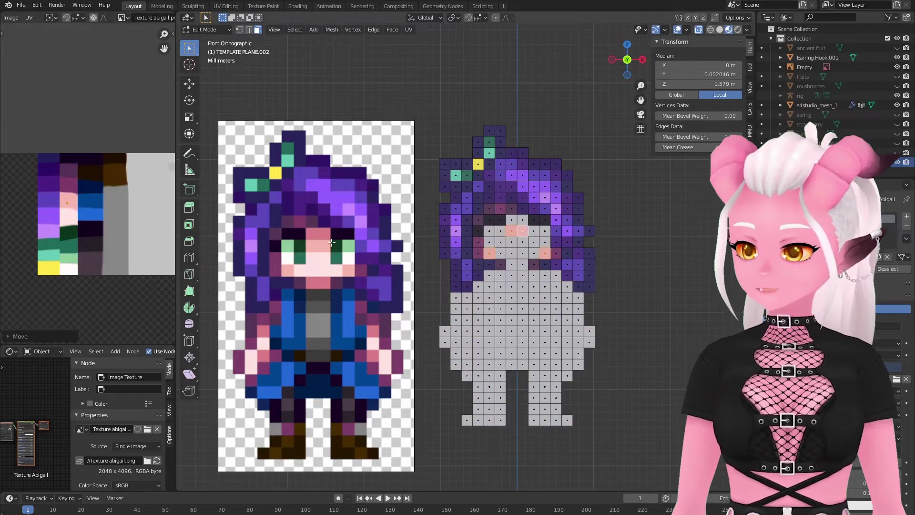
Color the forehead center faces rose and select the pale skin faces in the middle of the face for coloring.
{"action": "left_click", "coordinate": [512, 220]}
{"action": "key", "text": "g"}
{"action": "left_click", "coordinate": [69, 193]}
{"action": "left_click", "coordinate": [522, 242], "text": "shift"}
Color the upper and lower iris faces of both eyes by moving their UVs onto the green swatches.
{"action": "left_click", "coordinate": [502, 231]}
{"action": "left_click", "coordinate": [534, 231], "text": "shift"}
{"action": "key", "text": "g"}
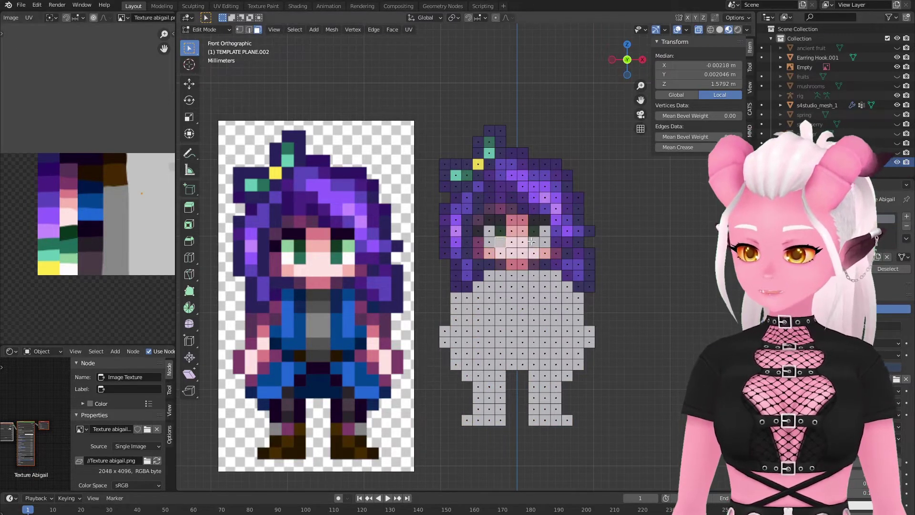
{"action": "left_click", "coordinate": [534, 242], "text": "shift"}
{"action": "key", "text": "g"}
{"action": "key", "text": "g"}
Turn off X-ray and color the jacket's navy collar, medium-blue edges and bright-blue panels by moving their UVs onto the blue swatches.
{"action": "key", "text": "alt+z"}
{"action": "left_click", "coordinate": [534, 283], "text": "shift"}
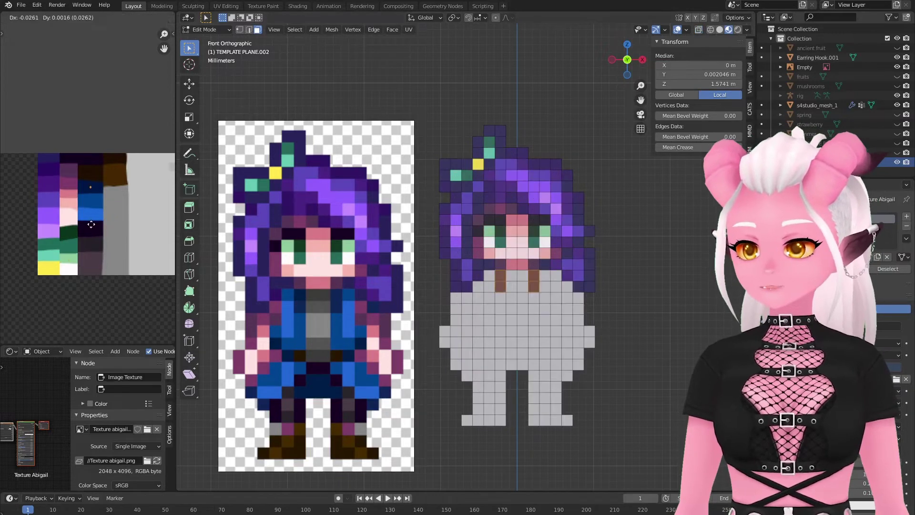
{"action": "left_click", "coordinate": [492, 320]}
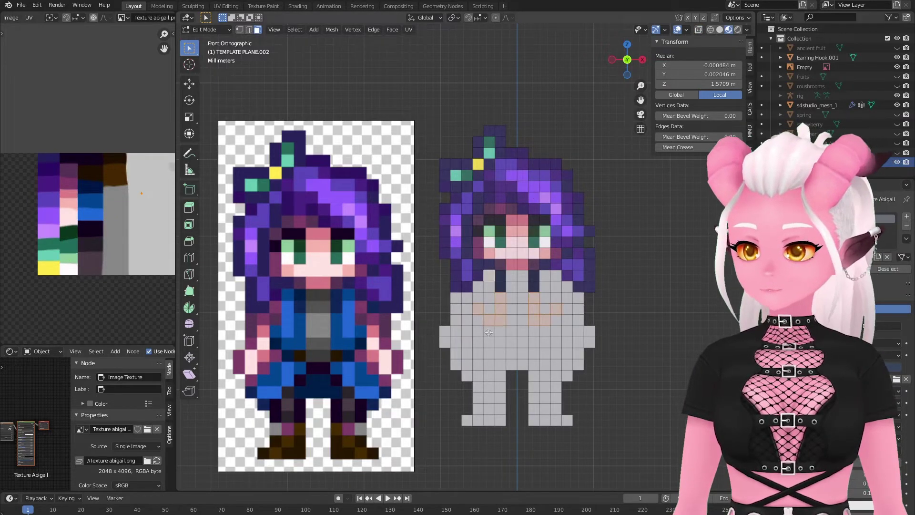
{"action": "left_click", "coordinate": [489, 298]}
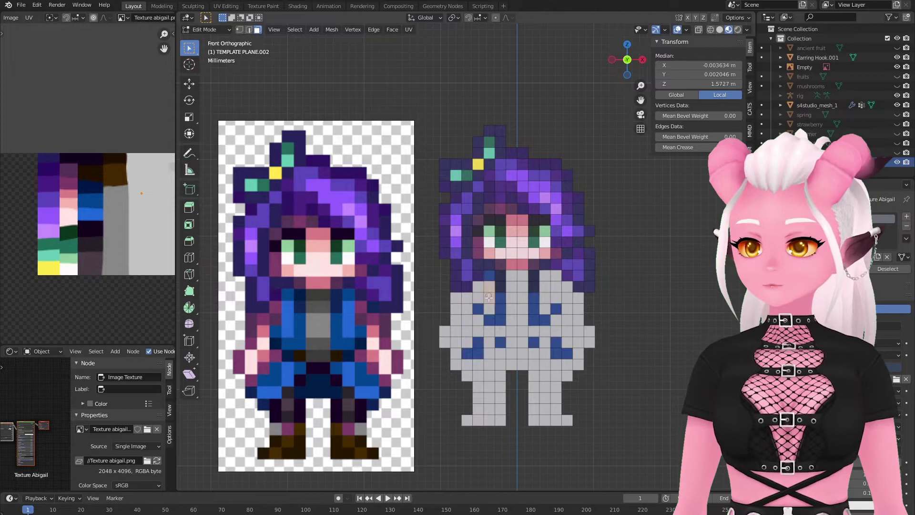
{"action": "key", "text": "g"}
{"action": "left_click", "coordinate": [90, 214]}
Color the remaining coat-tail faces bright blue and the outer hem faces navy by moving their UVs onto those swatches.
{"action": "key", "text": "alt+a"}
{"action": "left_click", "coordinate": [471, 363]}
{"action": "left_click", "coordinate": [565, 365], "text": "shift"}
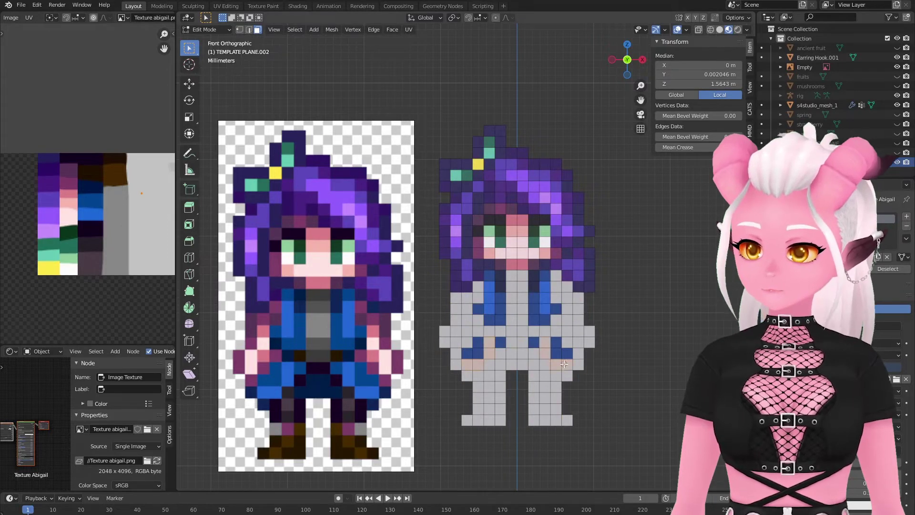
{"action": "key", "text": "g"}
{"action": "left_click", "coordinate": [90, 214]}
{"action": "left_click", "coordinate": [456, 365]}
{"action": "left_click", "coordinate": [567, 376], "text": "shift"}
{"action": "key", "text": "g"}
{"action": "left_click", "coordinate": [89, 187]}
Color the jacket's lower corner faces navy and the belt faces on both sides of the shirt dark brown.
{"action": "left_click", "coordinate": [479, 320]}
{"action": "left_click", "coordinate": [489, 331], "text": "shift"}
{"action": "key", "text": "g"}
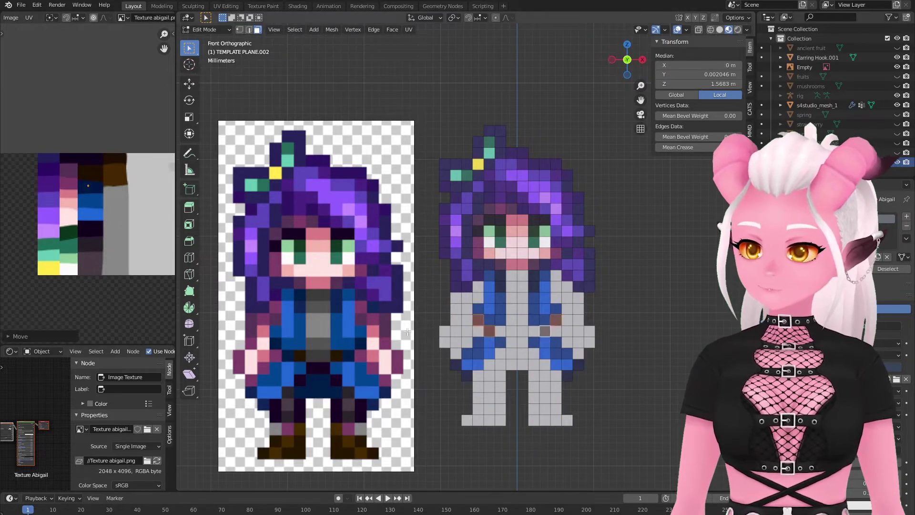
{"action": "left_click", "coordinate": [501, 331]}
{"action": "left_click", "coordinate": [534, 331], "text": "shift"}
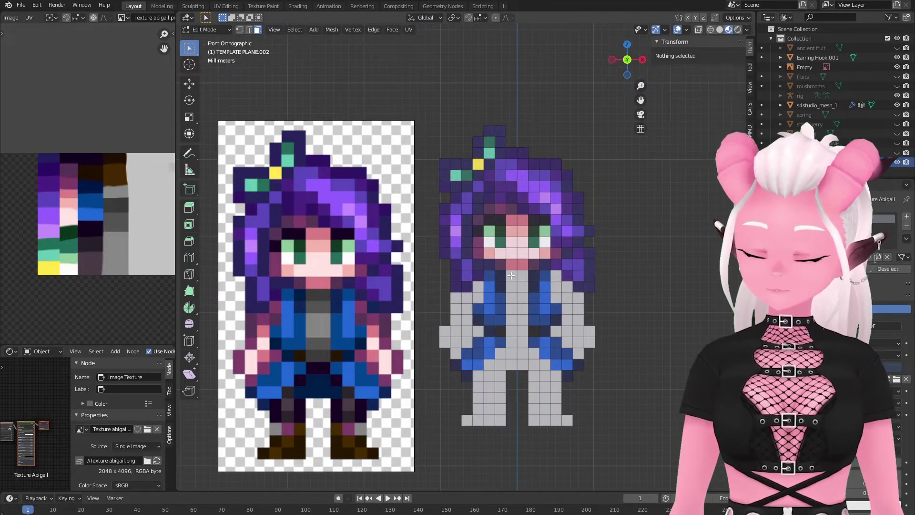
Color the shirt faces between the jacket panels by moving their UVs onto the dark, medium and light grey swatches.
{"action": "left_click", "coordinate": [511, 276]}
{"action": "key", "text": "g"}
{"action": "left_click", "coordinate": [111, 205]}
{"action": "left_click", "coordinate": [512, 286]}
{"action": "key", "text": "g"}
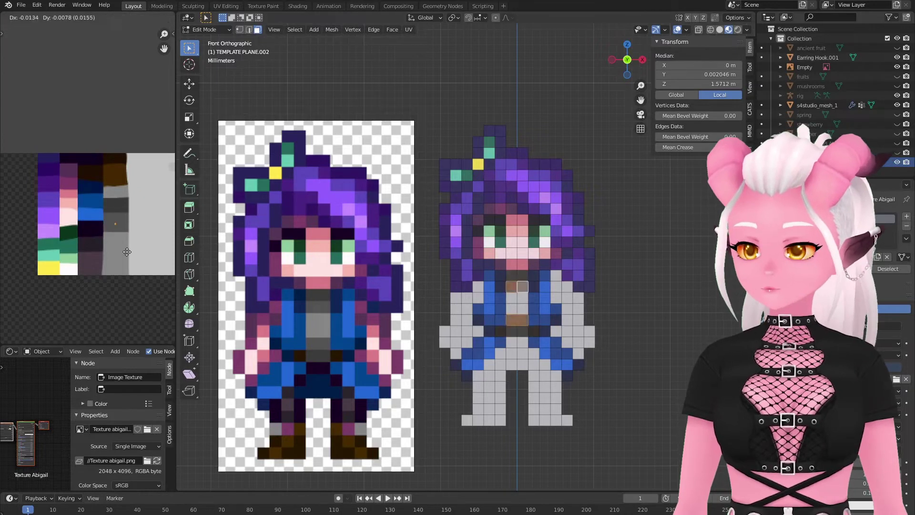
{"action": "left_click", "coordinate": [512, 298]}
{"action": "left_click", "coordinate": [523, 309], "text": "shift"}
{"action": "key", "text": "g"}
{"action": "left_click", "coordinate": [107, 206]}
Color the outer sleeve and hand outline faces on both arms by moving their UVs onto the mauve swatch.
{"action": "left_click", "coordinate": [466, 300]}
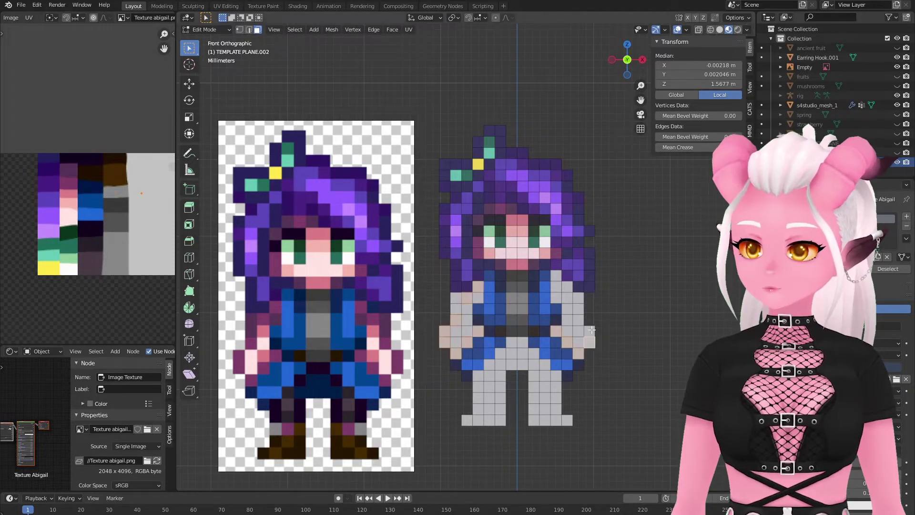
{"action": "left_click", "coordinate": [567, 298], "text": "shift"}
{"action": "left_click", "coordinate": [556, 287], "text": "shift"}
{"action": "key", "text": "g"}
Color the leftover hair faces above the sleeve by moving their UVs onto the dark purple swatch.
{"action": "left_click", "coordinate": [556, 276]}
{"action": "left_click", "coordinate": [566, 287], "text": "shift"}
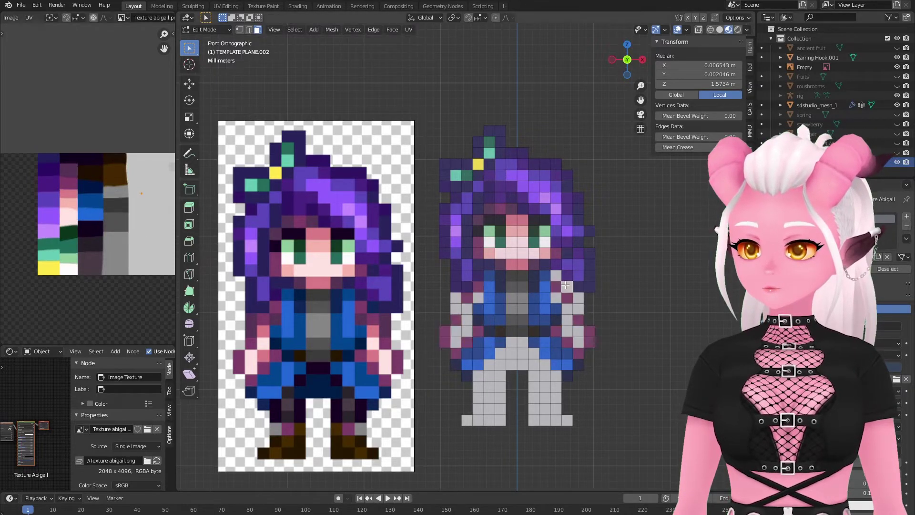
{"action": "key", "text": "g"}
{"action": "left_click", "coordinate": [48, 164]}
Color the shaded upper-arm faces on both sides by moving their UVs onto the dark plum swatch.
{"action": "left_click", "coordinate": [556, 298]}
{"action": "left_click", "coordinate": [455, 309], "text": "shift"}
{"action": "left_click", "coordinate": [479, 298], "text": "shift"}
{"action": "key", "text": "g"}
{"action": "left_click", "coordinate": [54, 192]}
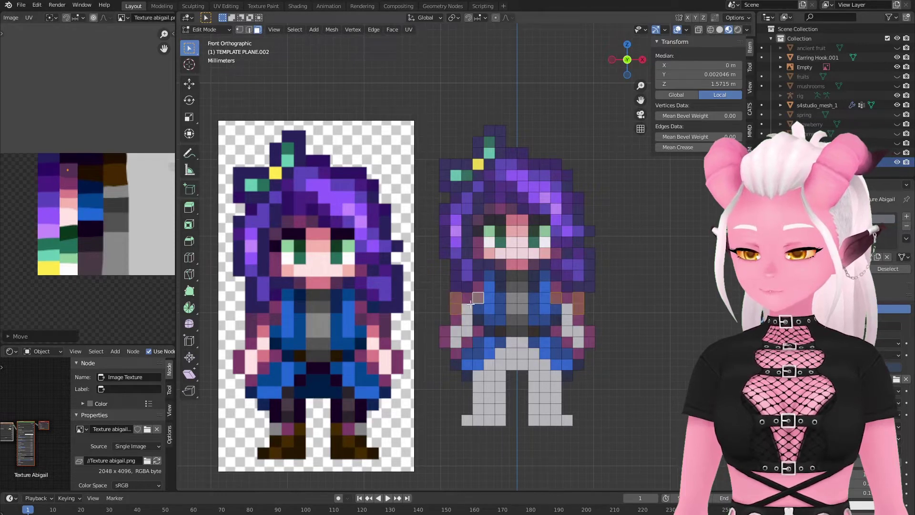
Color the forearm and hand skin faces on both arms by moving their UVs onto the skin-tone swatches.
{"action": "left_click", "coordinate": [466, 309]}
{"action": "left_click", "coordinate": [568, 309], "text": "shift"}
{"action": "key", "text": "g"}
{"action": "left_click", "coordinate": [67, 219]}
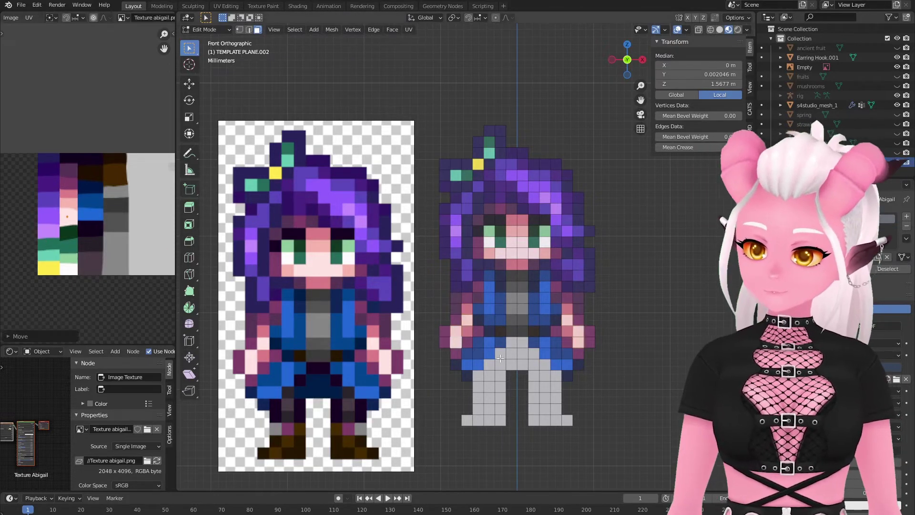
Color the shorts between the coat tails by moving the UVs of their faces onto the near-black and navy swatches.
{"action": "left_click", "coordinate": [512, 343]}
{"action": "left_click", "coordinate": [522, 343], "text": "shift"}
{"action": "key", "text": "g"}
{"action": "left_click", "coordinate": [92, 190]}
{"action": "left_click", "coordinate": [534, 353], "text": "shift"}
{"action": "key", "text": "g"}
{"action": "left_click", "coordinate": [88, 160]}
{"action": "left_click", "coordinate": [501, 353], "text": "shift"}
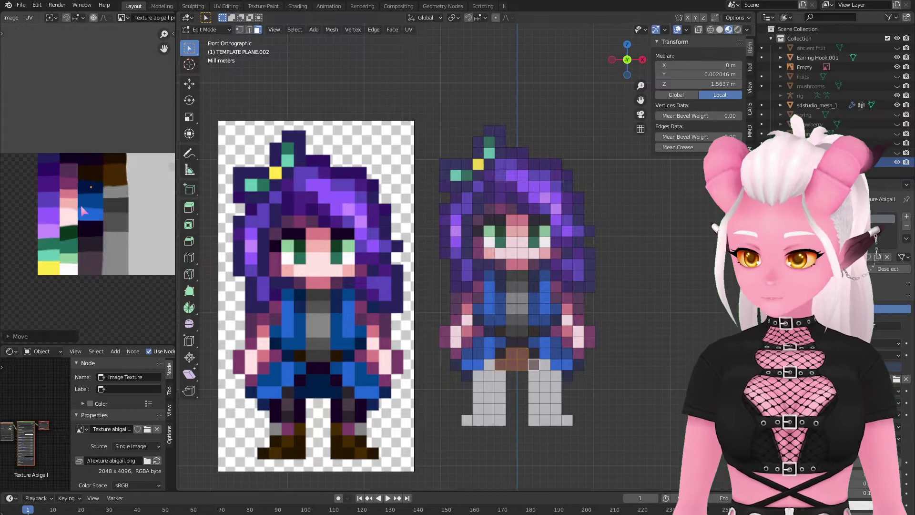
Color the dark outer and inner faces of both upper legs by moving their UVs onto the near-black plum swatch.
{"action": "left_click", "coordinate": [480, 385]}
{"action": "left_click", "coordinate": [478, 386], "text": "shift"}
{"action": "left_click", "coordinate": [557, 387], "text": "shift"}
{"action": "key", "text": "g"}
{"action": "left_click", "coordinate": [89, 229]}
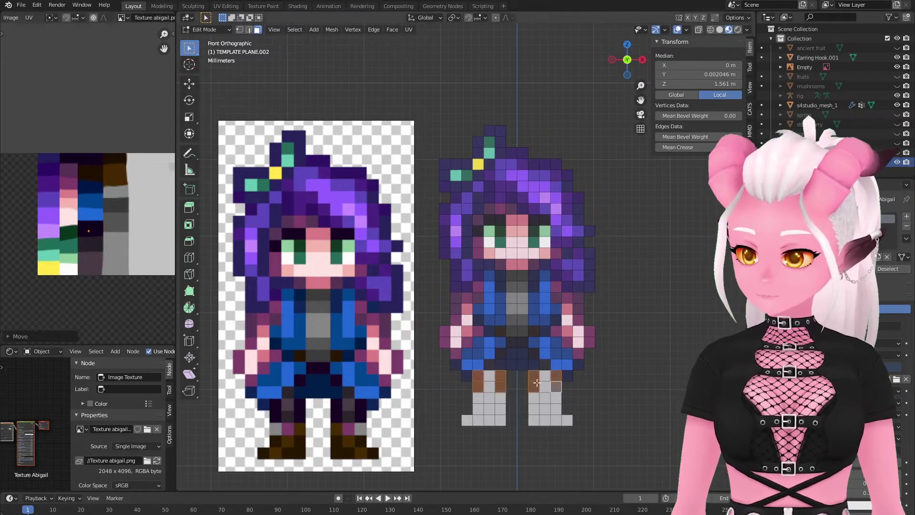
Color the lighter middle faces of both legs by moving their UVs onto the dark plum-grey swatch.
{"action": "left_click", "coordinate": [545, 375]}
{"action": "left_click", "coordinate": [489, 376], "text": "shift"}
{"action": "key", "text": "s"}
{"action": "key", "text": "g"}
{"action": "left_click", "coordinate": [105, 271]}
{"action": "left_click", "coordinate": [490, 398]}
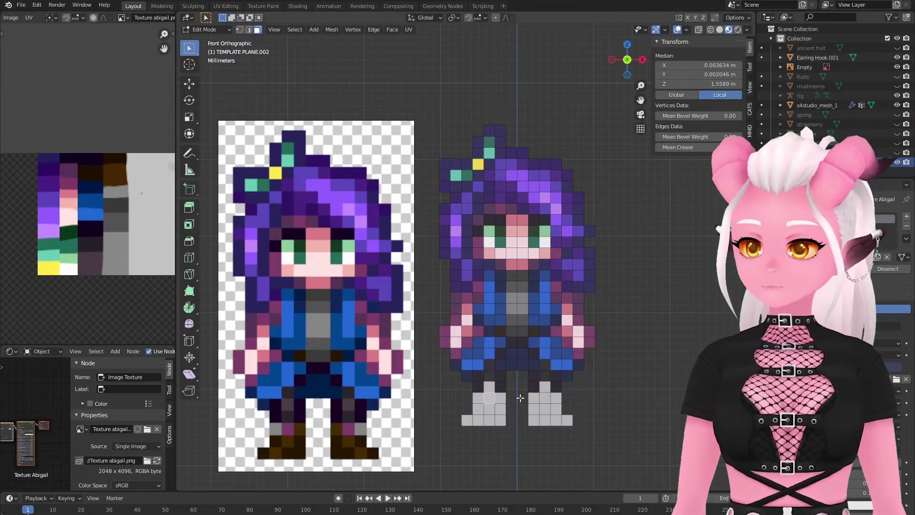
{"action": "left_click", "coordinate": [489, 385]}
{"action": "left_click", "coordinate": [545, 386], "text": "shift"}
{"action": "key", "text": "g"}
{"action": "left_click", "coordinate": [93, 246]}
Color the outer ankle face of each leg by moving its UVs onto the grey swatch.
{"action": "left_click", "coordinate": [478, 398]}
{"action": "left_click", "coordinate": [557, 397], "text": "shift"}
{"action": "key", "text": "g"}
{"action": "left_click", "coordinate": [114, 253]}
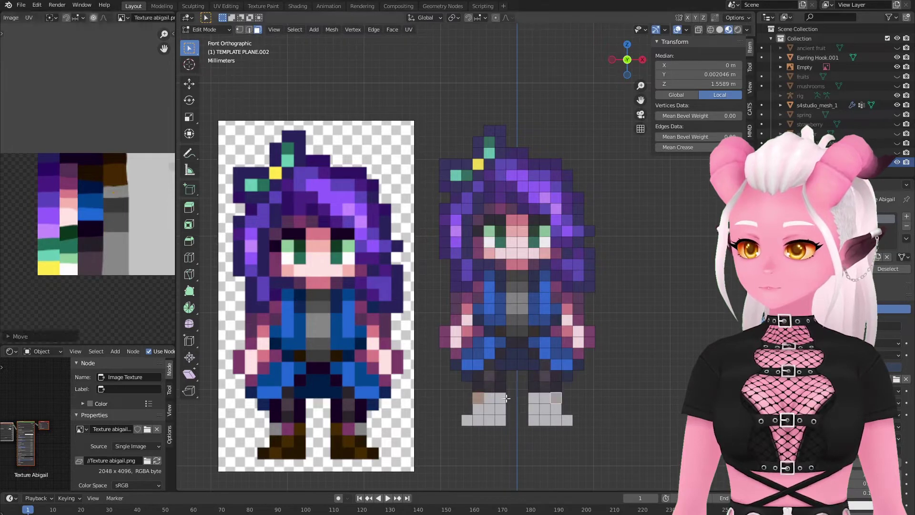
Leave Edit Mode and delete the sprite reference image beside the finished charm.
{"action": "key", "text": "Tab"}
{"action": "scroll", "coordinate": [547, 236], "scroll_direction": "down", "scroll_amount": 6}
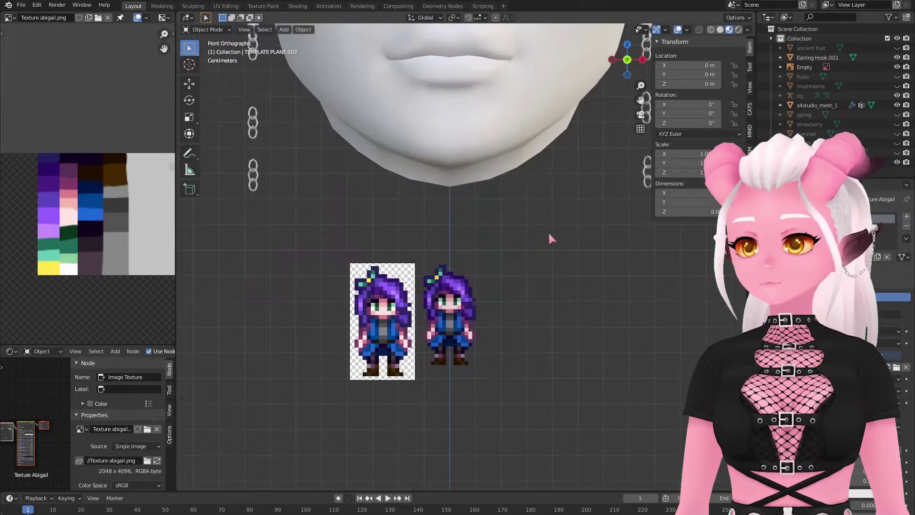
{"action": "left_click", "coordinate": [402, 375]}
{"action": "key", "text": "Delete"}
Extrude all faces of the Abigail charm about 1.8 mm in side view to give it thickness.
{"action": "left_click", "coordinate": [456, 325]}
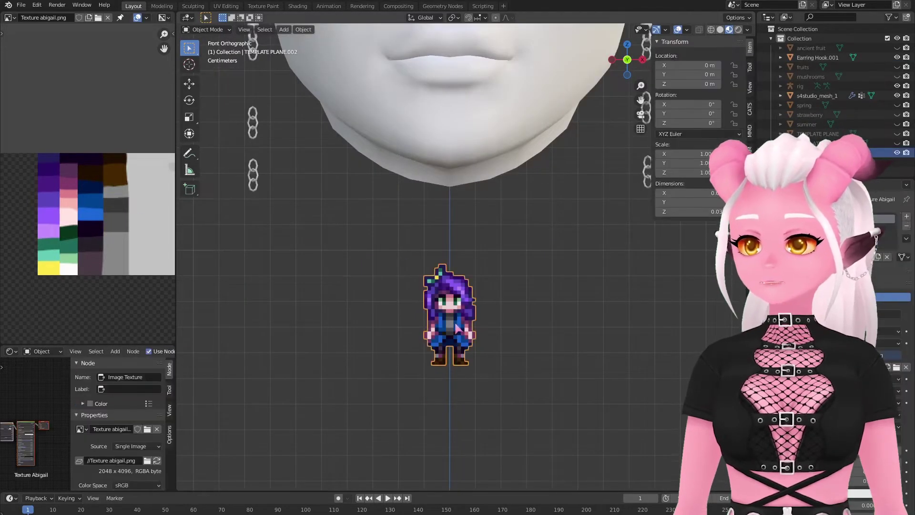
{"action": "key", "text": "KP_3"}
{"action": "key", "text": "Tab"}
{"action": "scroll", "coordinate": [455, 322], "scroll_direction": "up", "scroll_amount": 4}
{"action": "middle_click_drag", "start_coordinate": [356, 334], "coordinate": [499, 256], "text": "shift"}
{"action": "key", "text": "a"}
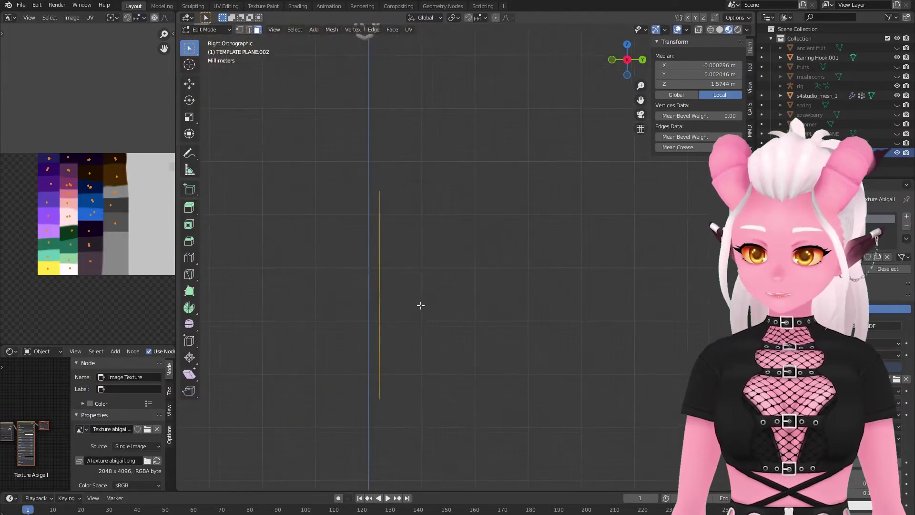
{"action": "scroll", "coordinate": [421, 304], "scroll_direction": "up", "scroll_amount": 3}
{"action": "key", "text": "e"}
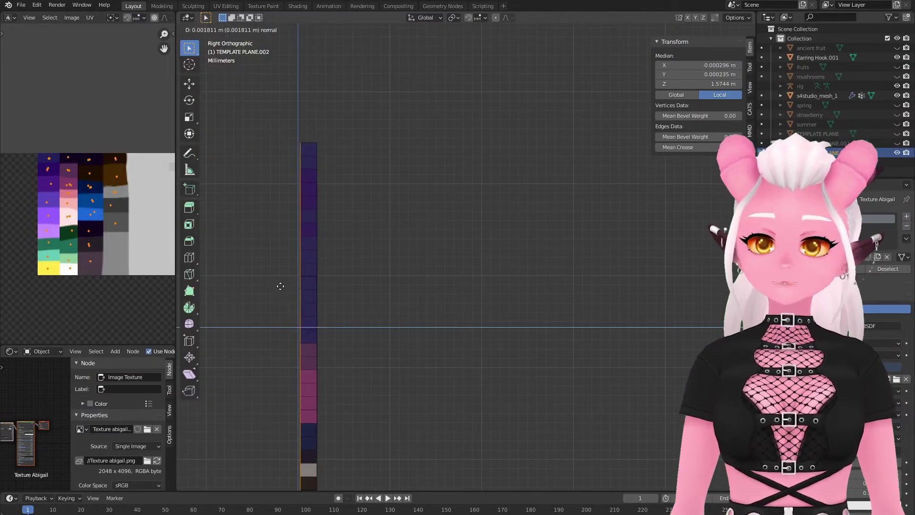
{"action": "left_click", "coordinate": [276, 284]}
{"action": "middle_click_drag", "start_coordinate": [277, 284], "coordinate": [351, 290]}
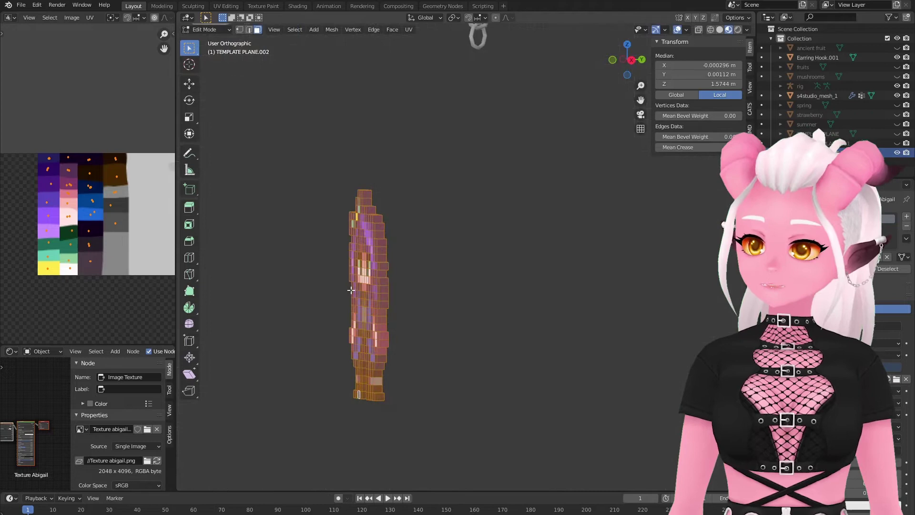
Move the charm in front view by about 0.0774 m in X and 0.0835 m in Z, placing it below the earring hook.
{"action": "key", "text": "KP_1"}
{"action": "scroll", "coordinate": [351, 290], "scroll_direction": "down", "scroll_amount": 7}
{"action": "scroll", "coordinate": [496, 262], "scroll_direction": "down", "scroll_amount": 2}
{"action": "middle_click_drag", "start_coordinate": [513, 253], "coordinate": [478, 332], "text": "shift"}
{"action": "scroll", "coordinate": [468, 345], "scroll_direction": "up", "scroll_amount": 3}
{"action": "key", "text": "g"}
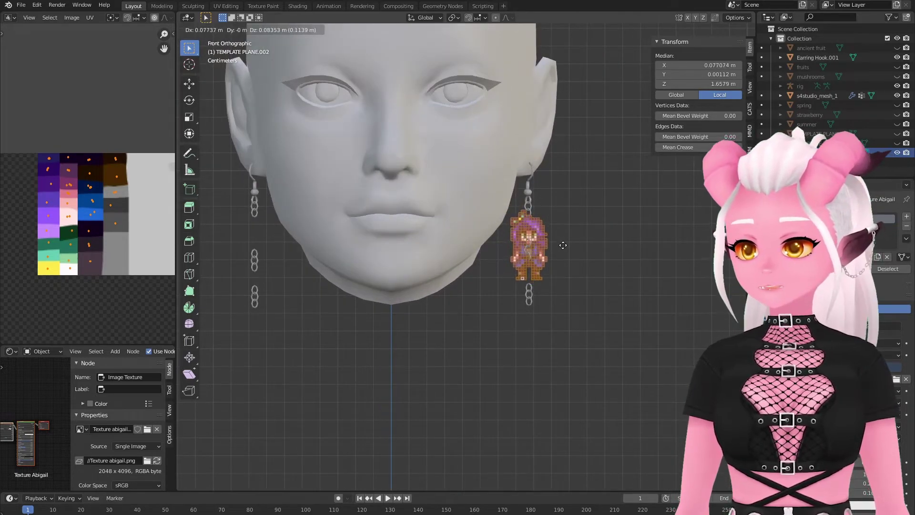
{"action": "left_click", "coordinate": [563, 245]}
Add a Mirror modifier to the charm.
{"action": "left_click", "coordinate": [843, 217]}
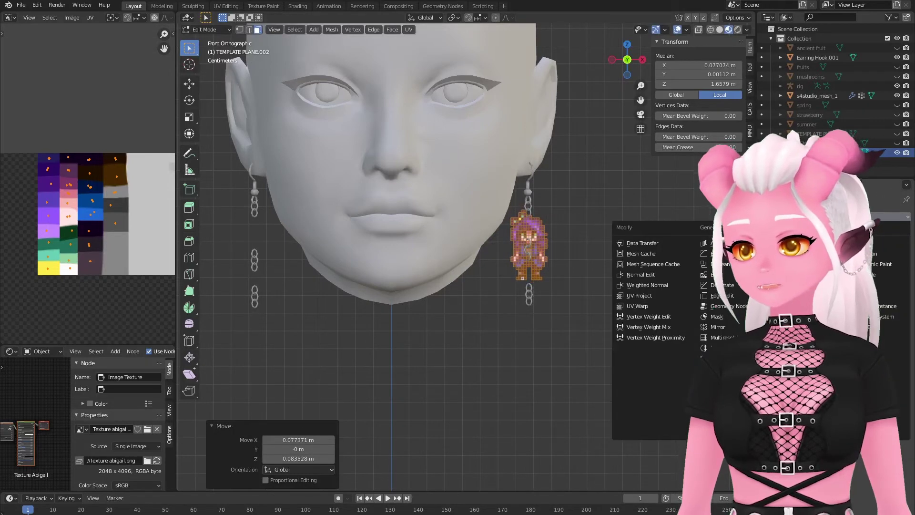
{"action": "left_click", "coordinate": [718, 327]}
Move the charm about -0.0017 m along the Y axis to line it up with the earring chain.
{"action": "scroll", "coordinate": [539, 264], "scroll_direction": "up", "scroll_amount": 6}
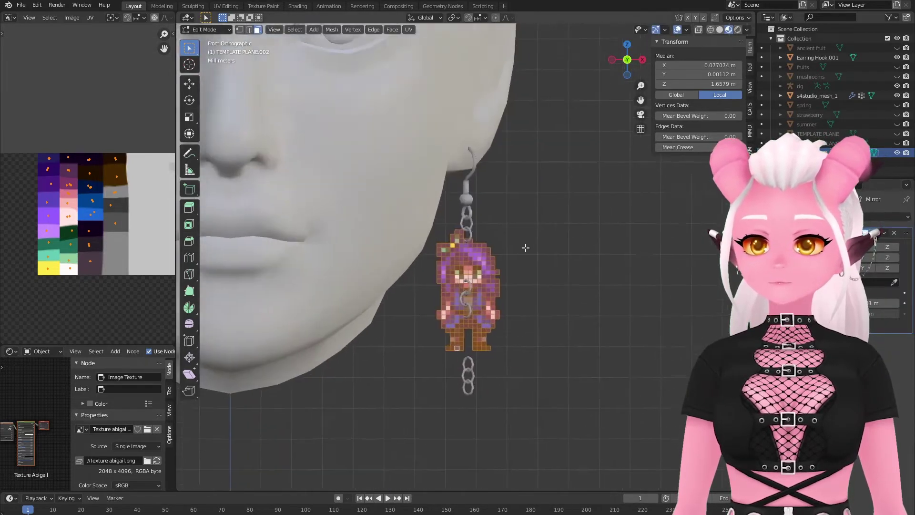
{"action": "middle_click_drag", "start_coordinate": [565, 237], "coordinate": [505, 243]}
{"action": "key", "text": "g"}
{"action": "key", "text": "y"}
{"action": "left_click", "coordinate": [488, 243]}
Rotate the Abigail charm about 36.9° around the global Z axis so it matches the angle of the chain.
{"action": "middle_click_drag", "start_coordinate": [447, 223], "coordinate": [518, 258]}
{"action": "key", "text": "r"}
{"action": "key", "text": "z"}
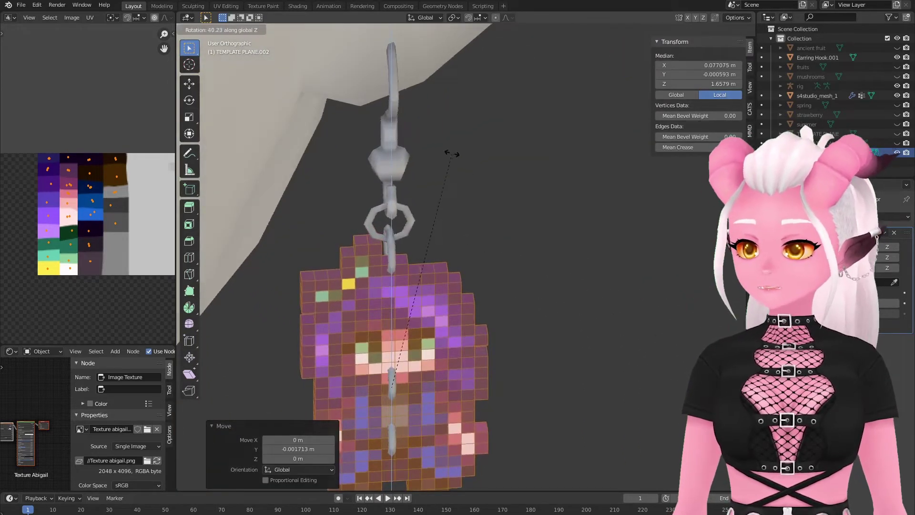
{"action": "left_click", "coordinate": [464, 159]}
{"action": "key", "text": "KP_1"}
Move the charm about -0.0004 m in X and -0.0003 m in Y, then adjust its height so it hangs from the chain link.
{"action": "middle_click_drag", "start_coordinate": [512, 200], "coordinate": [460, 201]}
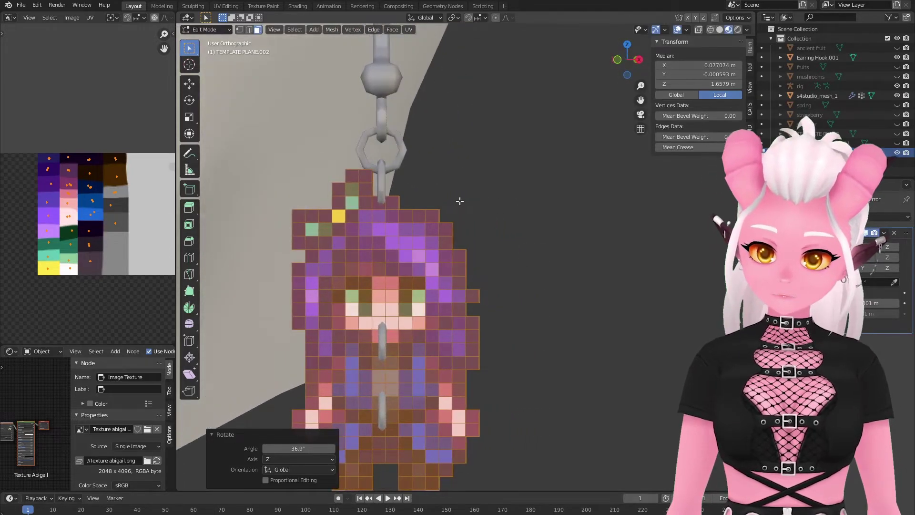
{"action": "key", "text": "g"}
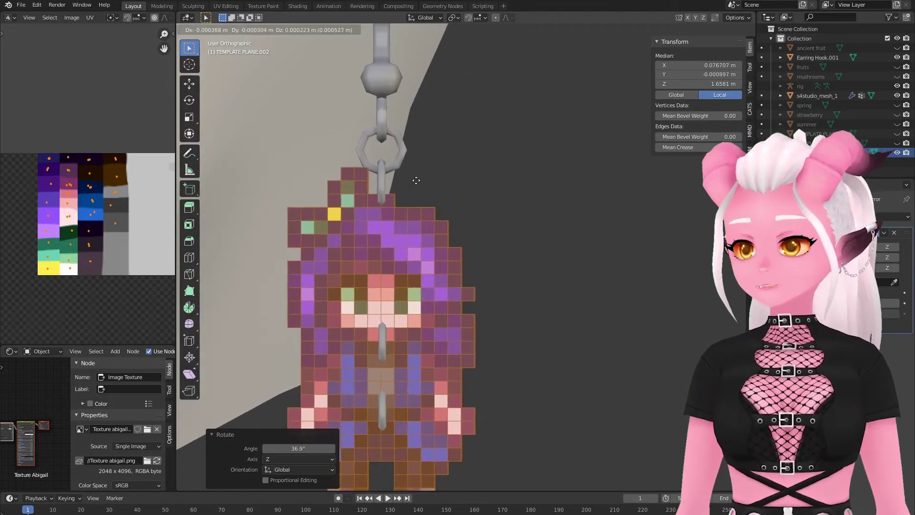
{"action": "left_click", "coordinate": [417, 182]}
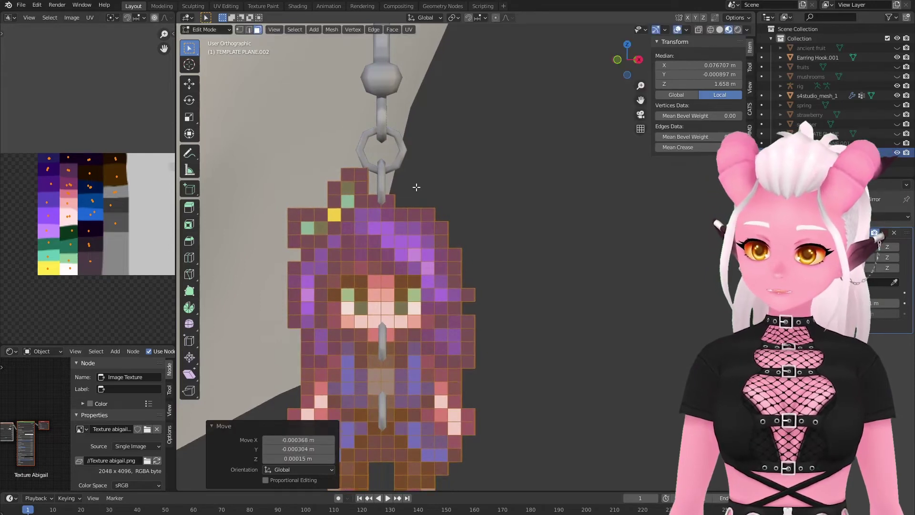
{"action": "middle_click_drag", "start_coordinate": [416, 184], "coordinate": [376, 205]}
{"action": "key", "text": "g"}
{"action": "key", "text": "z"}
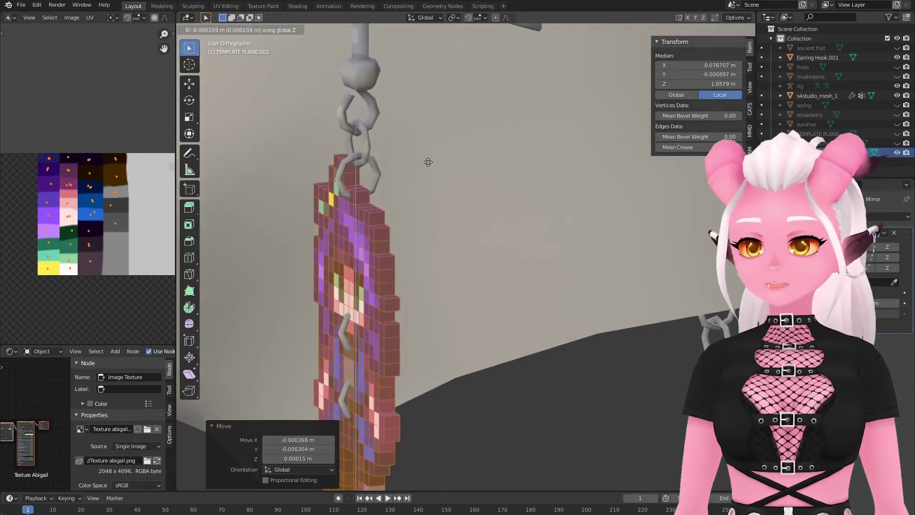
{"action": "left_click", "coordinate": [433, 181]}
{"action": "middle_click_drag", "start_coordinate": [432, 328], "coordinate": [526, 316]}
{"action": "left_click", "coordinate": [528, 312]}
Delete the faces of the extra chain links overlapping and below the charms on both earring hooks.
{"action": "scroll", "coordinate": [528, 313], "scroll_direction": "down", "scroll_amount": 8}
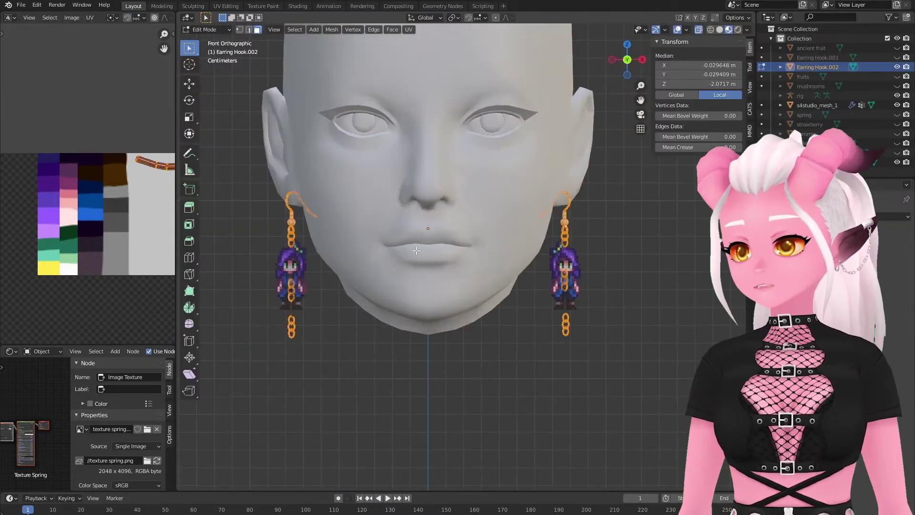
{"action": "left_click_drag", "start_coordinate": [258, 254], "coordinate": [446, 352]}
{"action": "key", "text": "x"}
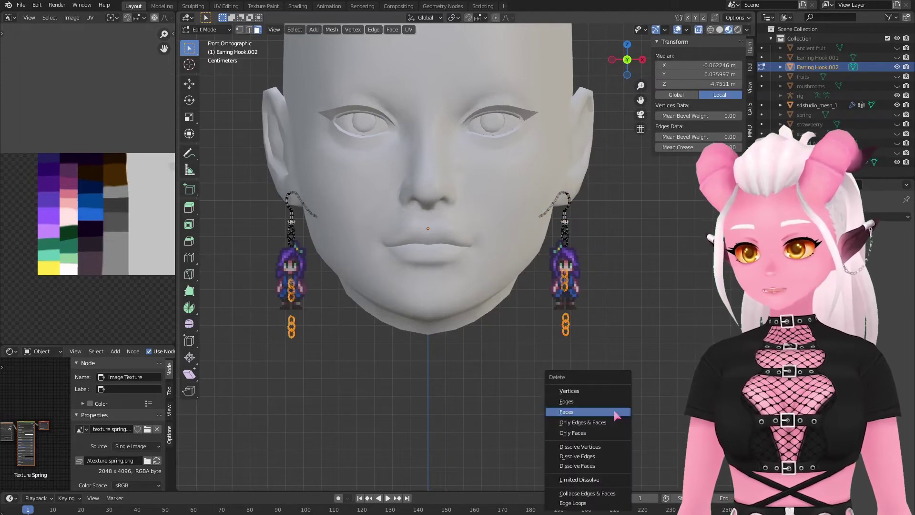
{"action": "left_click", "coordinate": [616, 414]}
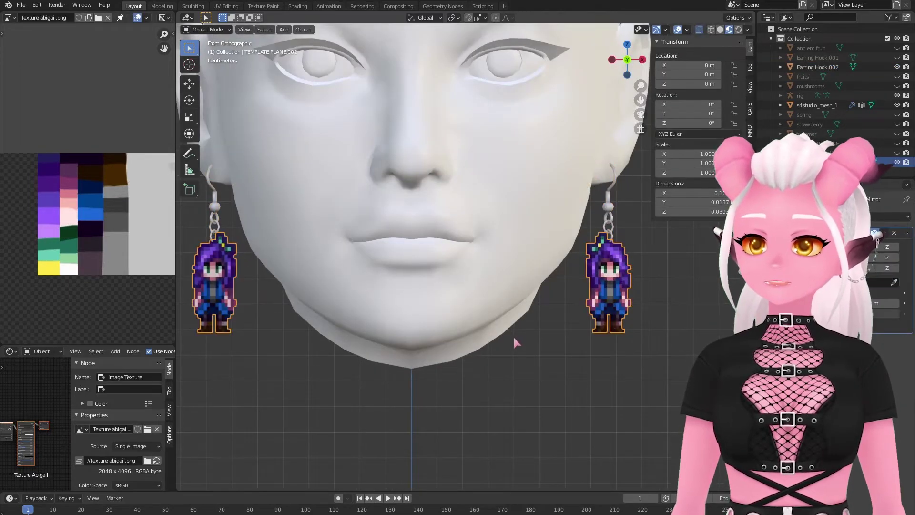
Apply the Mirror modifier on the Abigail charm and enter Edit Mode on its mesh.
{"action": "left_click", "coordinate": [885, 233]}
{"action": "left_click", "coordinate": [880, 244]}
{"action": "key", "text": "Tab"}
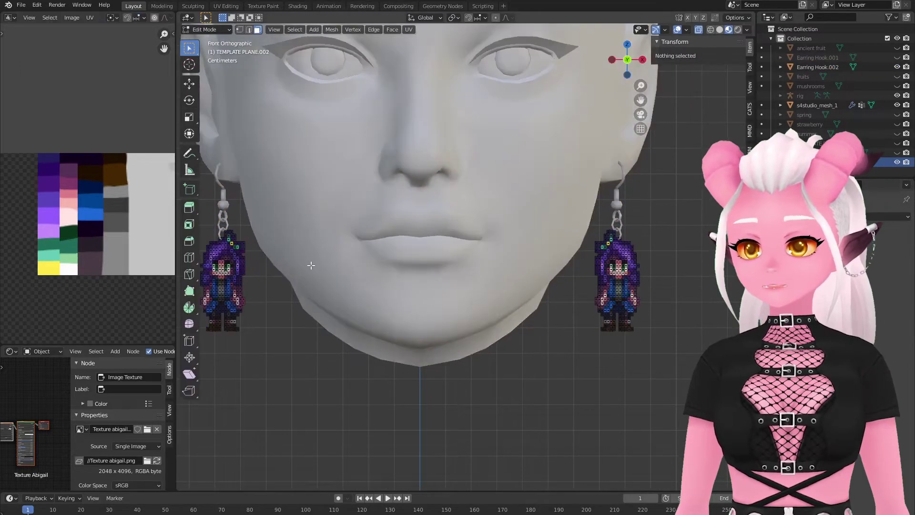
Rotate only the mirrored charm copy at negative X by 180° around the global Z axis.
{"action": "middle_click_drag", "start_coordinate": [229, 256], "coordinate": [274, 262], "text": "shift"}
{"action": "key", "text": "a"}
{"action": "key", "text": "alt+a"}
{"action": "key", "text": "b"}
{"action": "left_click_drag", "start_coordinate": [231, 200], "coordinate": [336, 366]}
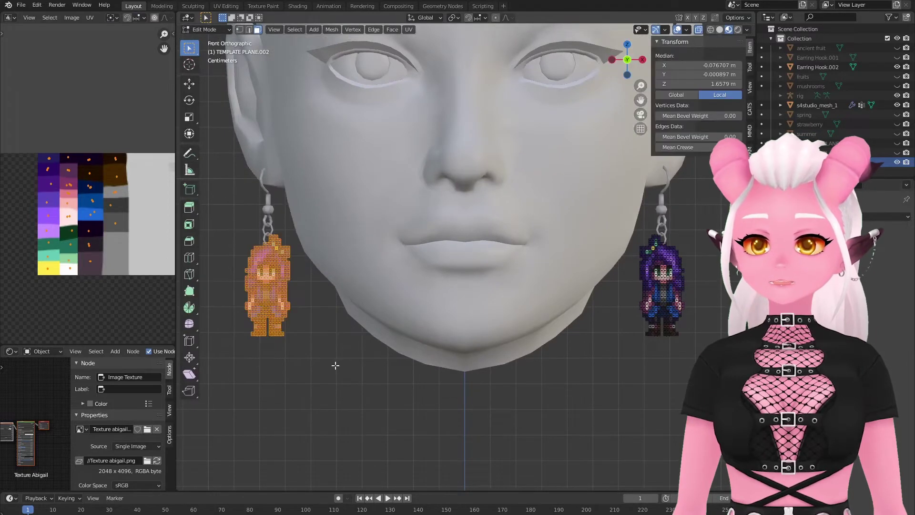
{"action": "type", "text": "r180"}
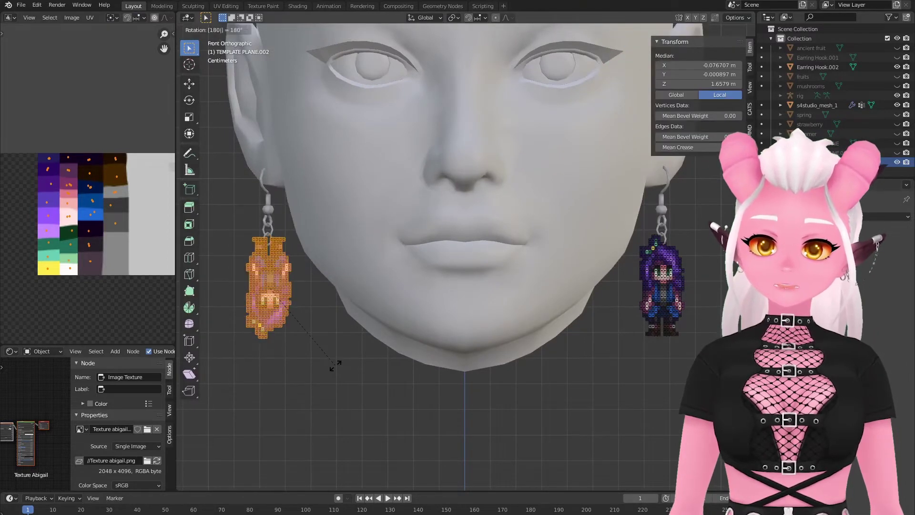
{"action": "type", "text": "z"}
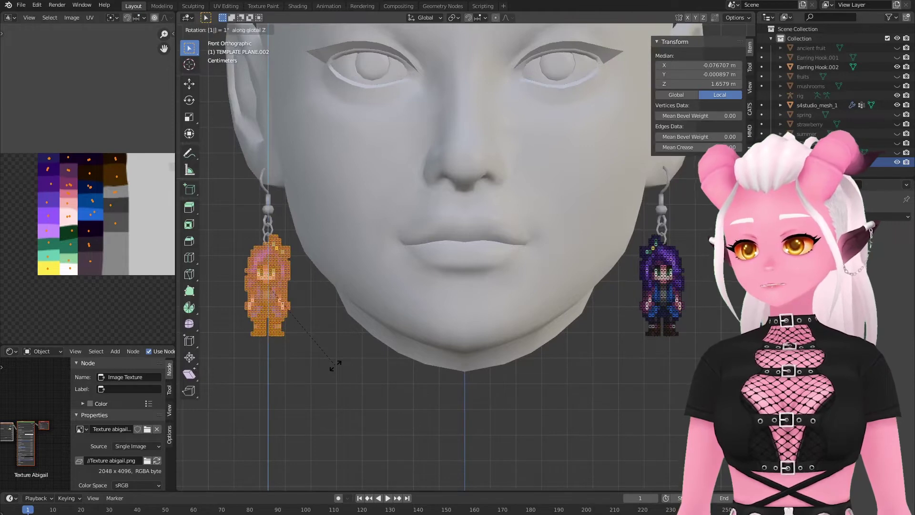
{"action": "key", "text": "Return"}
Move the rotated charm copy to line it up with its chain and return to Object Mode.
{"action": "middle_click_drag", "start_coordinate": [331, 363], "coordinate": [510, 333]}
{"action": "scroll", "coordinate": [374, 361], "scroll_direction": "up", "scroll_amount": 4}
{"action": "scroll", "coordinate": [381, 308], "scroll_direction": "up", "scroll_amount": 1}
{"action": "middle_click_drag", "start_coordinate": [382, 308], "coordinate": [472, 286], "text": "shift"}
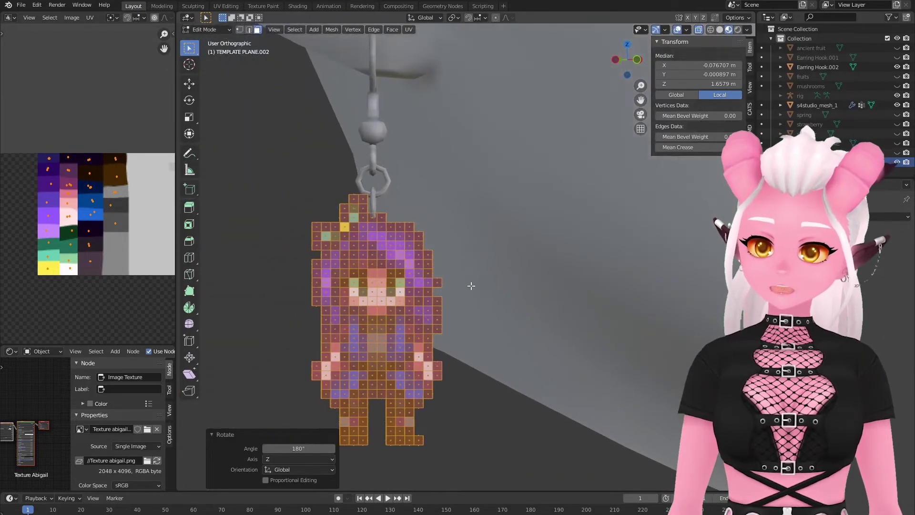
{"action": "key", "text": "g"}
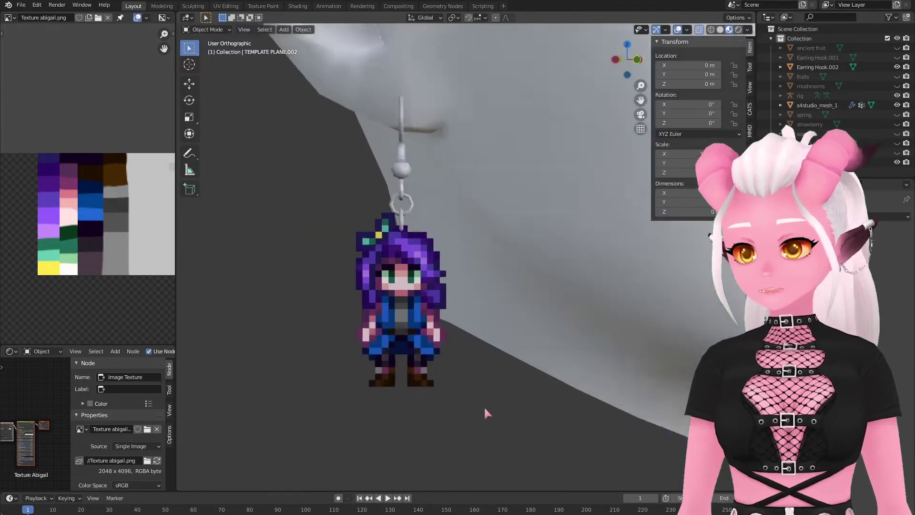
{"action": "scroll", "coordinate": [485, 405], "scroll_direction": "up", "scroll_amount": 2}
{"action": "key", "text": "KP_1"}
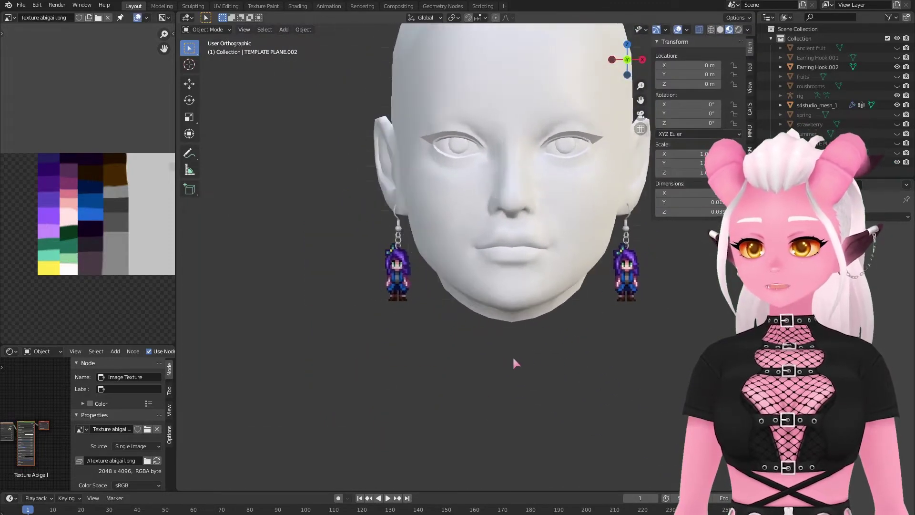
{"action": "middle_click_drag", "start_coordinate": [524, 355], "coordinate": [460, 402], "text": "shift"}
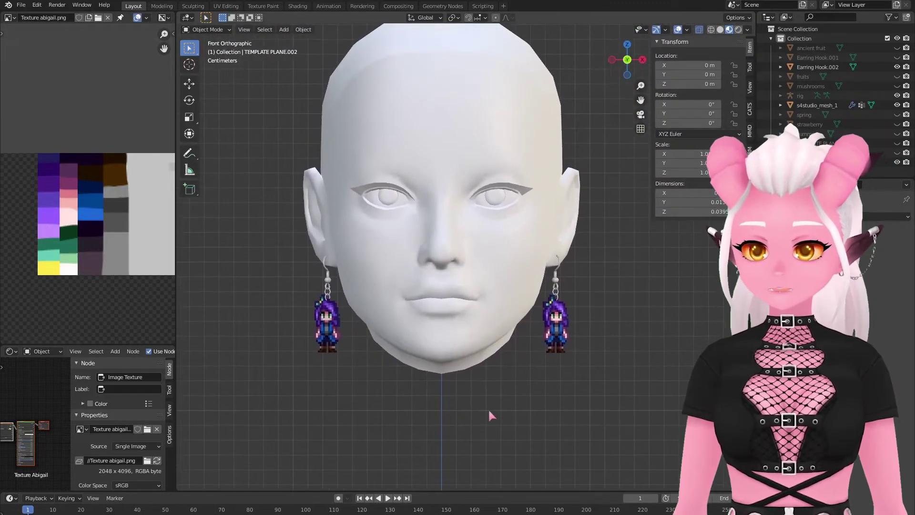
{"action": "scroll", "coordinate": [489, 408], "scroll_direction": "up", "scroll_amount": 3}
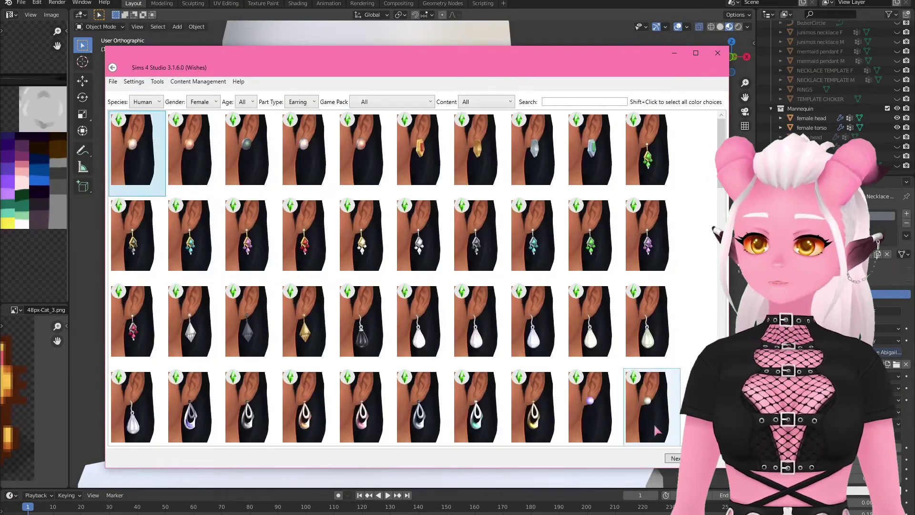
In Sims 4 Studio, save the new earring package to the desktop as "[Bellassims] Stardew Valley Abigail Earrings".
{"action": "type", "text": "l"}
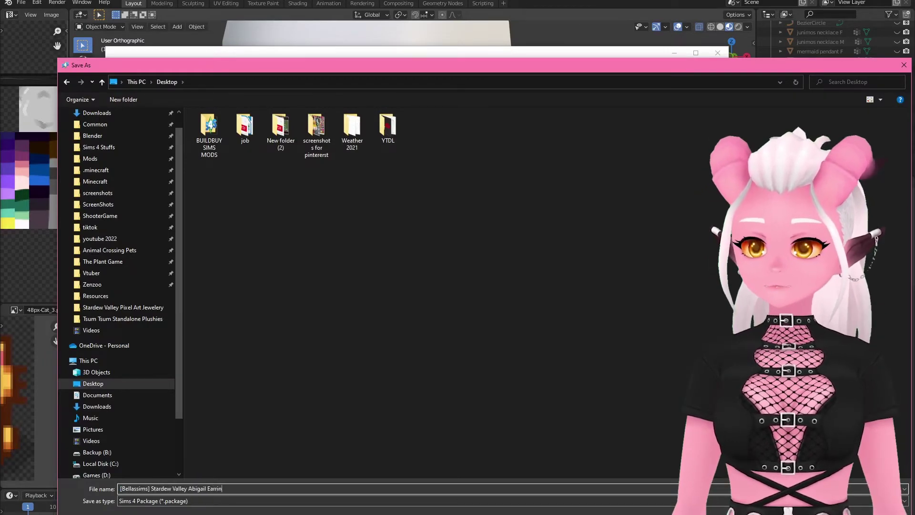
{"action": "type", "text": "gs"}
{"action": "key", "text": "Return"}
Export the package's LOD 1 earring mesh to the desktop as "original mesh".
{"action": "left_click_drag", "start_coordinate": [318, 171], "coordinate": [400, 210]}
{"action": "left_click", "coordinate": [456, 196]}
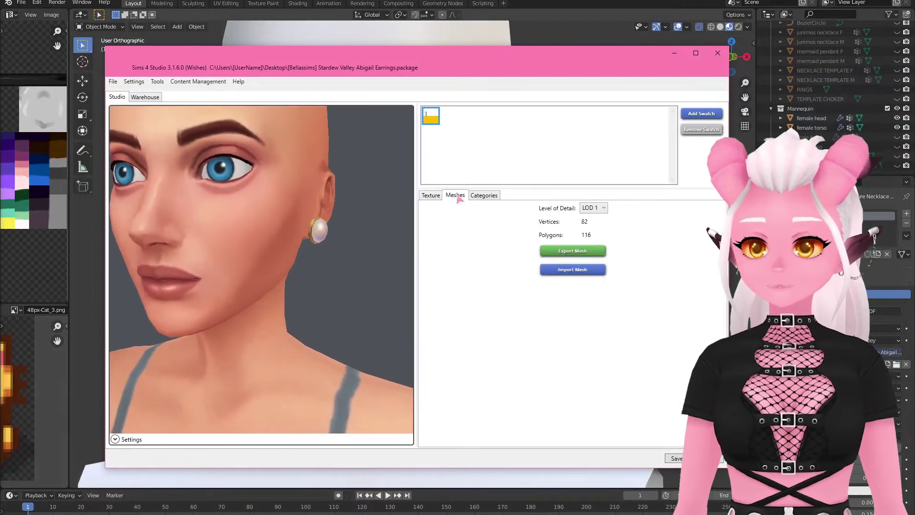
{"action": "left_click", "coordinate": [572, 255]}
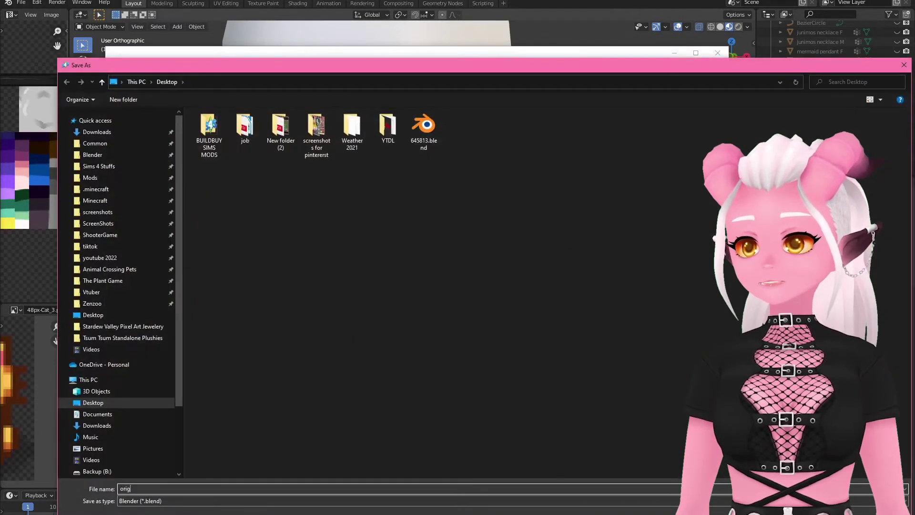
{"action": "type", "text": "original mesh"}
{"action": "key", "text": "Return"}
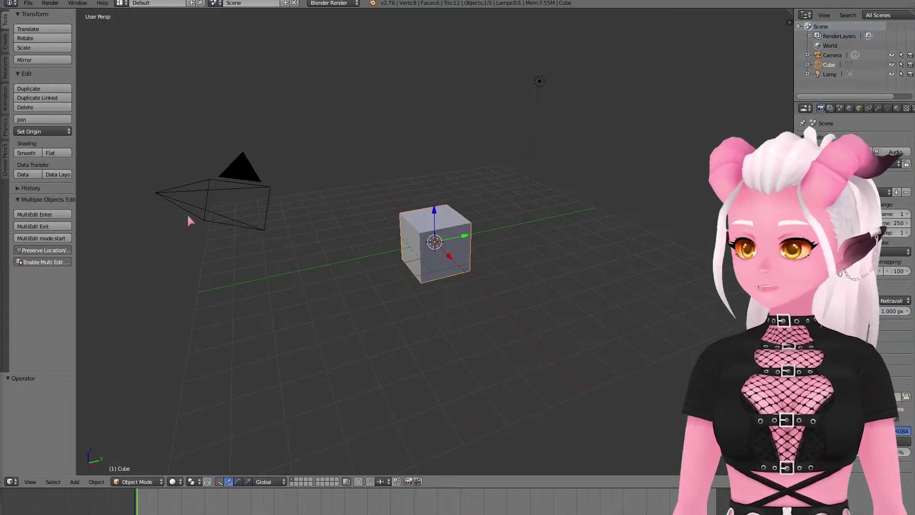
Open the exported original mesh file in Blender 2.76.
{"action": "left_click", "coordinate": [28, 3]}
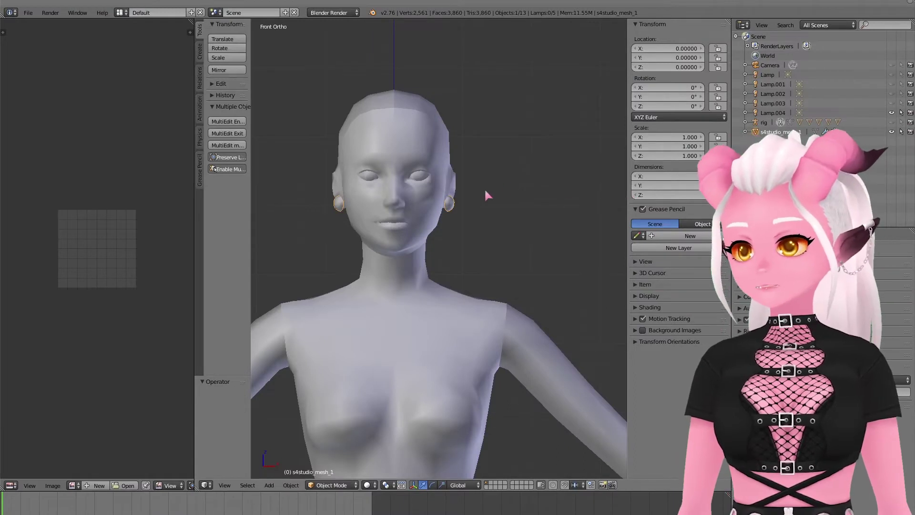
{"action": "scroll", "coordinate": [484, 188], "scroll_direction": "up", "scroll_amount": 5}
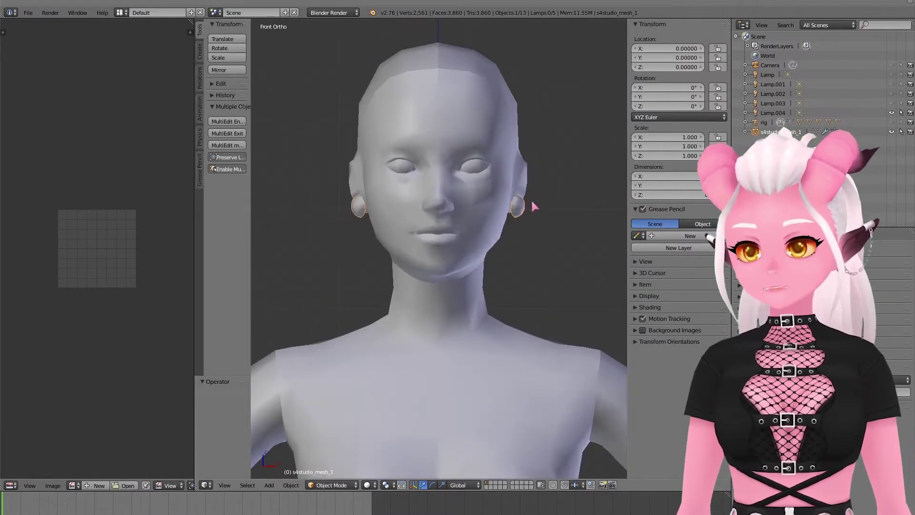
{"action": "middle_click_drag", "start_coordinate": [534, 206], "coordinate": [515, 224], "text": "shift"}
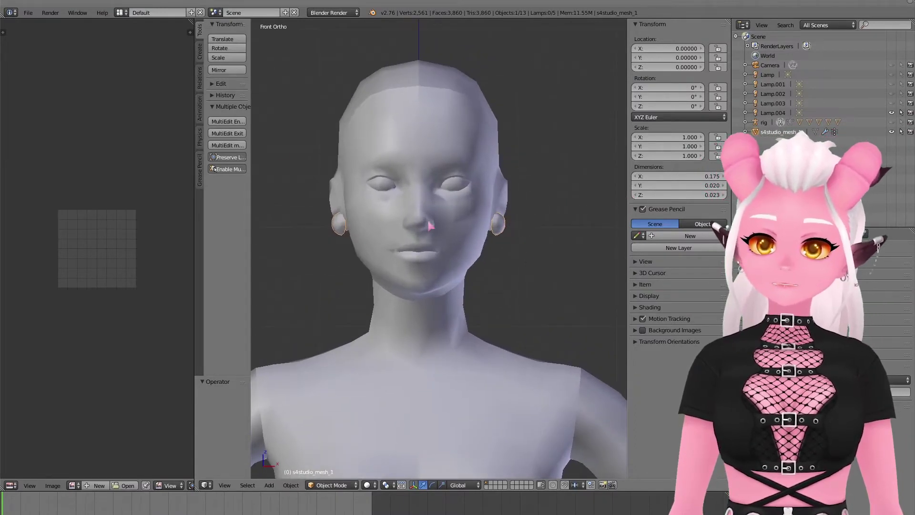
Append the "abigail" object from sv.blend into the scene.
{"action": "left_click", "coordinate": [28, 12]}
{"action": "left_click", "coordinate": [43, 162]}
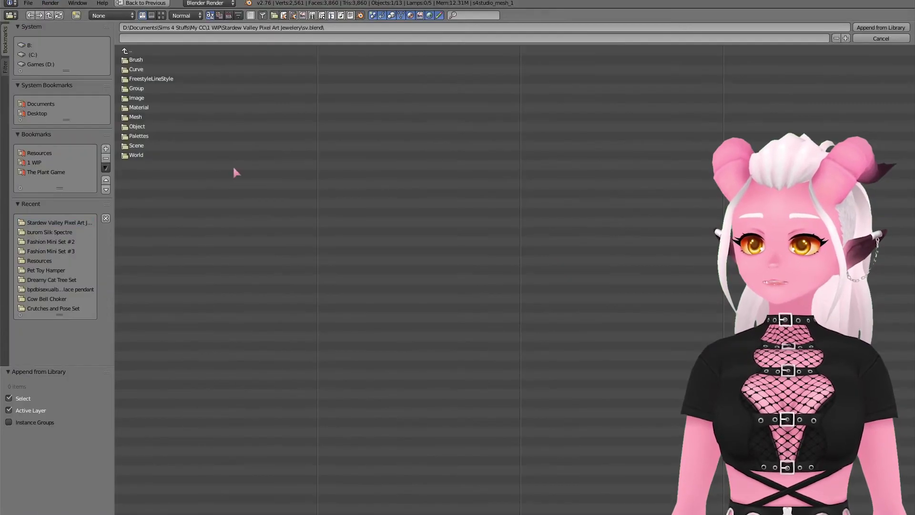
{"action": "left_click", "coordinate": [158, 127]}
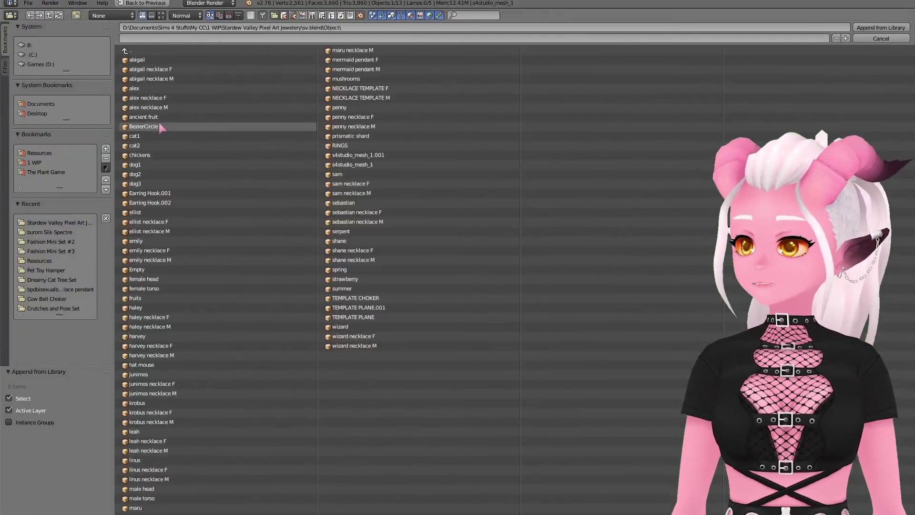
{"action": "double_click", "coordinate": [138, 60]}
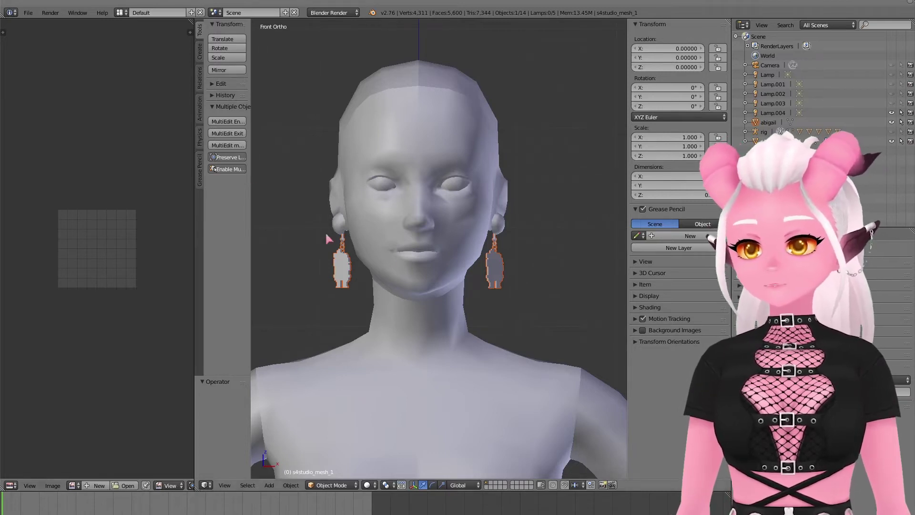
Move the whole original pearl stud mesh upward along the Z axis, clear of the new earring hooks.
{"action": "key", "text": "Tab"}
{"action": "key", "text": "a"}
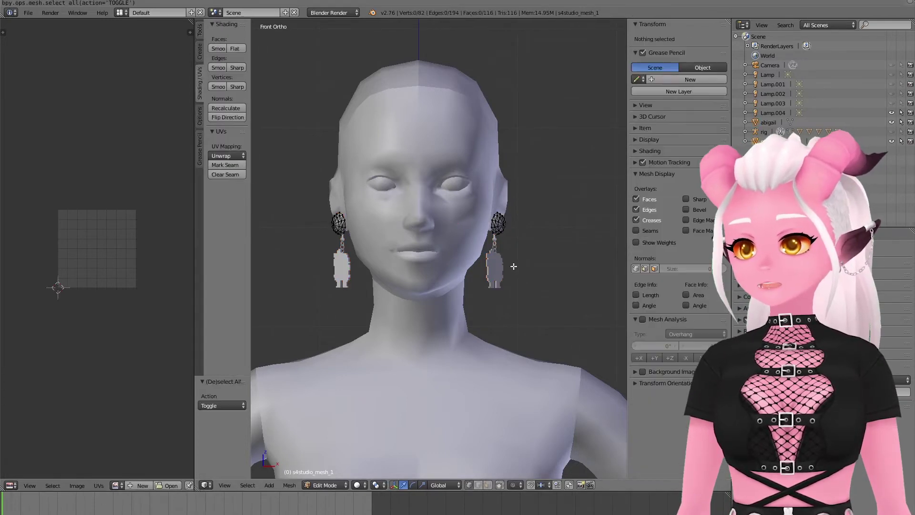
{"action": "key", "text": "g"}
{"action": "key", "text": "z"}
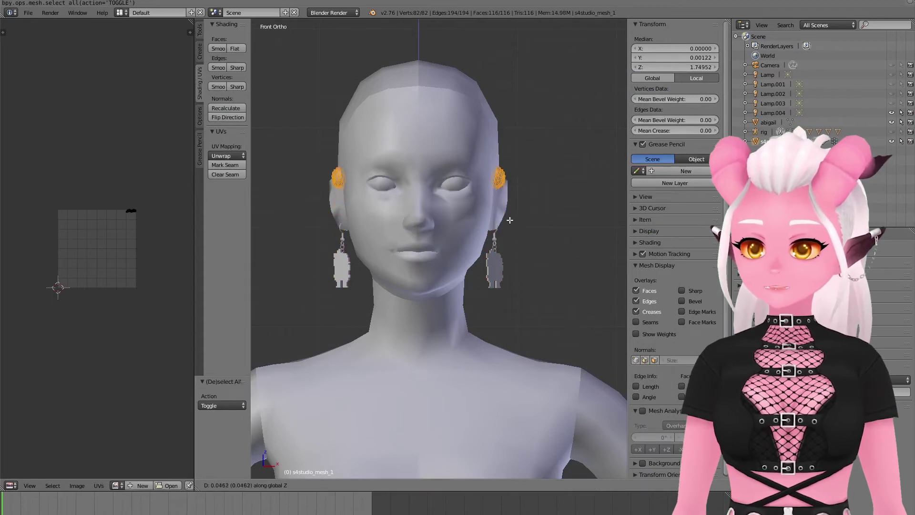
{"action": "left_click", "coordinate": [529, 230]}
{"action": "key", "text": "Tab"}
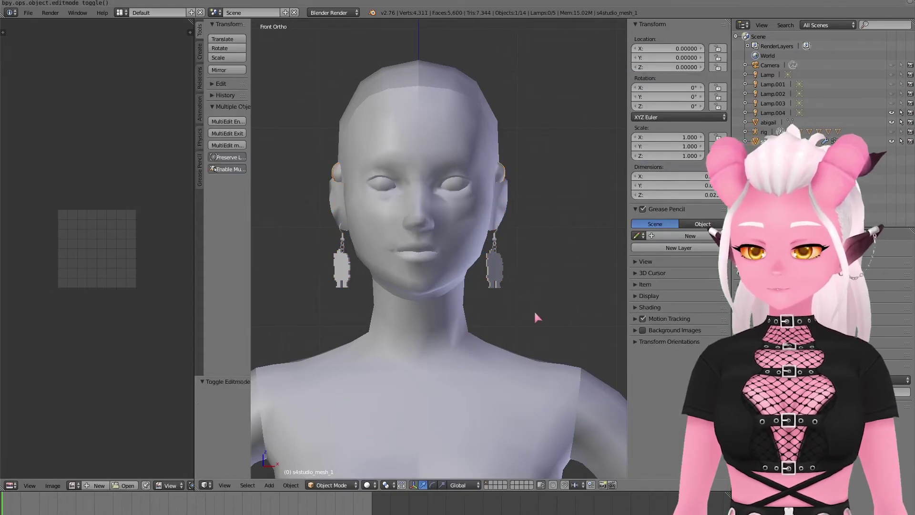
Rename the abigail mesh's UV map to uv_0 and join the mesh into s4studio_mesh_1.
{"action": "left_click", "coordinate": [778, 234]}
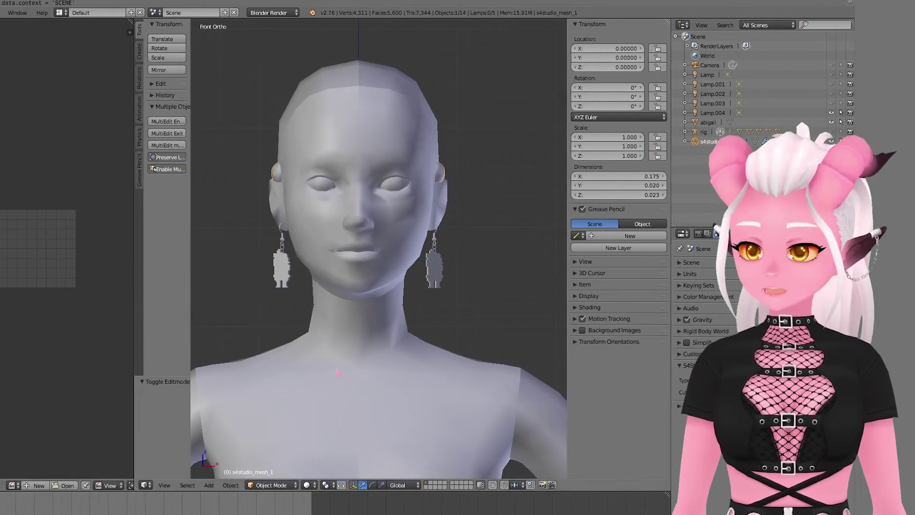
{"action": "right_click", "coordinate": [434, 267]}
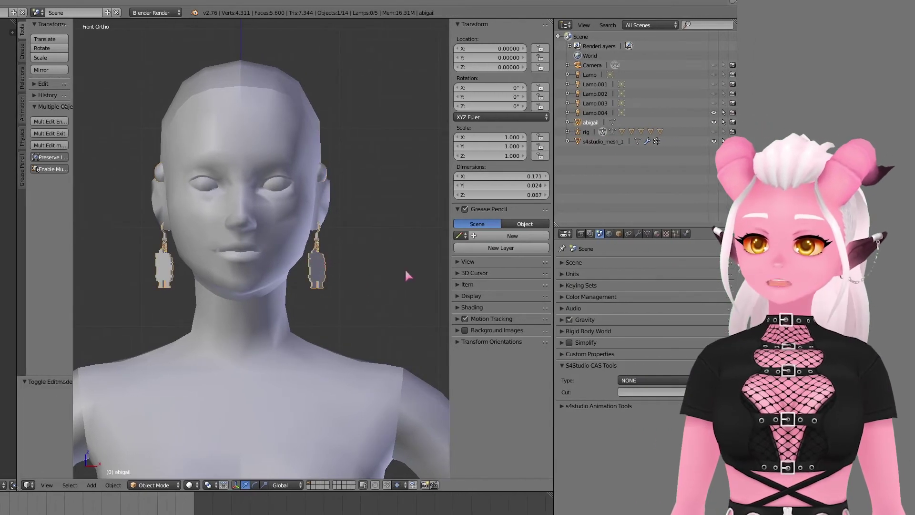
{"action": "left_click", "coordinate": [648, 233]}
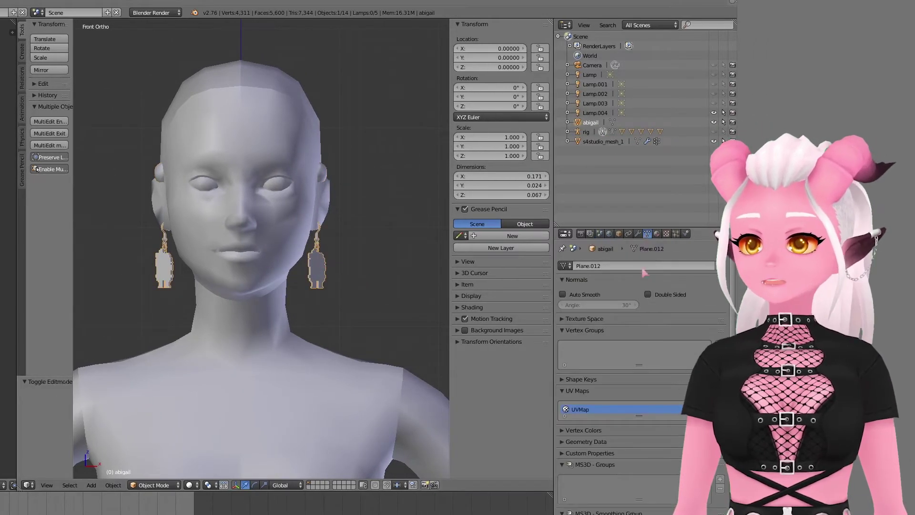
{"action": "double_click", "coordinate": [580, 410]}
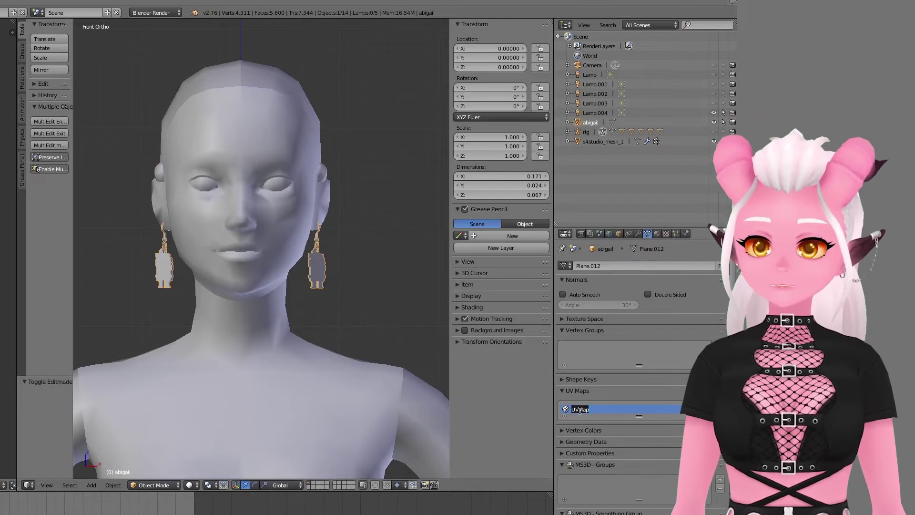
{"action": "type", "text": "uv"}
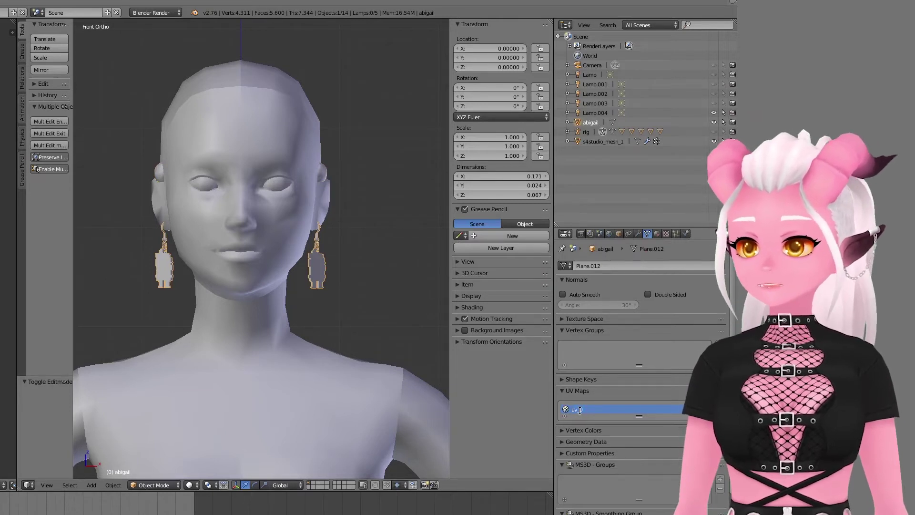
{"action": "type", "text": "_0"}
{"action": "key", "text": "Return"}
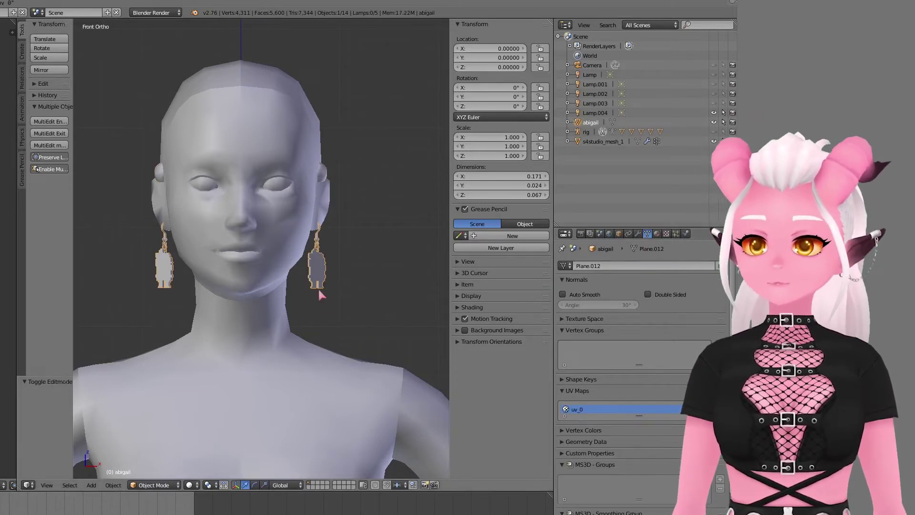
{"action": "right_click", "coordinate": [328, 179], "text": "shift"}
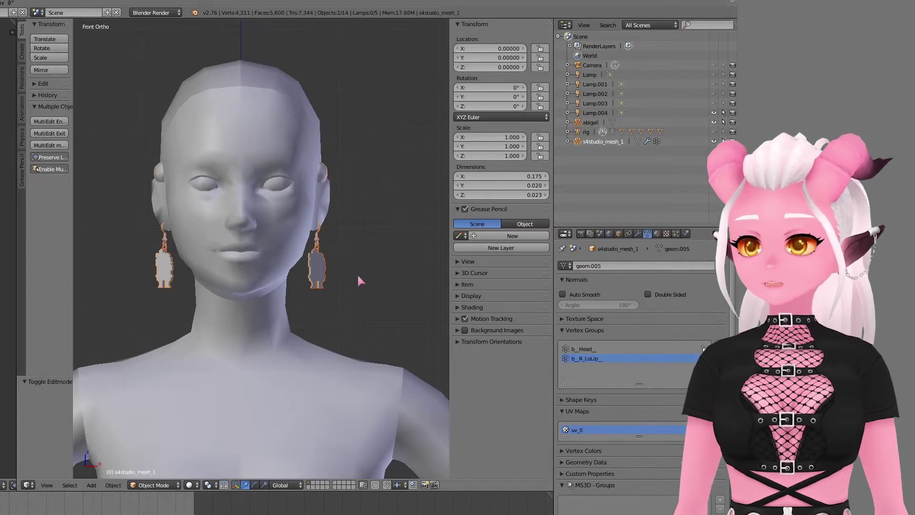
{"action": "key", "text": "ctrl+j"}
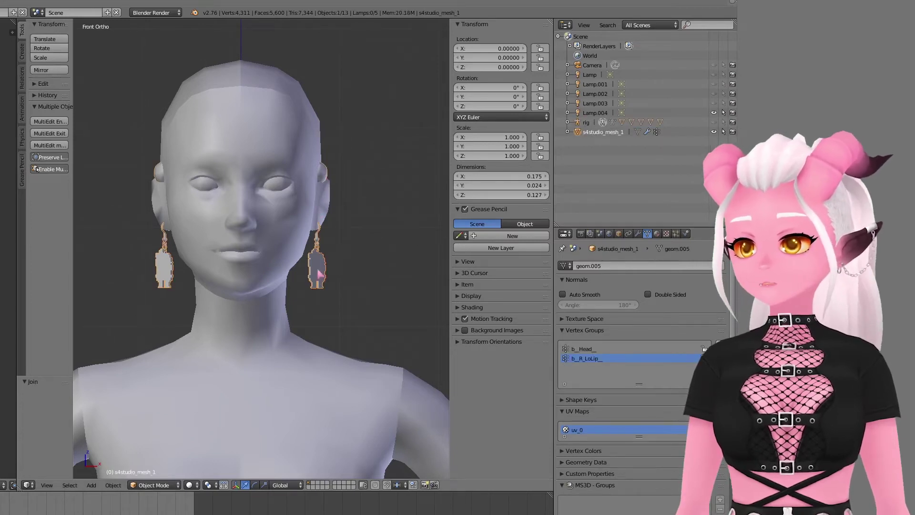
Assign all vertices of the joined earring mesh to the b__Head__ vertex group in Weight Paint mode.
{"action": "left_click", "coordinate": [172, 485]}
{"action": "left_click", "coordinate": [153, 435]}
{"action": "scroll", "coordinate": [334, 267], "scroll_direction": "up", "scroll_amount": 2}
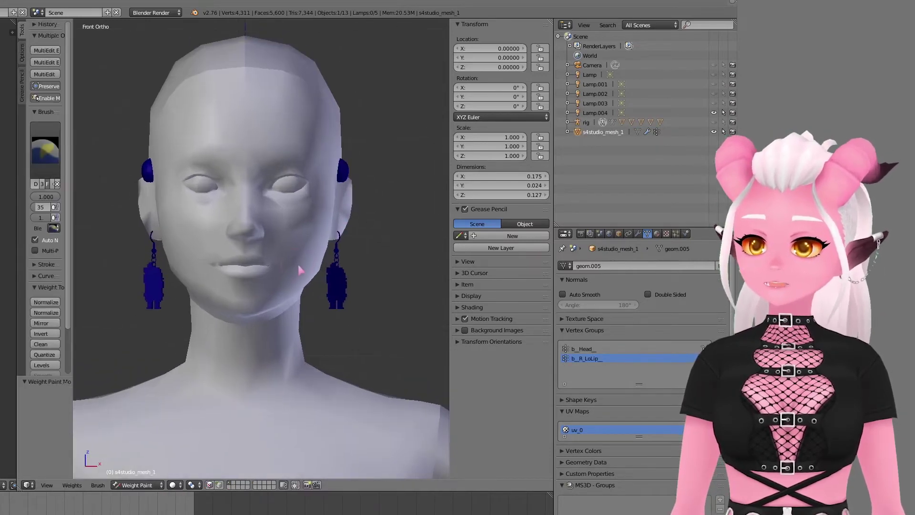
{"action": "left_click", "coordinate": [592, 346]}
{"action": "key", "text": "v"}
{"action": "middle_click_drag", "start_coordinate": [336, 335], "coordinate": [322, 335]}
{"action": "key", "text": "a"}
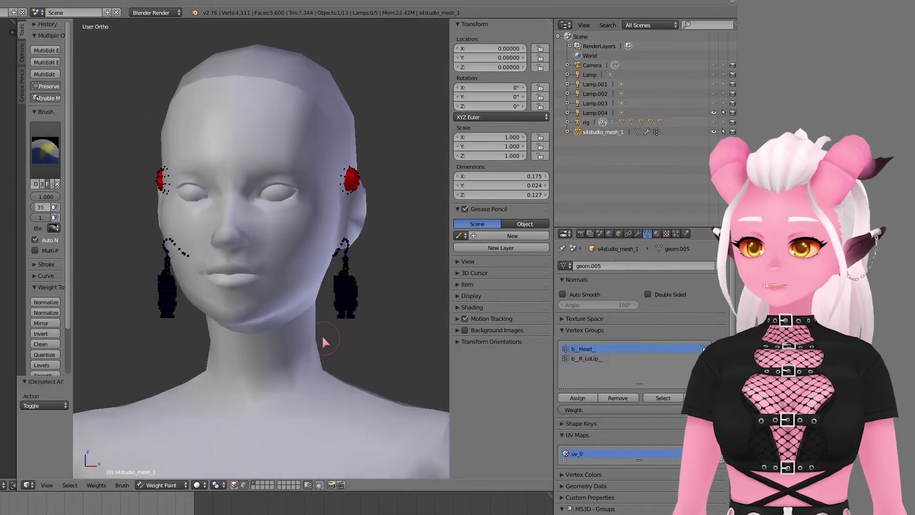
{"action": "key", "text": "a"}
{"action": "left_click", "coordinate": [578, 398]}
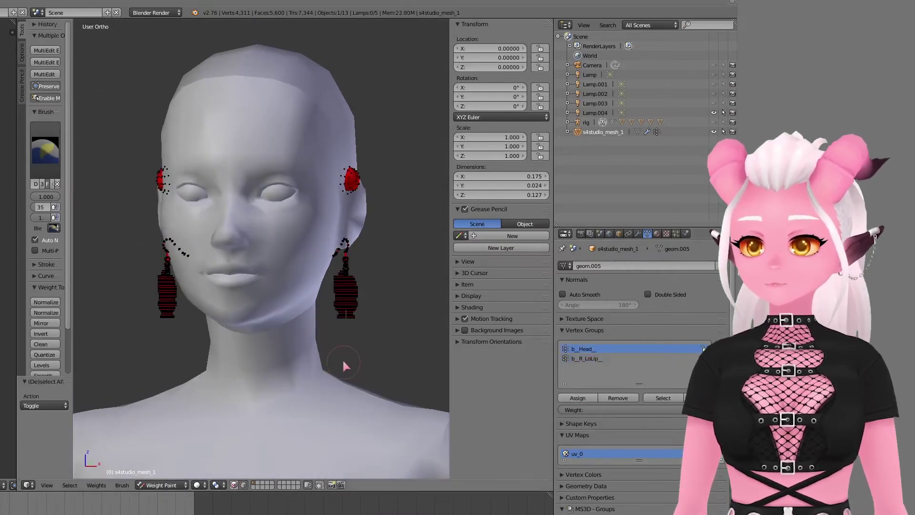
{"action": "key", "text": "a"}
Remove all the mesh's vertices from the b__R_LoLip__ vertex group and return to Object Mode.
{"action": "key", "text": "Tab"}
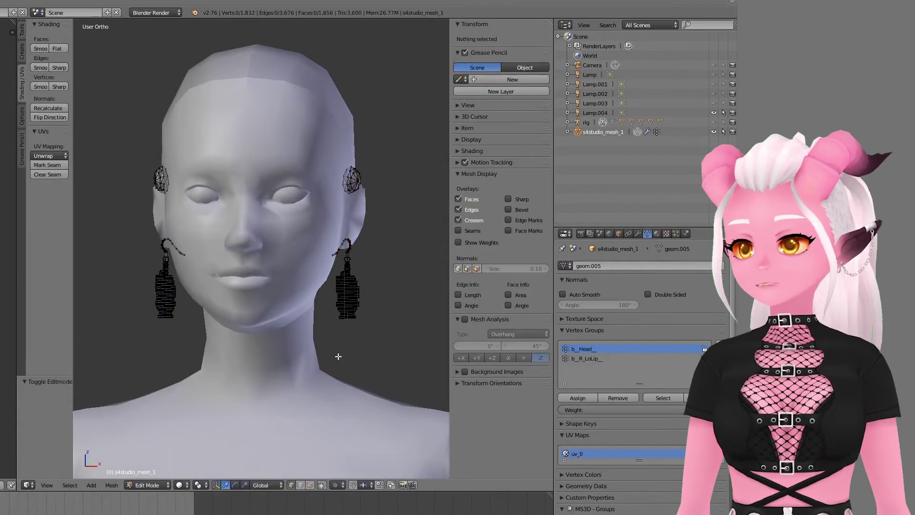
{"action": "key", "text": "a"}
{"action": "left_click", "coordinate": [587, 358]}
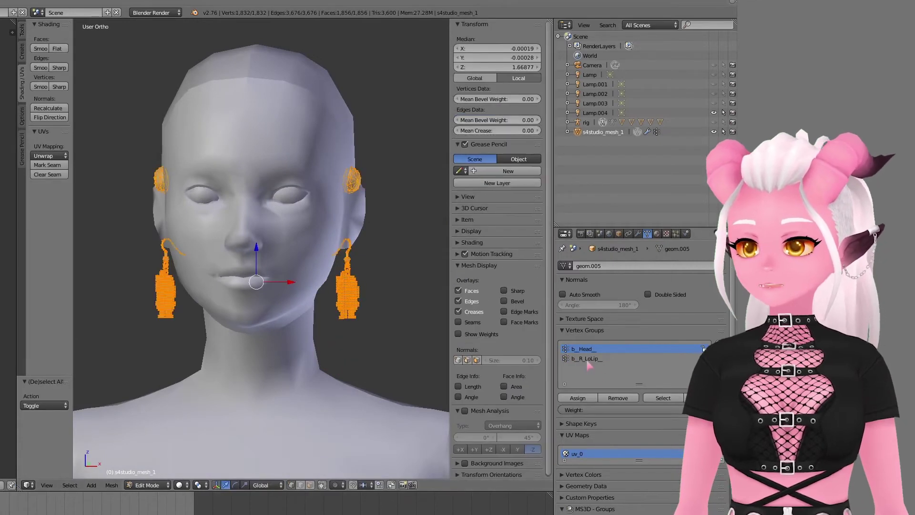
{"action": "left_click", "coordinate": [618, 397]}
{"action": "left_click", "coordinate": [146, 485]}
{"action": "left_click", "coordinate": [151, 480]}
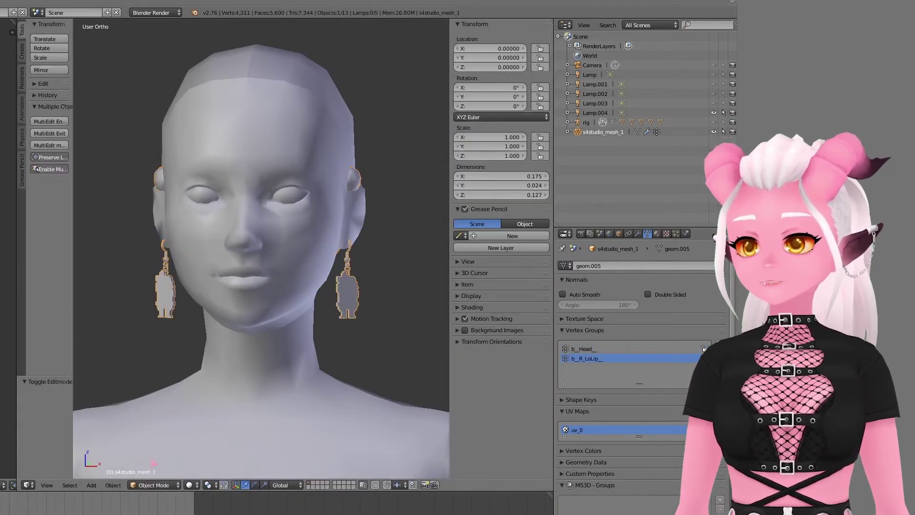
Fill the whole earring mesh with vertex colour hex 007F00 in Vertex Paint mode, and return to Object Mode.
{"action": "left_click", "coordinate": [153, 486]}
{"action": "left_click", "coordinate": [160, 447]}
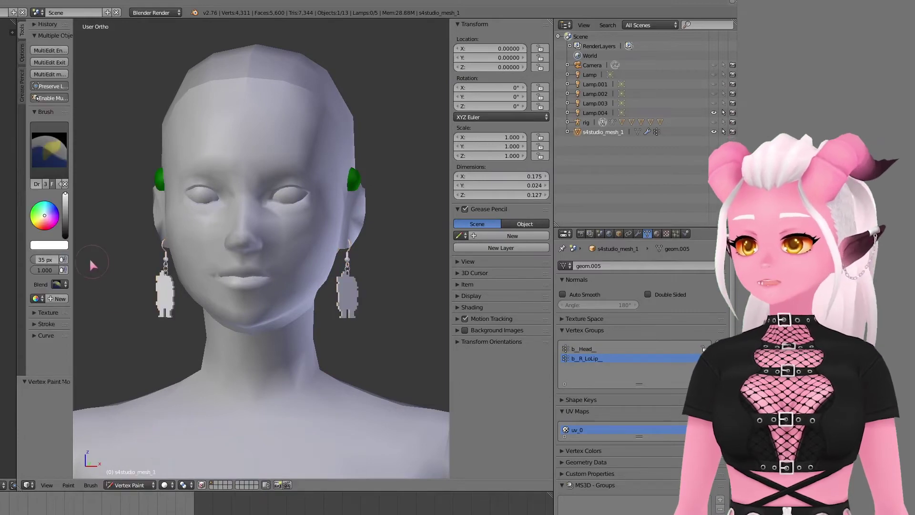
{"action": "left_click", "coordinate": [53, 247]}
{"action": "left_click", "coordinate": [95, 197]}
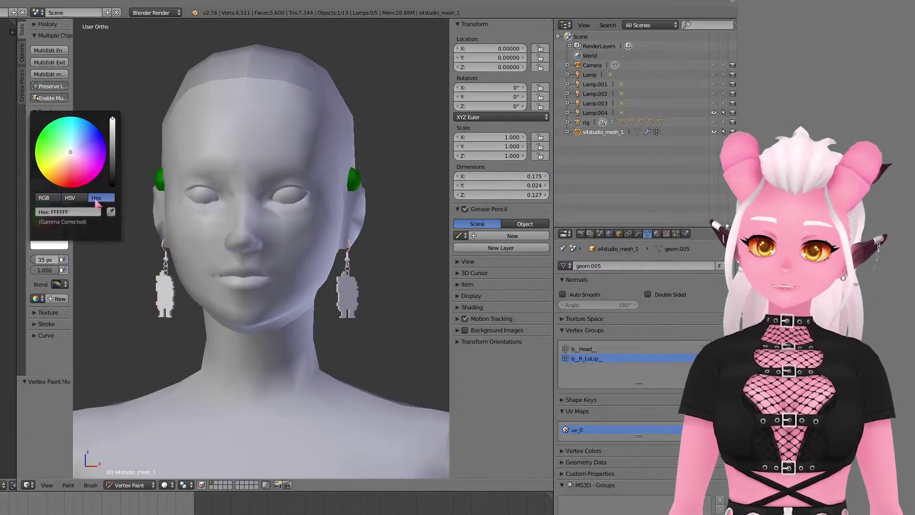
{"action": "left_click", "coordinate": [79, 212]}
{"action": "type", "text": "007f00"}
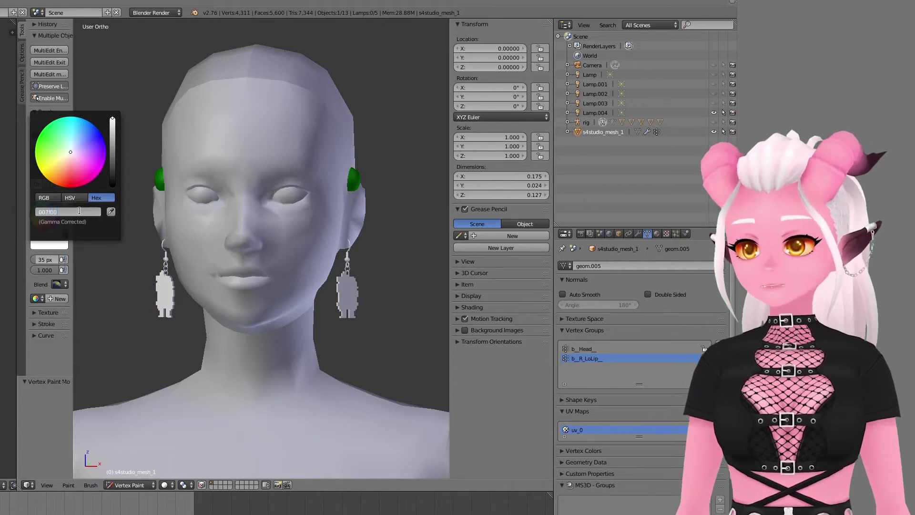
{"action": "key", "text": "Return"}
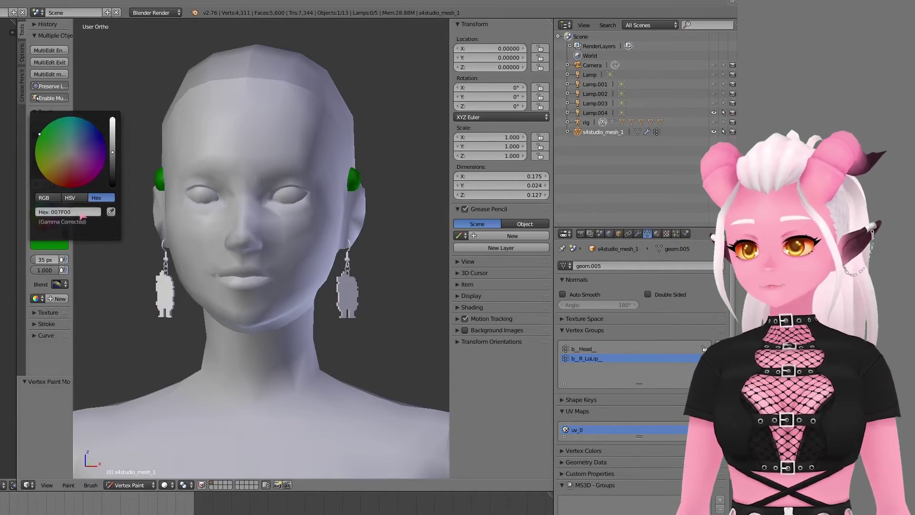
{"action": "left_click", "coordinate": [68, 485]}
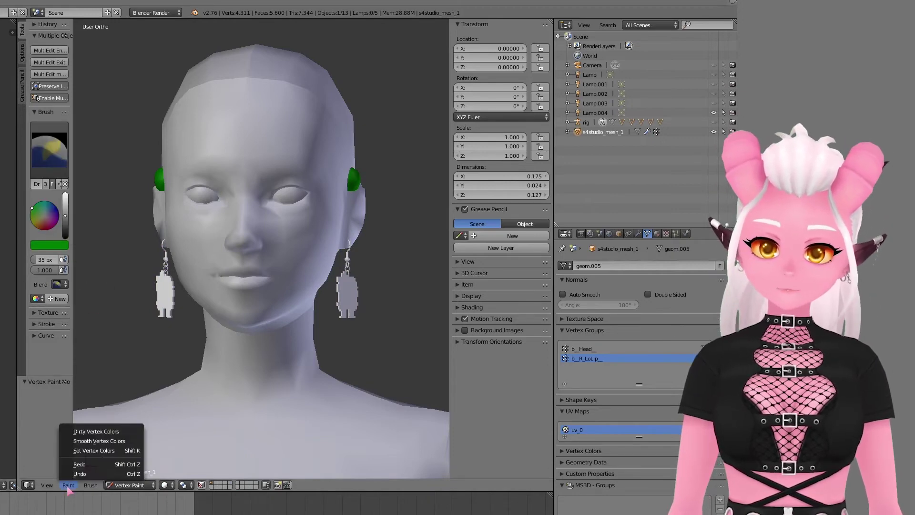
{"action": "left_click", "coordinate": [94, 450]}
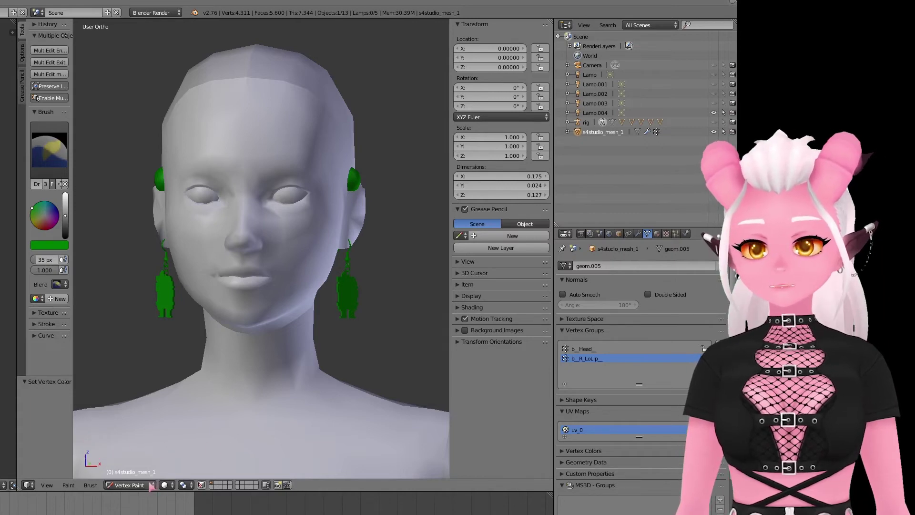
{"action": "left_click", "coordinate": [131, 485]}
{"action": "left_click", "coordinate": [122, 423]}
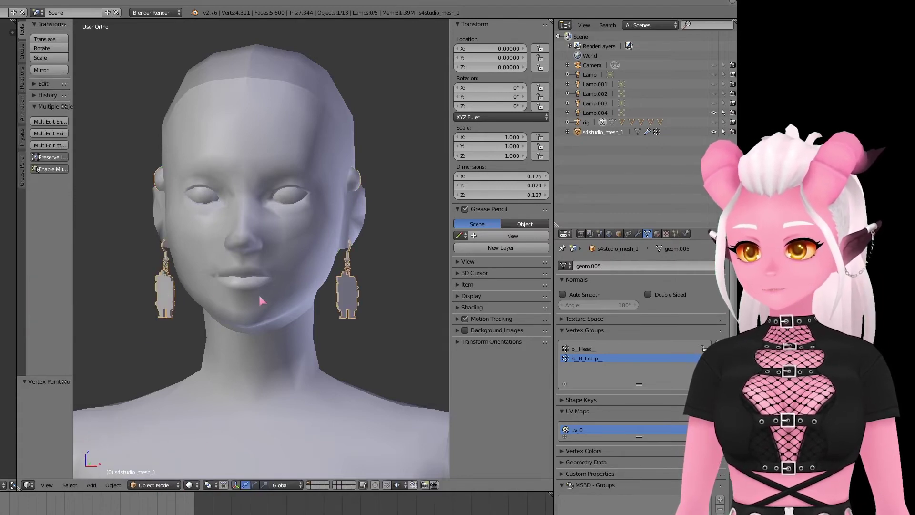
Enter Edit Mode on the earring mesh and make uv_1 the active UV map.
{"action": "key", "text": "Tab"}
{"action": "middle_click_drag", "start_coordinate": [261, 301], "coordinate": [226, 303]}
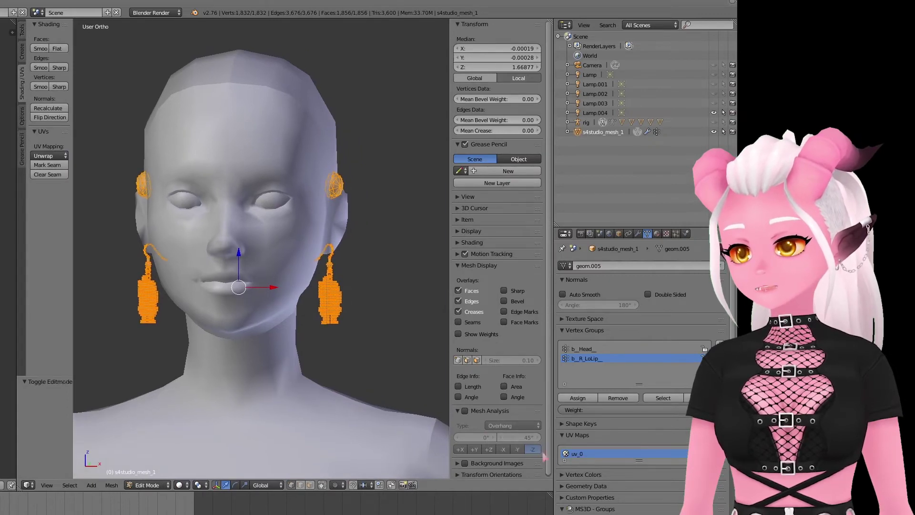
{"action": "left_click_drag", "start_coordinate": [639, 458], "coordinate": [640, 471]}
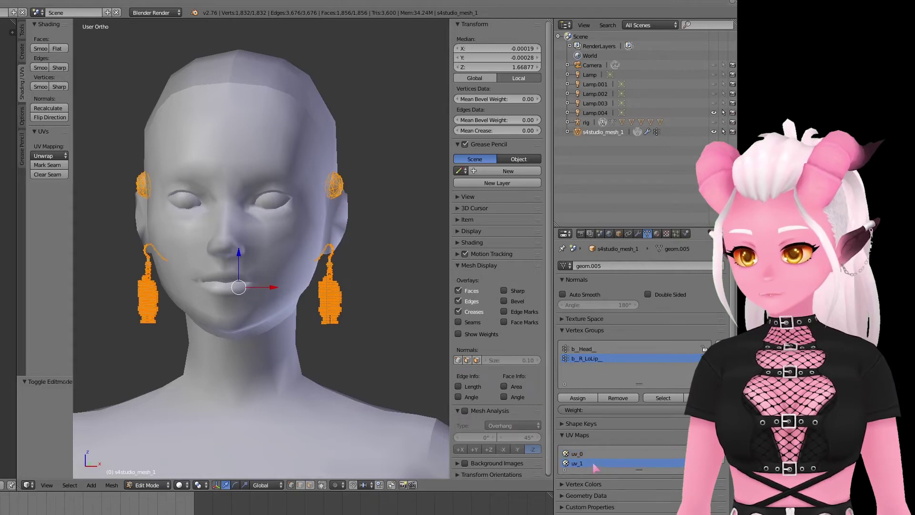
{"action": "middle_click_drag", "start_coordinate": [342, 254], "coordinate": [336, 253], "text": "shift"}
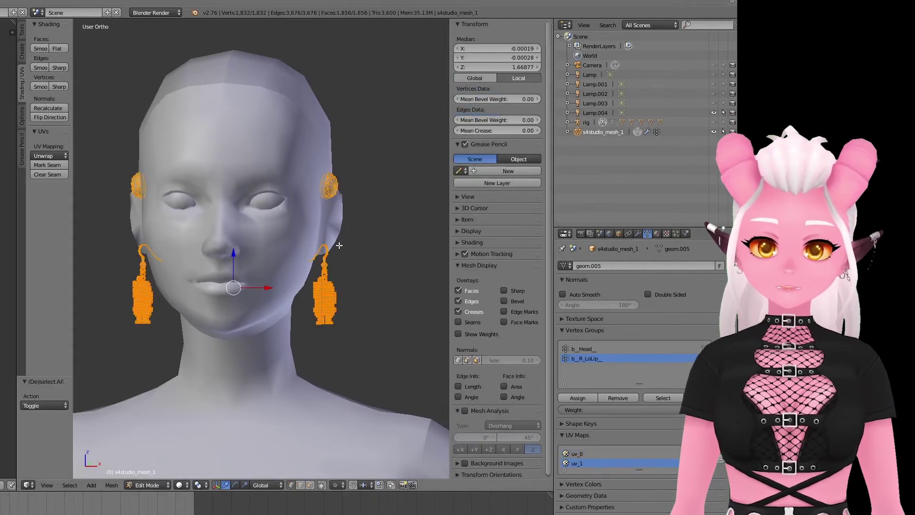
Move the uv_1 points of the new earring on the positive X side onto the original stud's UV island.
{"action": "key", "text": "a"}
{"action": "key", "text": "b"}
{"action": "left_click_drag", "start_coordinate": [387, 118], "coordinate": [293, 384]}
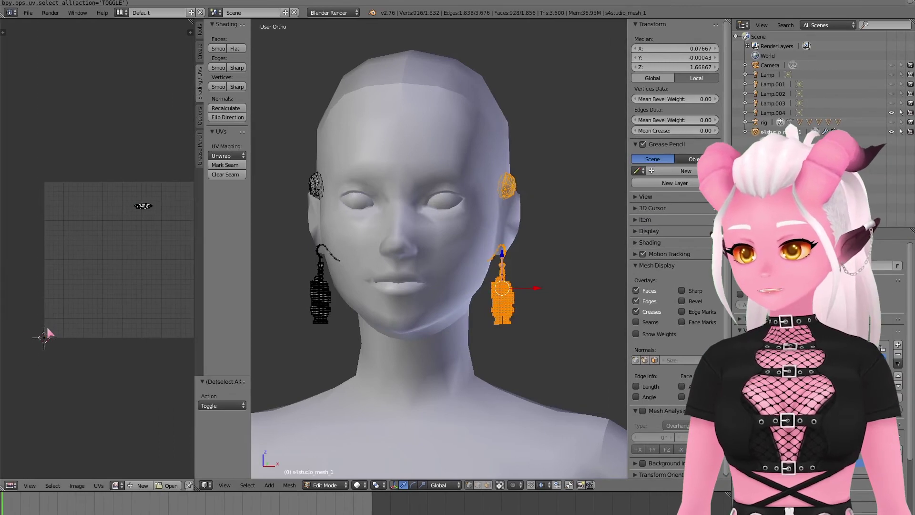
{"action": "key", "text": "b"}
{"action": "left_click_drag", "start_coordinate": [2, 319], "coordinate": [50, 355]}
{"action": "middle_click_drag", "start_coordinate": [45, 340], "coordinate": [26, 350]}
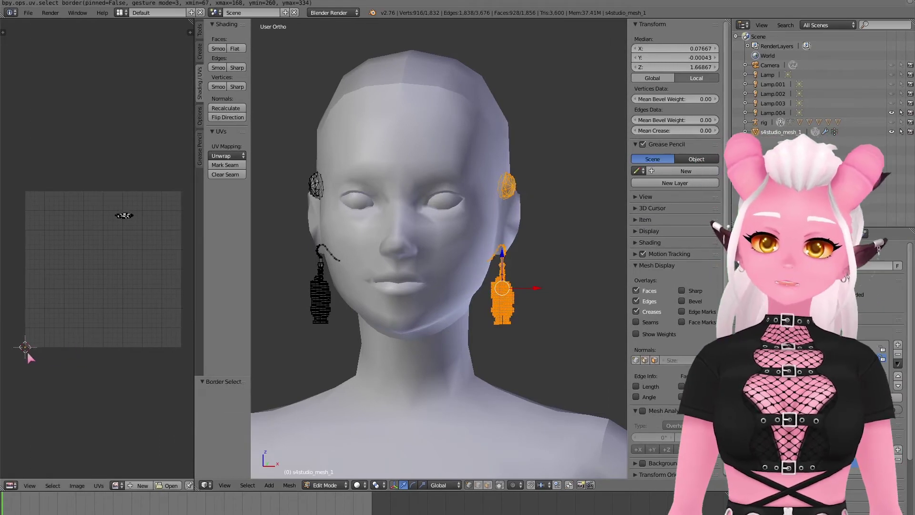
{"action": "key", "text": "g"}
{"action": "left_click", "coordinate": [127, 214]}
{"action": "scroll", "coordinate": [127, 212], "scroll_direction": "up", "scroll_amount": 8}
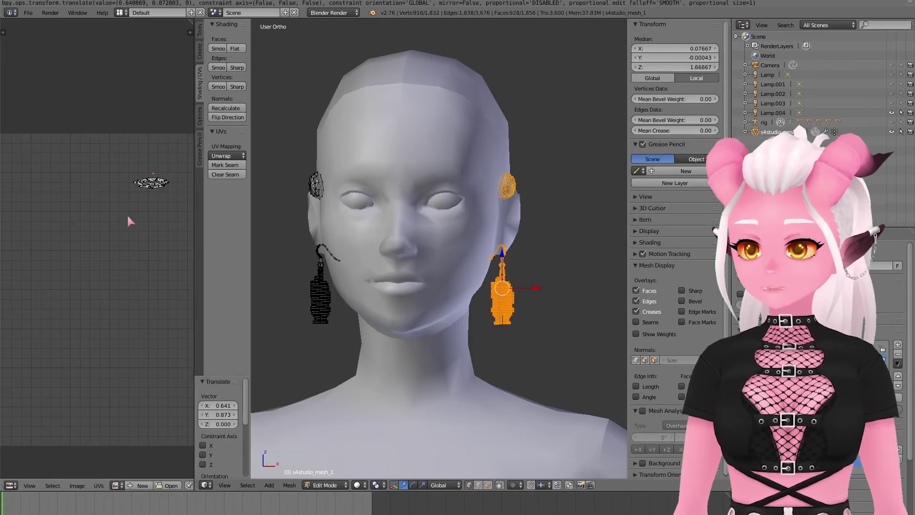
{"action": "key", "text": "g"}
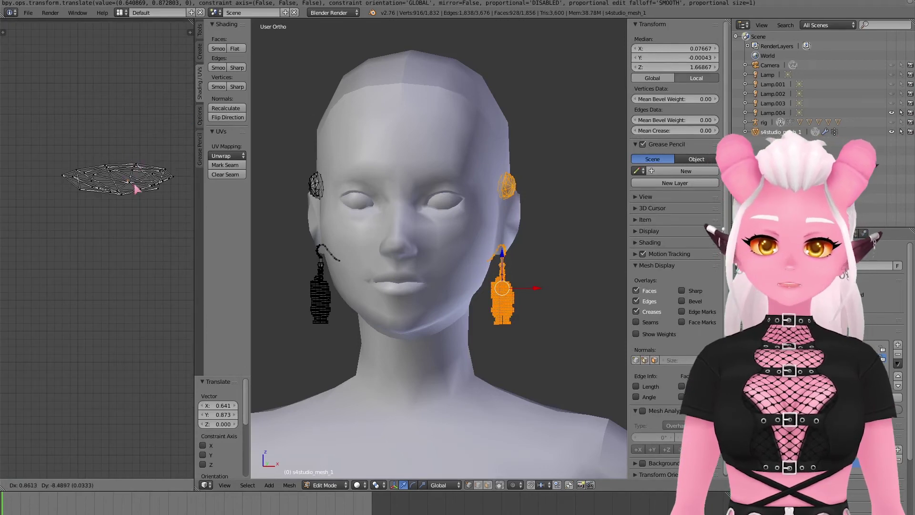
{"action": "left_click", "coordinate": [136, 190]}
{"action": "scroll", "coordinate": [128, 205], "scroll_direction": "down", "scroll_amount": 9}
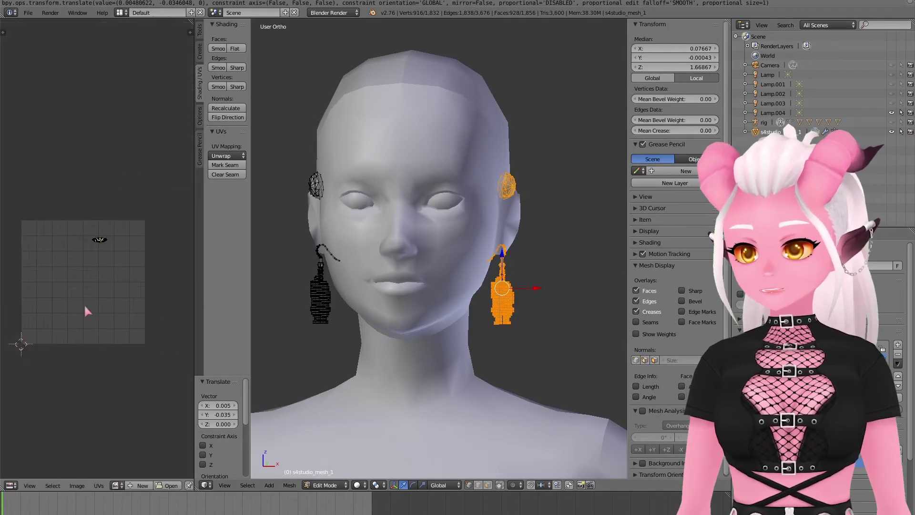
Move the uv_1 points of the new earring on the negative X side to the matching stud's UV island.
{"action": "middle_click_drag", "start_coordinate": [86, 308], "coordinate": [145, 319]}
{"action": "key", "text": "a"}
{"action": "key", "text": "b"}
{"action": "left_click_drag", "start_coordinate": [286, 134], "coordinate": [357, 347]}
{"action": "middle_click_drag", "start_coordinate": [112, 315], "coordinate": [141, 317]}
{"action": "key", "text": "a"}
{"action": "key", "text": "a"}
{"action": "key", "text": "b"}
{"action": "left_click_drag", "start_coordinate": [95, 332], "coordinate": [135, 396]}
{"action": "key", "text": "g"}
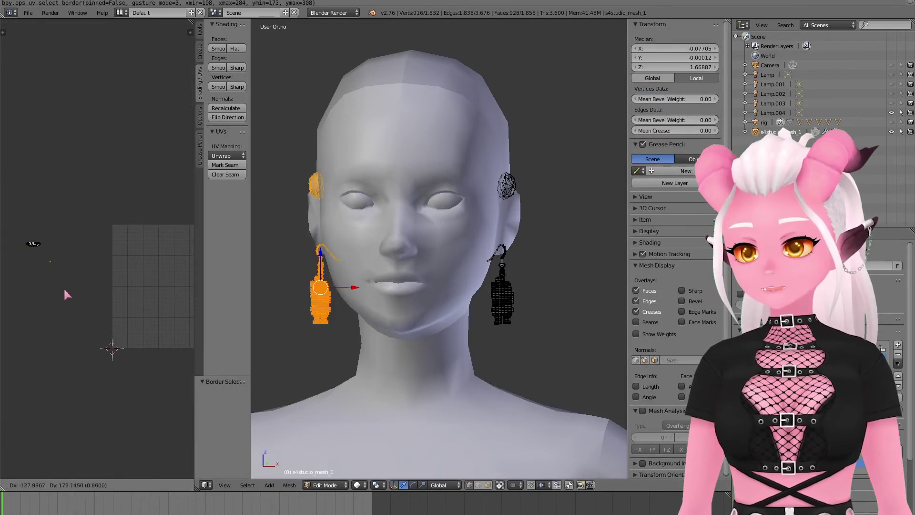
{"action": "left_click", "coordinate": [53, 280]}
Fine-tune the moved uv_1 points so they sit within the negative X stud's UV island.
{"action": "scroll", "coordinate": [57, 267], "scroll_direction": "up", "scroll_amount": 8}
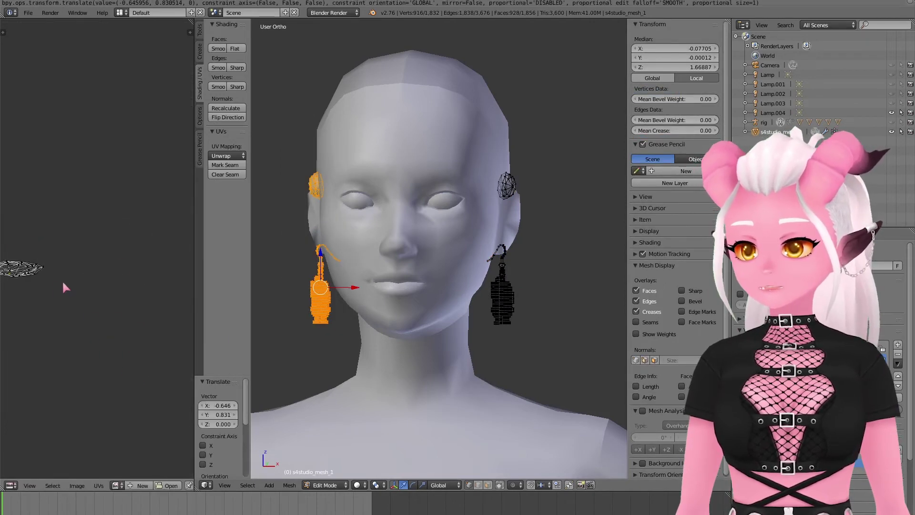
{"action": "key", "text": "g"}
{"action": "left_click", "coordinate": [101, 318]}
{"action": "scroll", "coordinate": [101, 318], "scroll_direction": "down", "scroll_amount": 12}
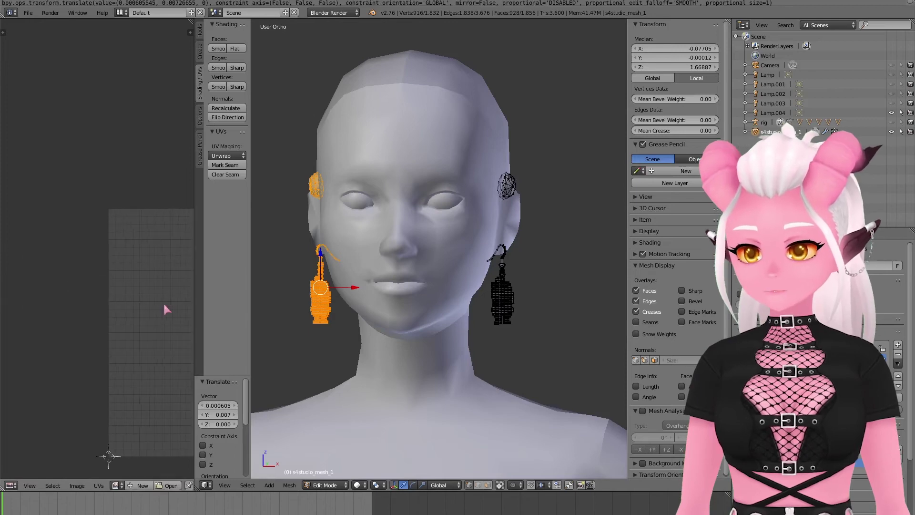
{"action": "scroll", "coordinate": [353, 248], "scroll_direction": "down", "scroll_amount": 2}
Delete the vertices of both original pearl studs above the hooks and return to Object Mode.
{"action": "key", "text": "Tab"}
{"action": "key", "text": "Tab"}
{"action": "scroll", "coordinate": [348, 226], "scroll_direction": "up", "scroll_amount": 2}
{"action": "key", "text": "a"}
{"action": "key", "text": "b"}
{"action": "left_click_drag", "start_coordinate": [291, 139], "coordinate": [566, 237]}
{"action": "key", "text": "x"}
{"action": "left_click", "coordinate": [566, 236]}
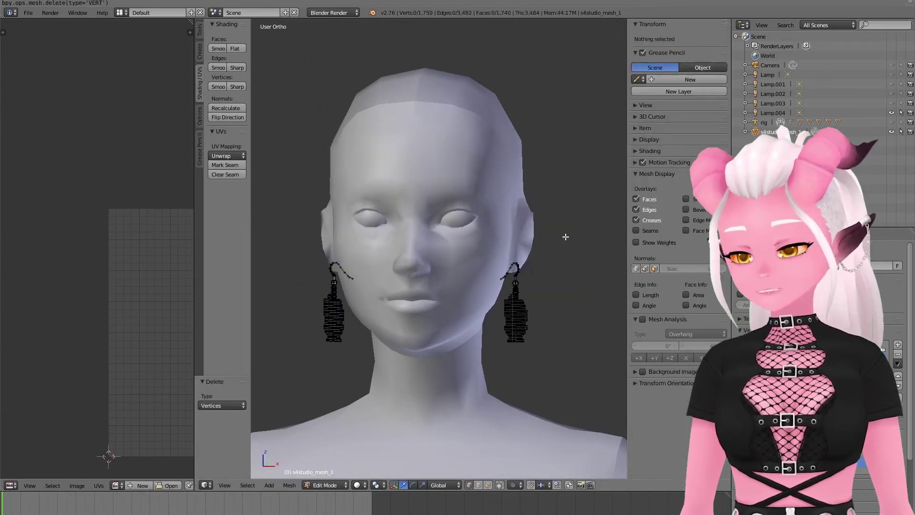
{"action": "key", "text": "Tab"}
{"action": "middle_click_drag", "start_coordinate": [576, 291], "coordinate": [469, 371]}
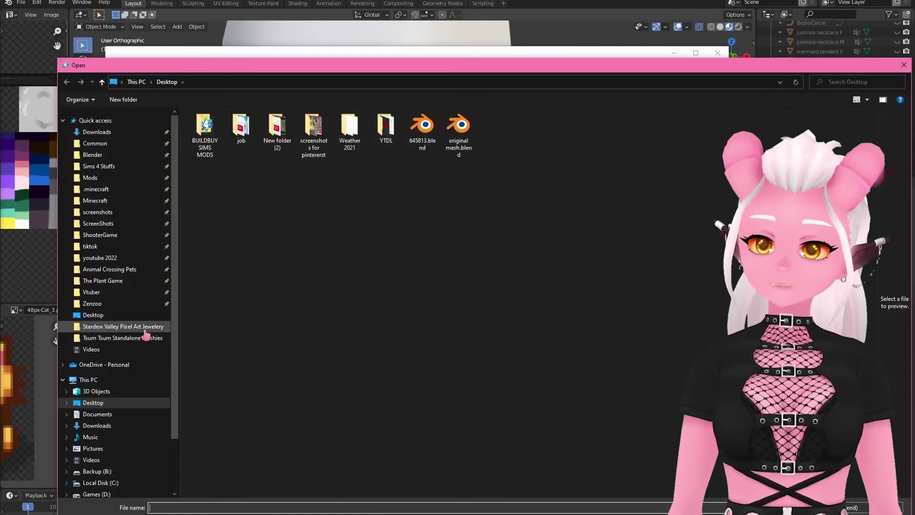
Import abigail lod1.blend from the Stardew Valley Pixel Art Jewelery folder as the LOD 1 mesh.
{"action": "left_click", "coordinate": [143, 327]}
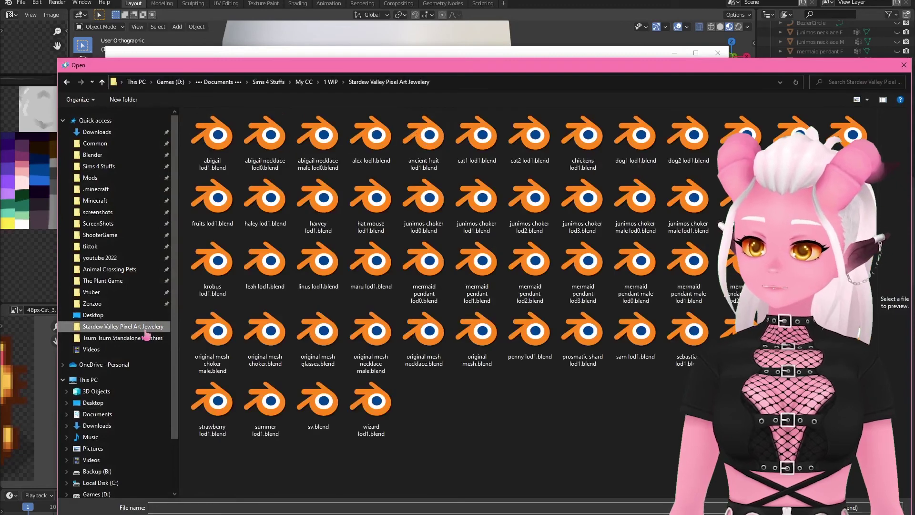
{"action": "double_click", "coordinate": [212, 143]}
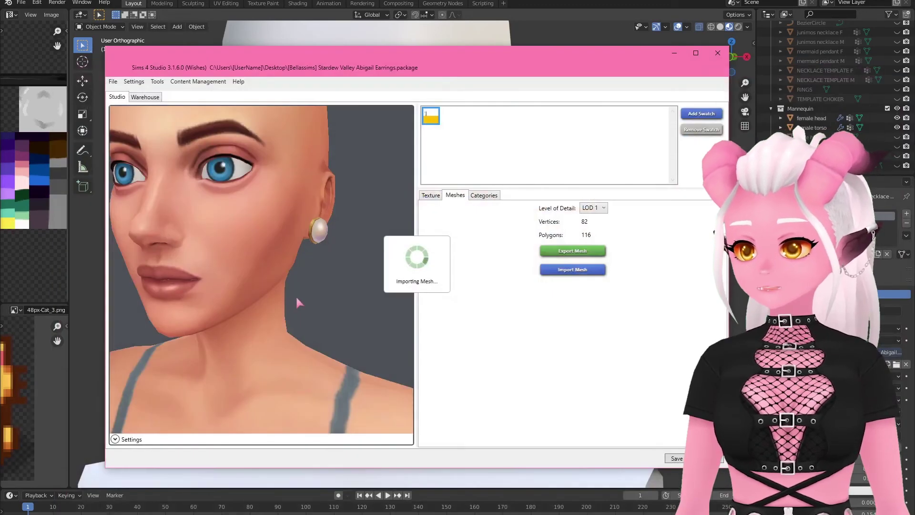
Import Texture abigail.png as the earrings' diffuse texture and WIP thumb.png as the female catalog thumbnail.
{"action": "left_click", "coordinate": [431, 195]}
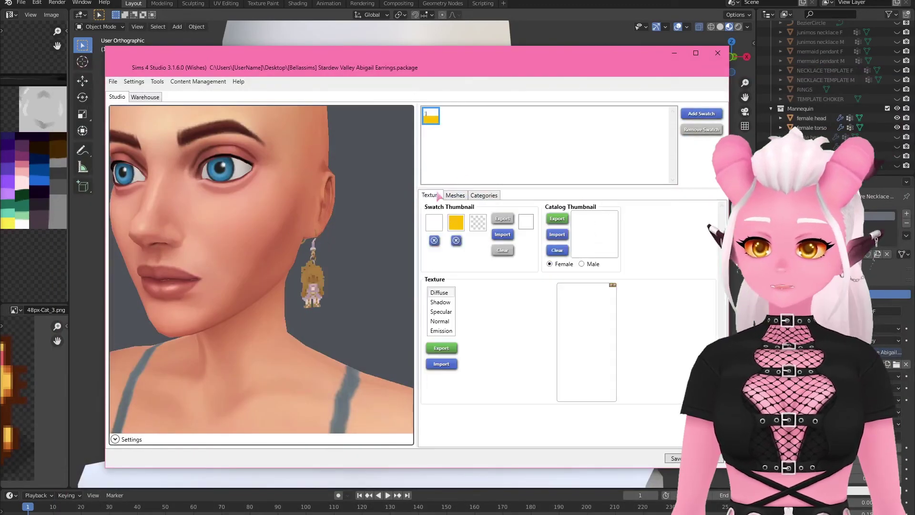
{"action": "left_click", "coordinate": [444, 374]}
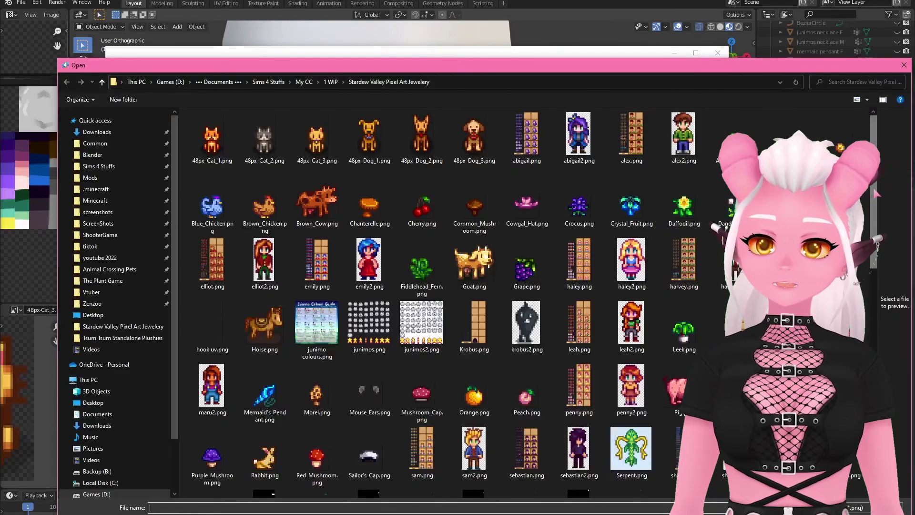
{"action": "scroll", "coordinate": [579, 389], "scroll_direction": "down", "scroll_amount": 5}
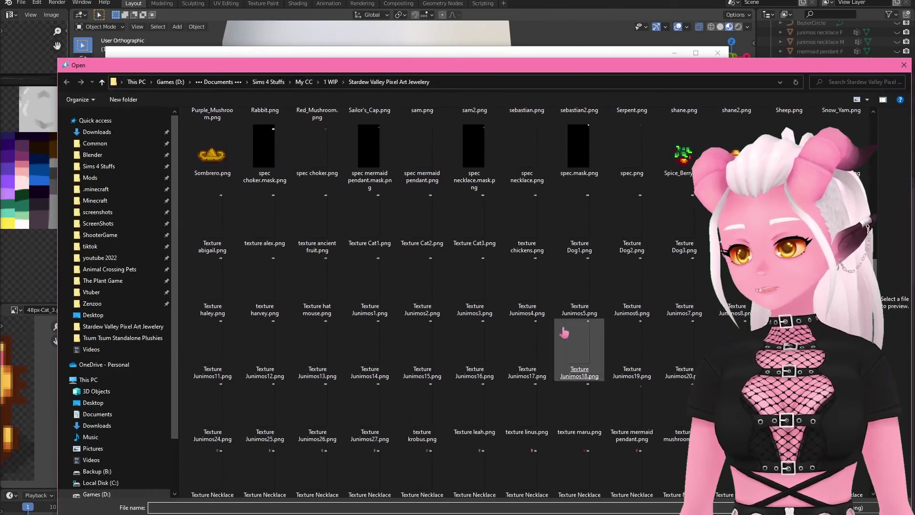
{"action": "double_click", "coordinate": [212, 243]}
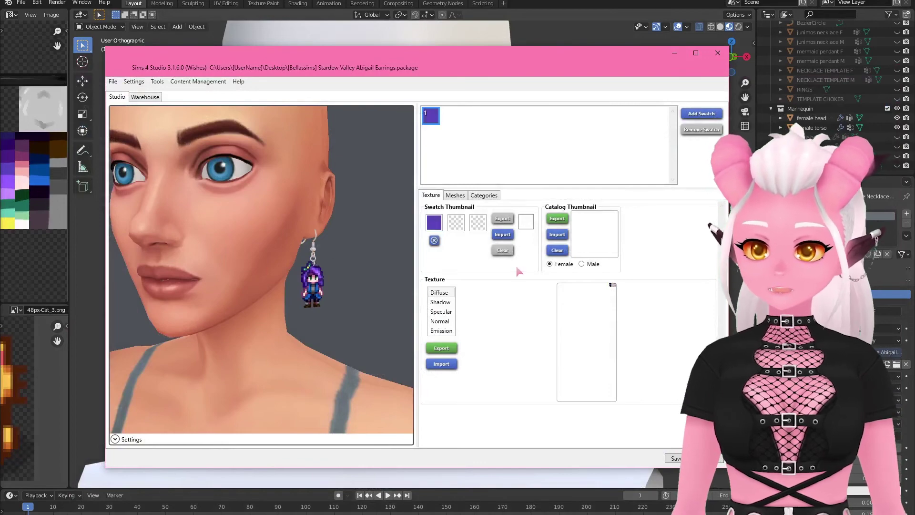
{"action": "left_click", "coordinate": [557, 234]}
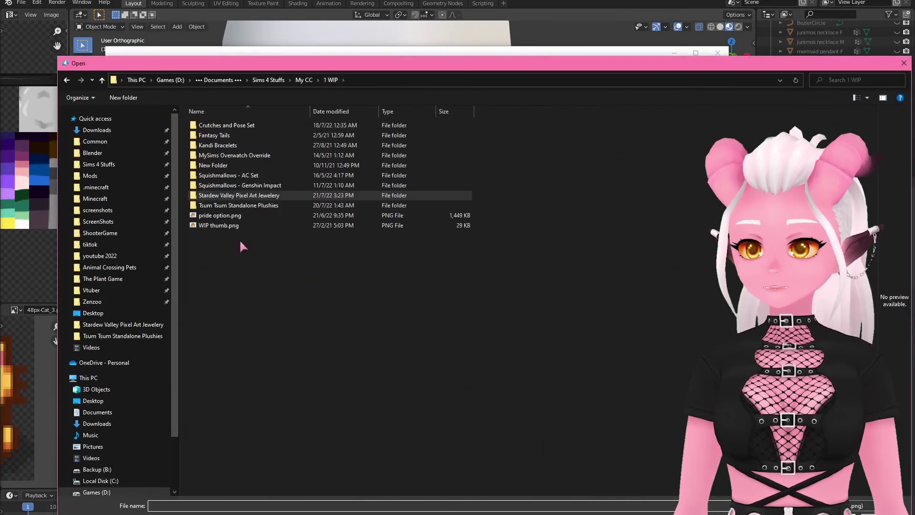
{"action": "double_click", "coordinate": [224, 225]}
Categorise the earrings as Purple and Black, allow Alien, replace Formal, Party and Situation with Everyday, and save the package.
{"action": "left_click", "coordinate": [483, 195]}
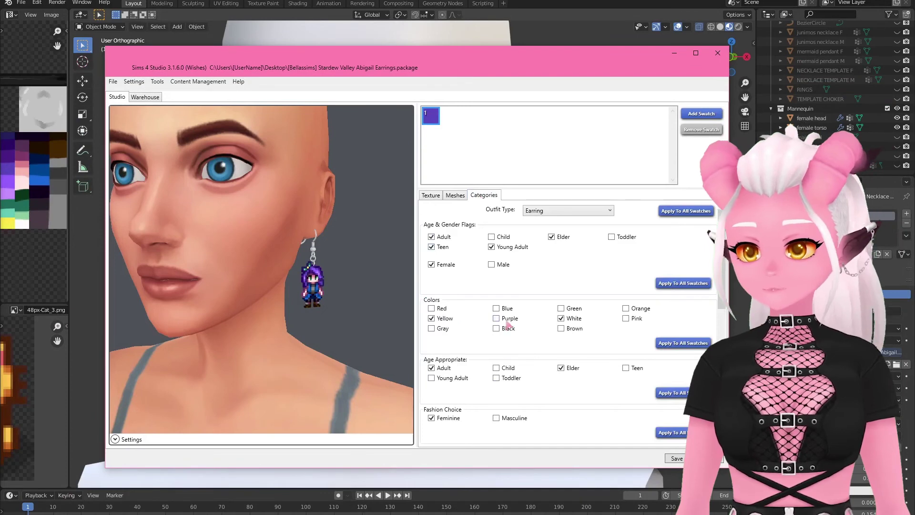
{"action": "scroll", "coordinate": [513, 329], "scroll_direction": "down", "scroll_amount": 3}
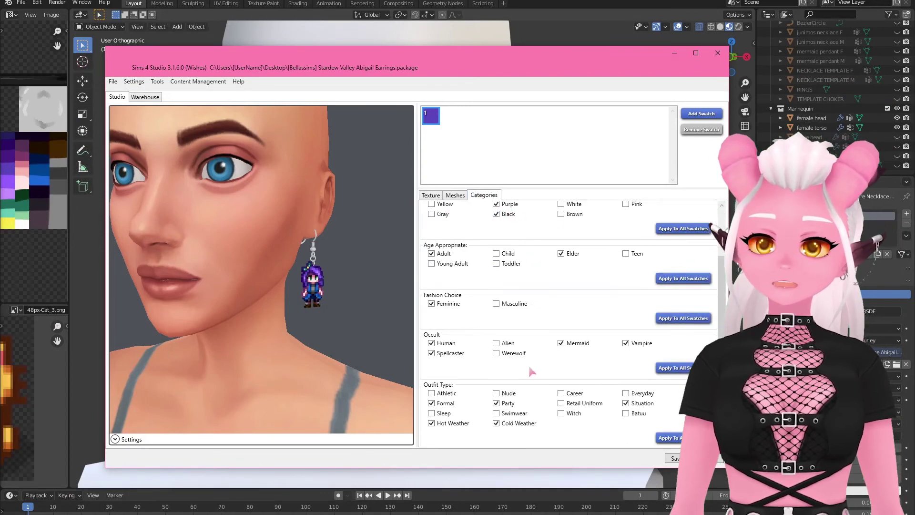
{"action": "scroll", "coordinate": [517, 348], "scroll_direction": "down", "scroll_amount": 1}
{"action": "left_click", "coordinate": [496, 335]}
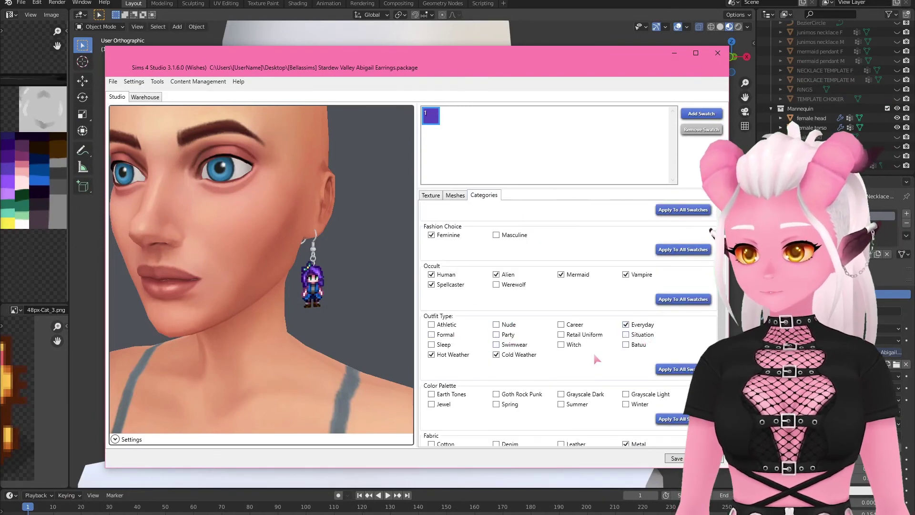
{"action": "scroll", "coordinate": [596, 358], "scroll_direction": "down", "scroll_amount": 5}
{"action": "left_click", "coordinate": [431, 195]}
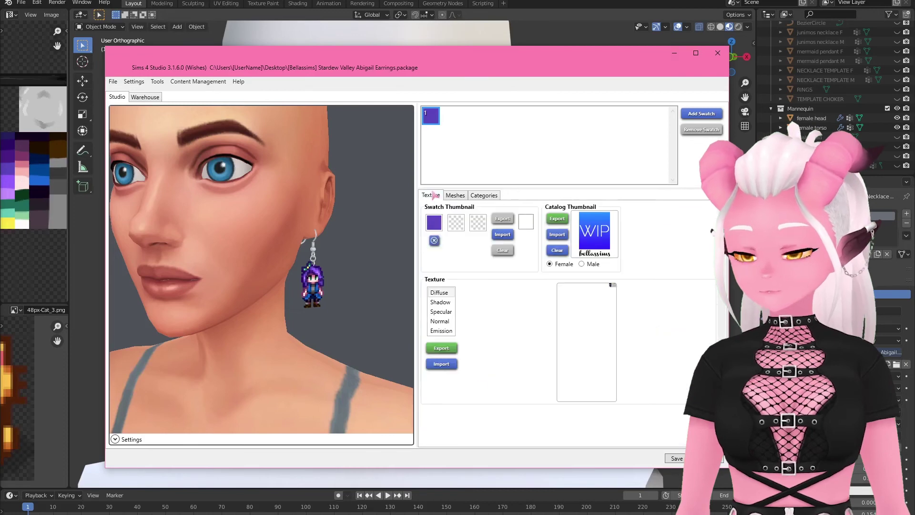
{"action": "left_click", "coordinate": [679, 459]}
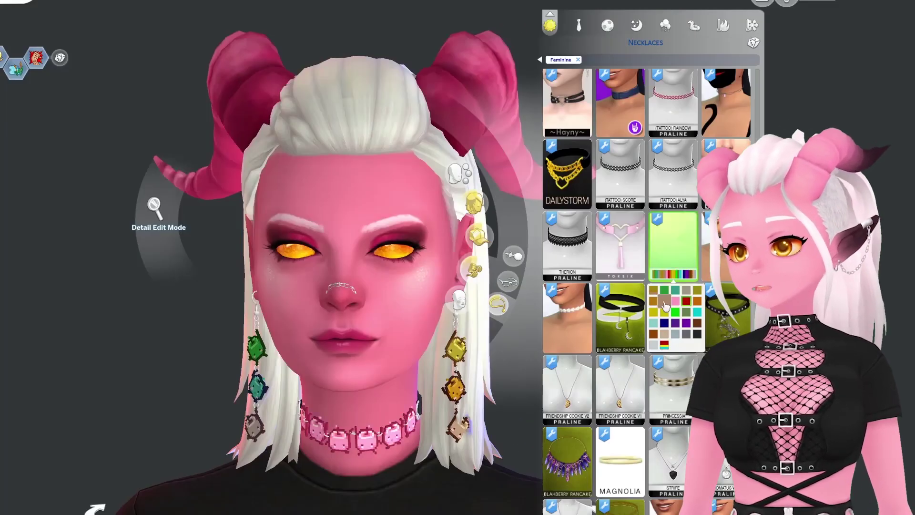
Switch to The Sims 4's Create a Sim and preview the junimos choker's colour swatches on the Sim.
{"action": "left_click", "coordinate": [659, 305]}
{"action": "left_click", "coordinate": [653, 315]}
{"action": "left_click", "coordinate": [652, 314]}
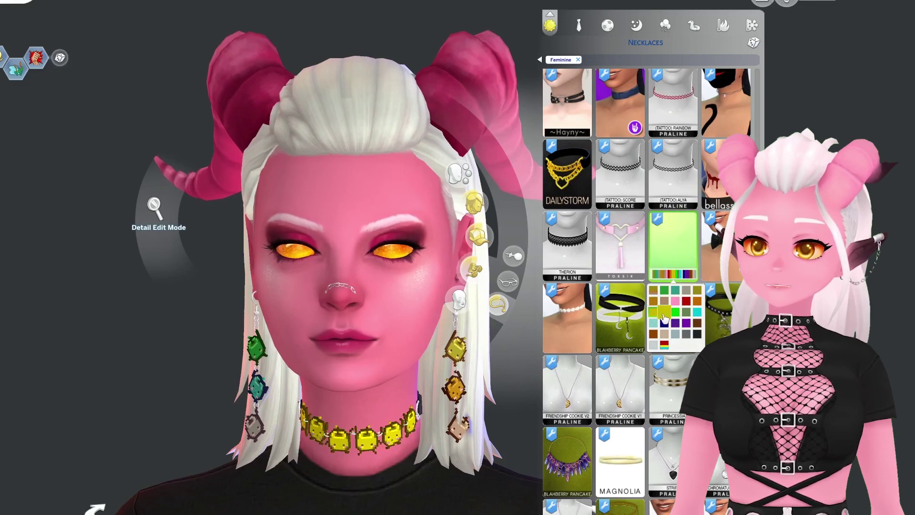
{"action": "left_click", "coordinate": [664, 314]}
{"action": "left_click", "coordinate": [675, 314]}
{"action": "left_click", "coordinate": [685, 313]}
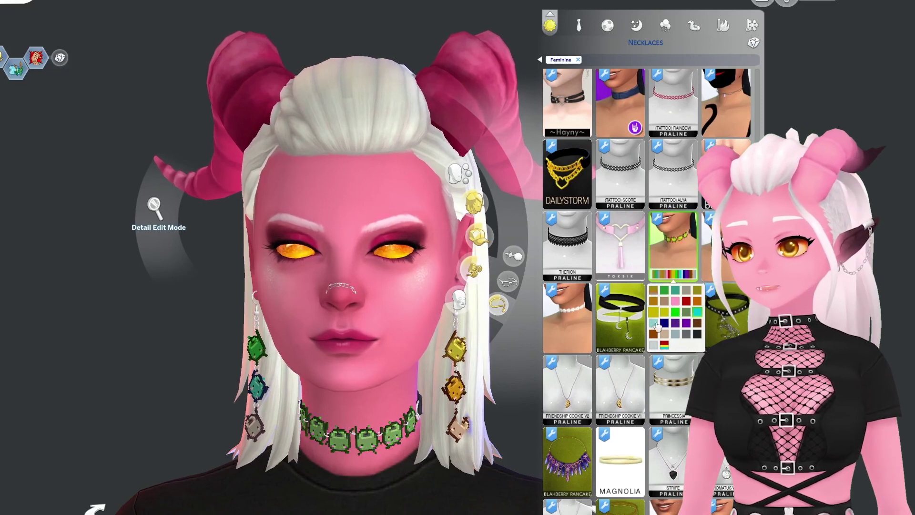
{"action": "left_click", "coordinate": [697, 313]}
{"action": "left_click", "coordinate": [675, 334]}
{"action": "left_click", "coordinate": [687, 323]}
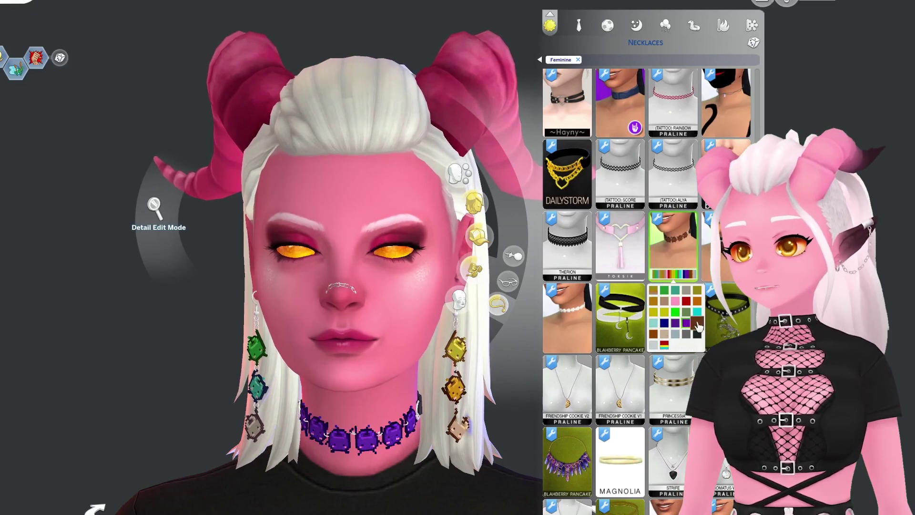
{"action": "left_click", "coordinate": [653, 334]}
{"action": "left_click", "coordinate": [664, 334]}
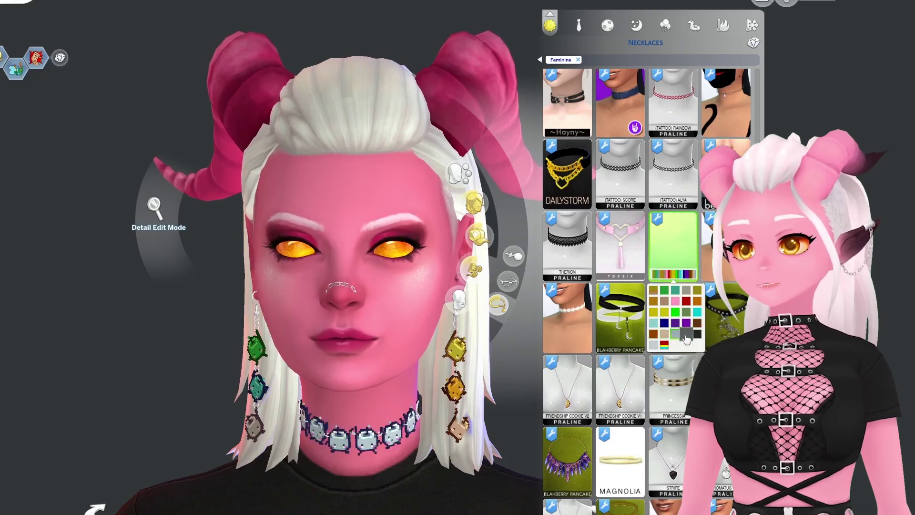